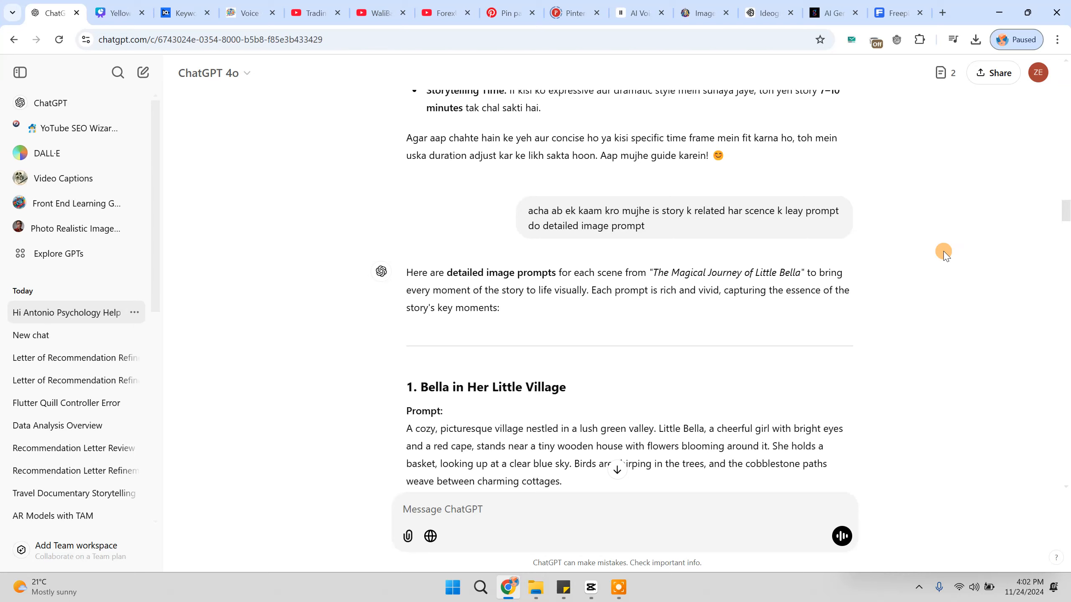
# Step: Review the ChatGPT conversation's scene-by-scene image prompts, story moral and revised realistic prompts for the Little Bella story
pyautogui.scroll(-1, 749, 274)
pyautogui.scroll(-11, 823, 278)
pyautogui.scroll(-12, 823, 277)
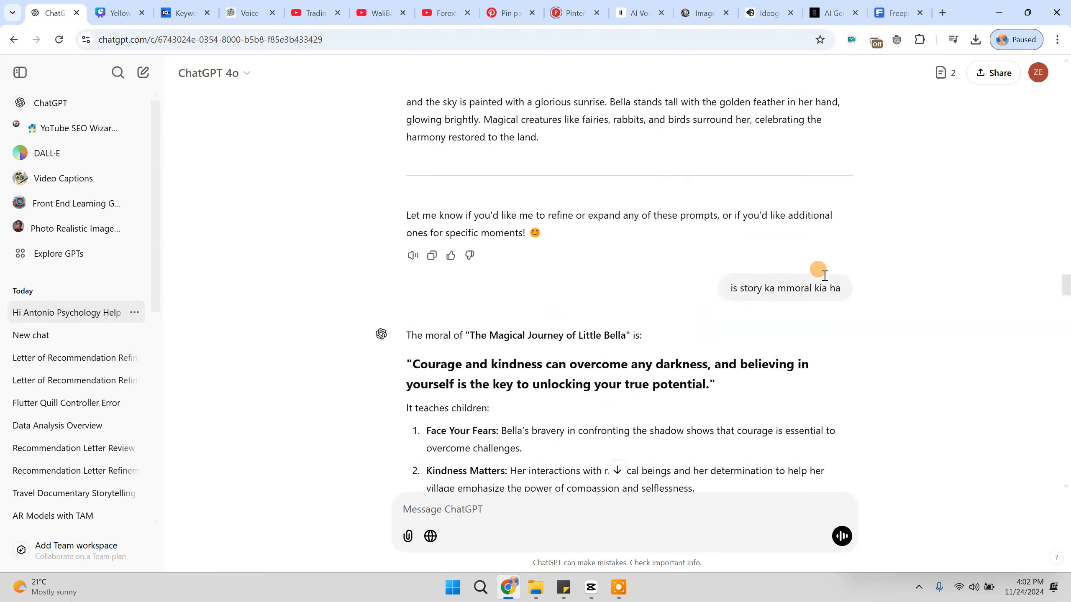
pyautogui.scroll(-2, 821, 274)
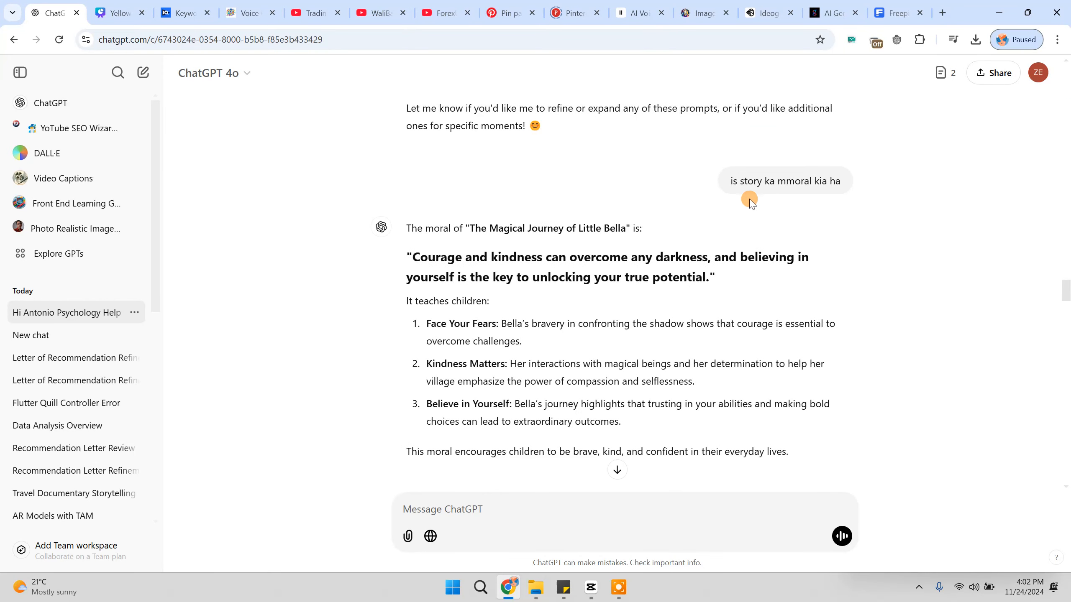
pyautogui.scroll(-6, 716, 262)
pyautogui.scroll(1, 685, 261)
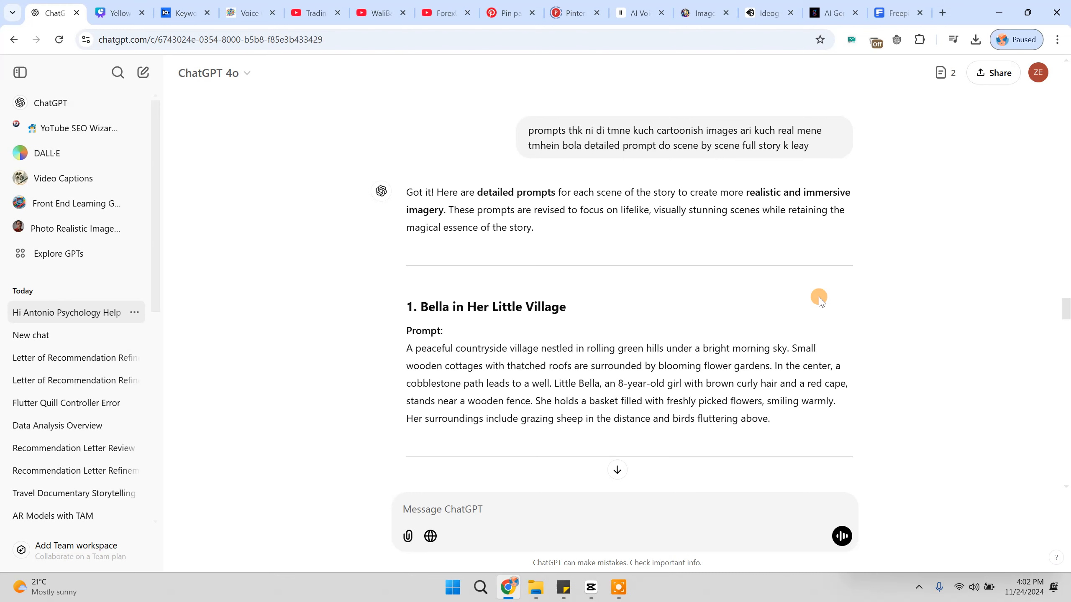
pyautogui.scroll(-10, 818, 296)
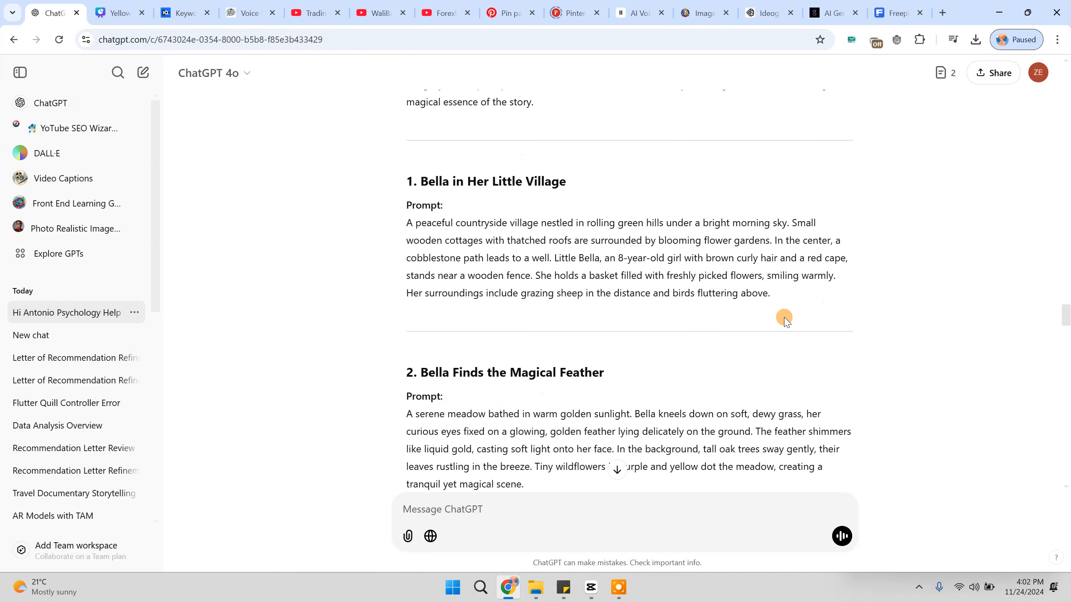
pyautogui.scroll(-8, 729, 313)
pyautogui.scroll(5, 729, 313)
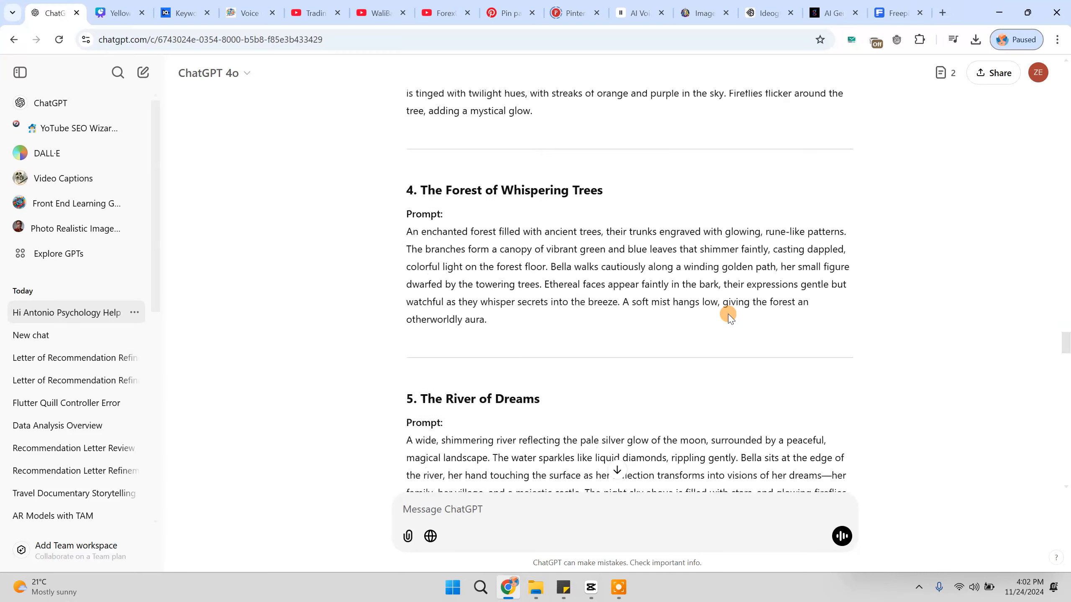
# Step: Switch to Freepik's AI image generator and look through the images generated for the story scenes
pyautogui.click(893, 12)
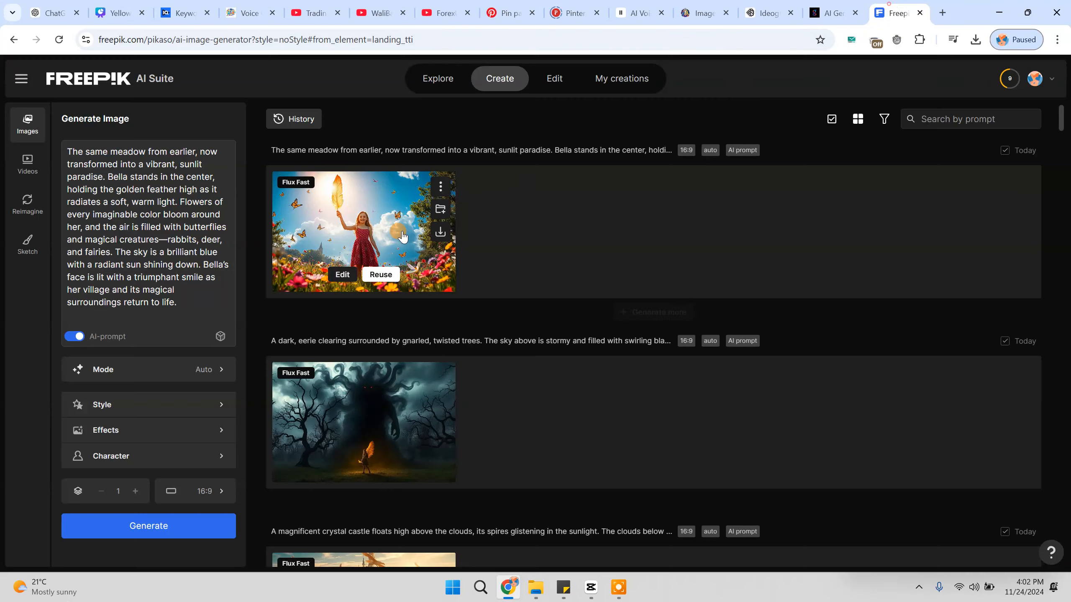
pyautogui.scroll(-8, 470, 294)
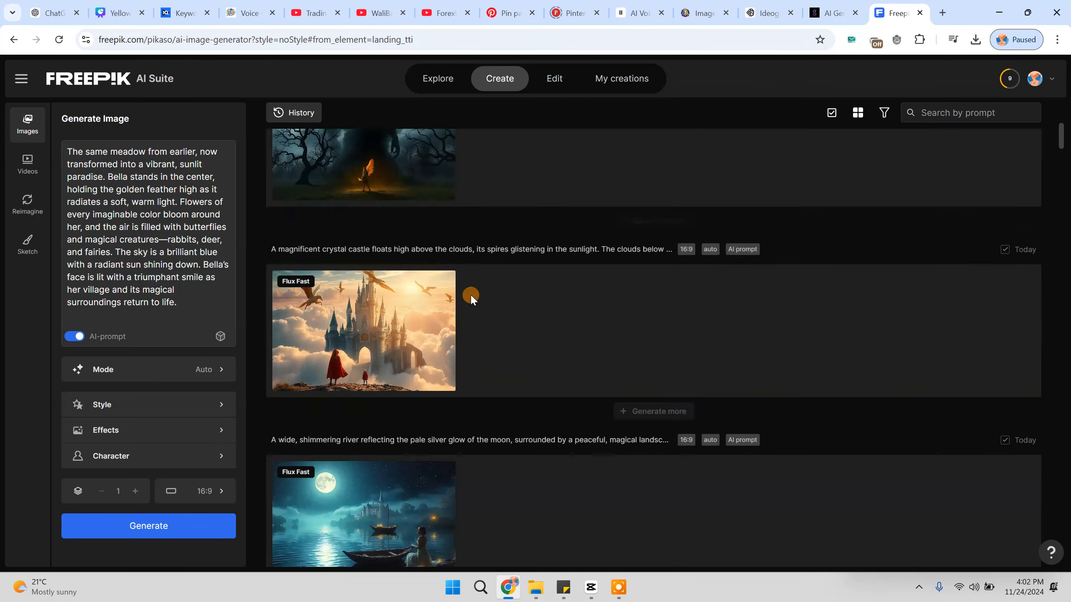
pyautogui.scroll(-10, 561, 320)
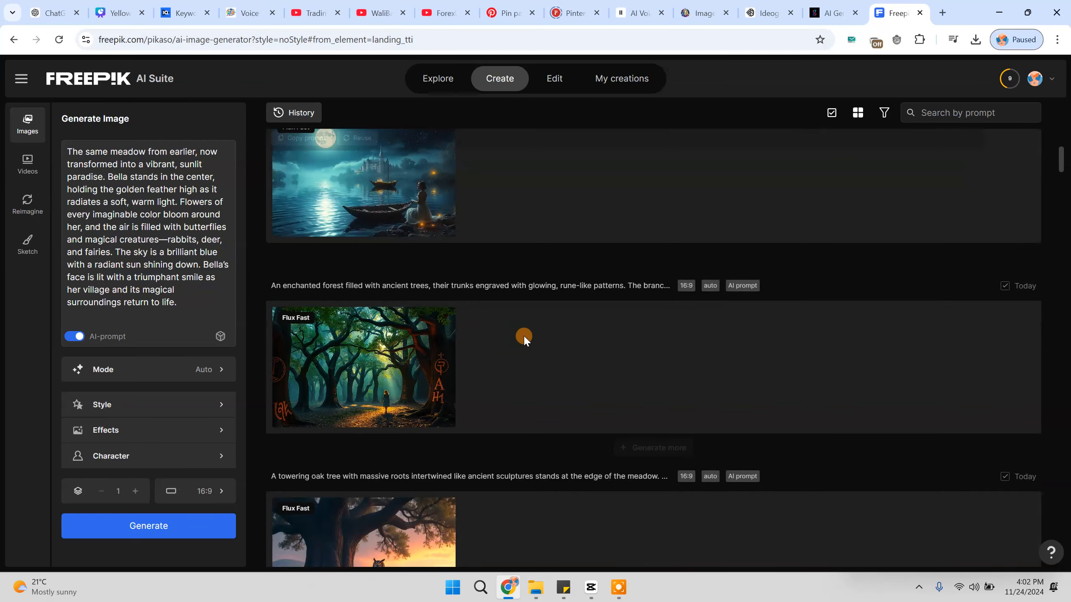
pyautogui.scroll(-3, 553, 349)
pyautogui.scroll(15, 553, 350)
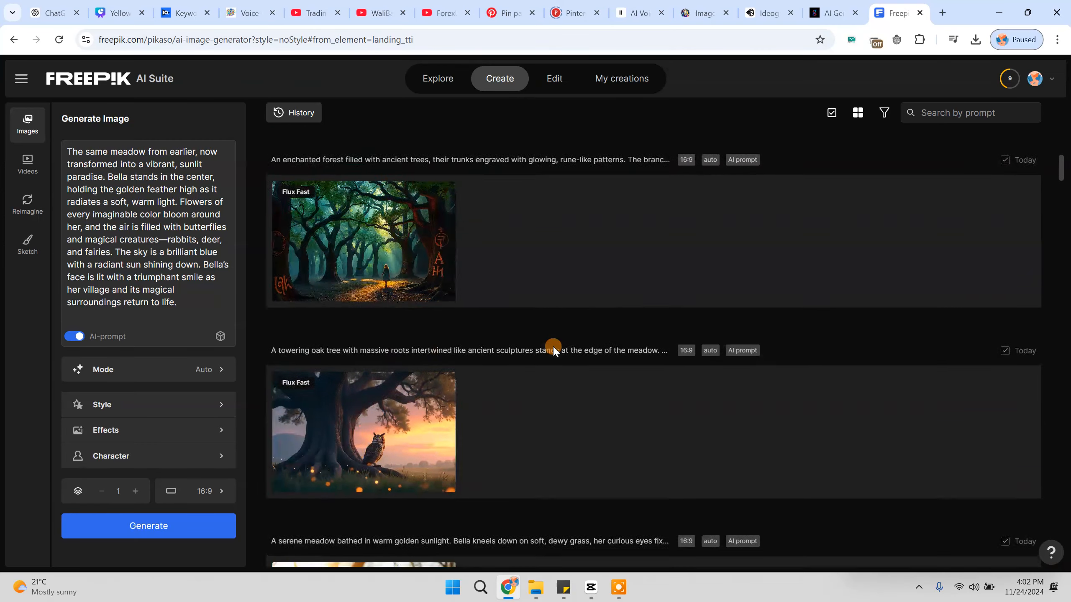
pyautogui.scroll(1, 553, 349)
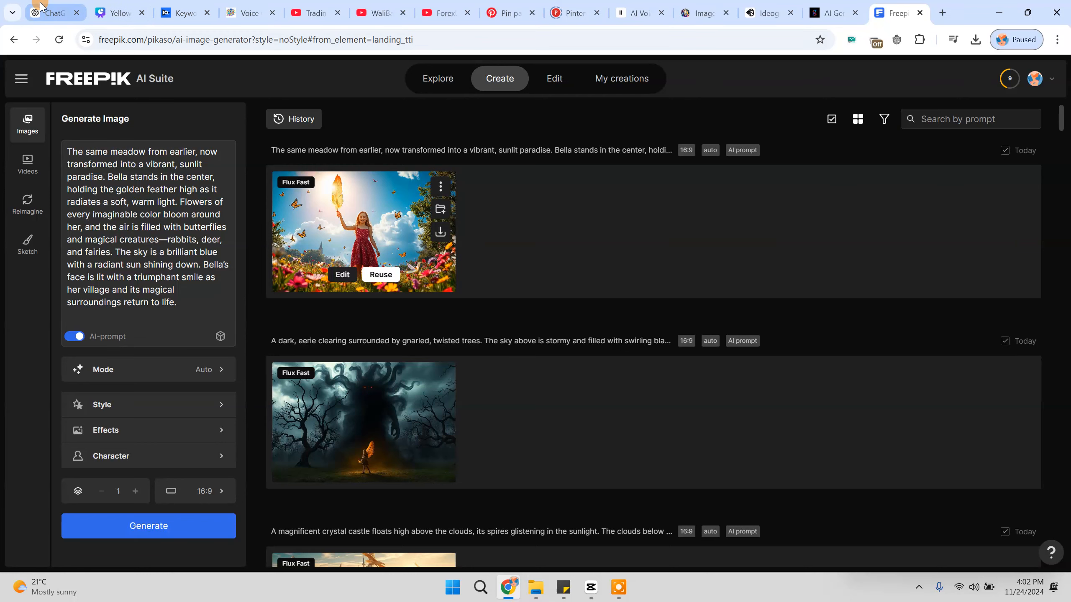
# Step: Switch to ElevenLabs Text to Speech and review the Bella story script entered for the voiceover
pyautogui.click(655, 8)
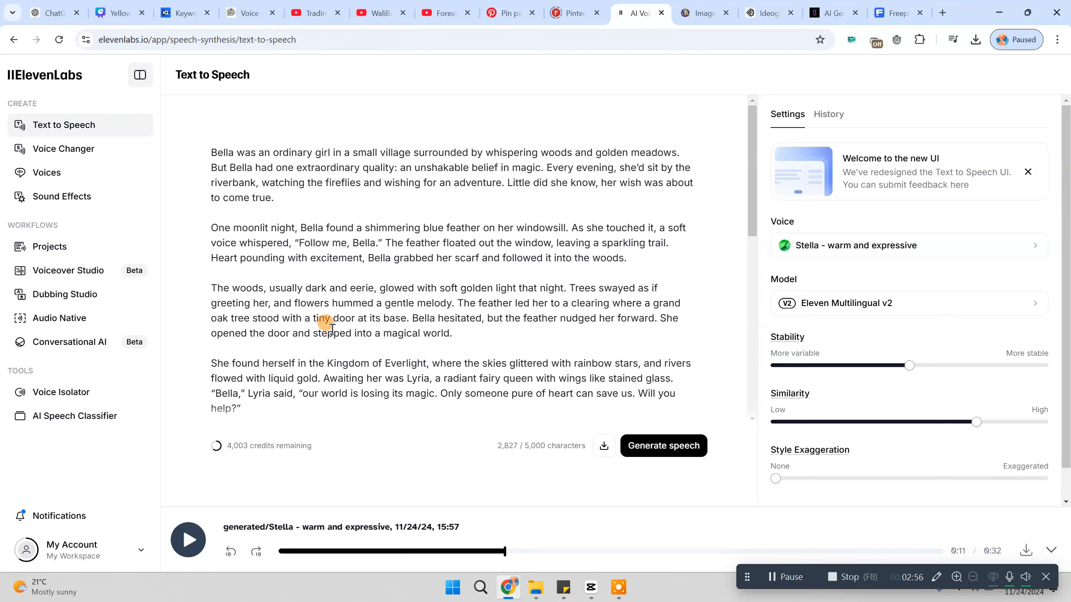
pyautogui.scroll(-10, 357, 253)
pyautogui.scroll(7, 485, 338)
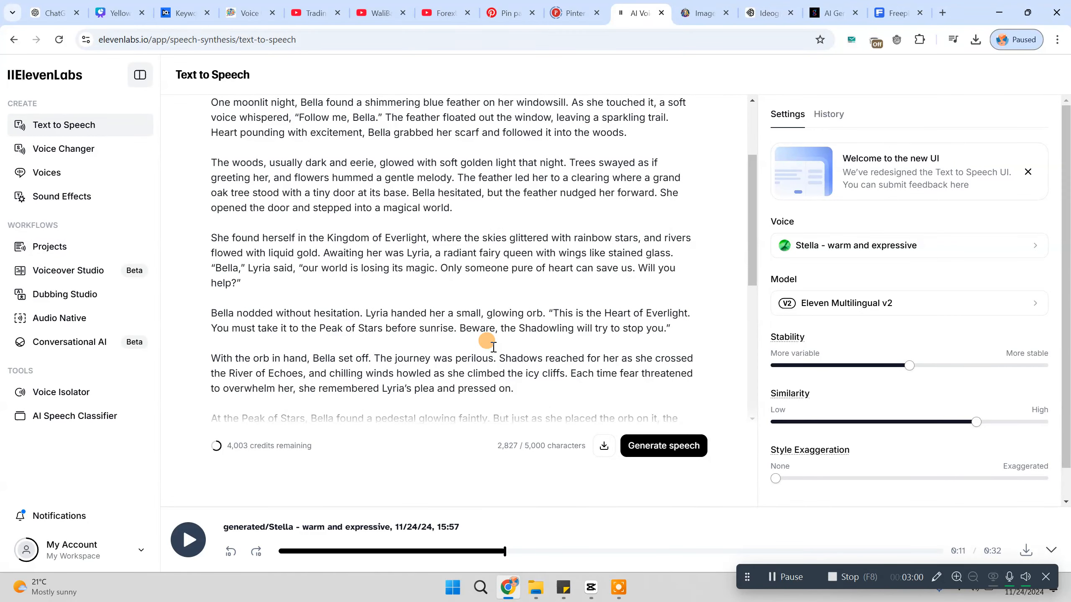
pyautogui.scroll(-1, 580, 312)
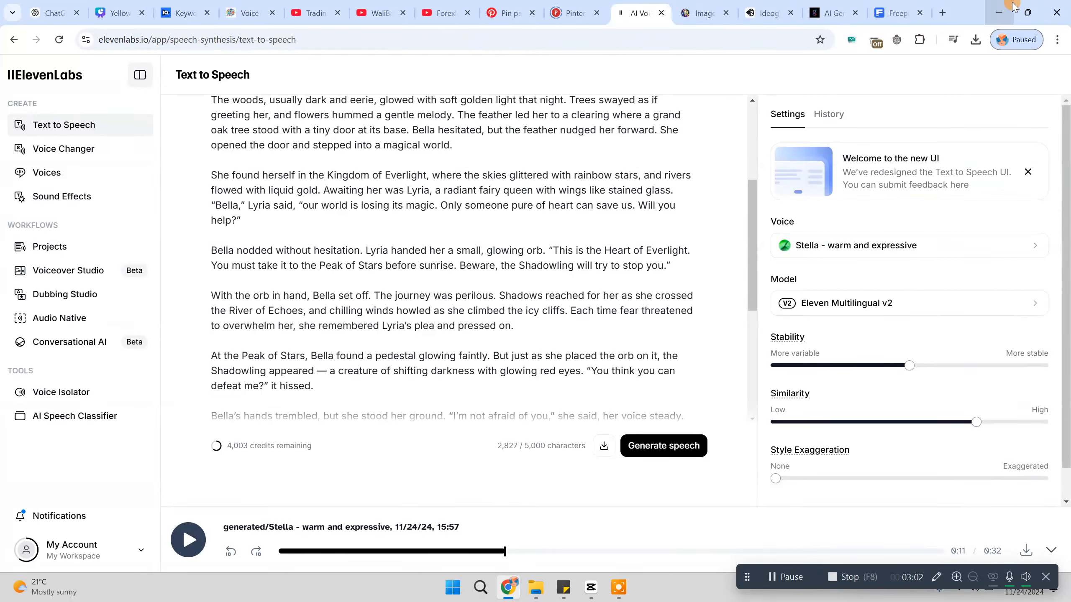
# Step: In CapCut, place the s1.mp3 voiceover at the start of the timeline and open the Stock Footages media folder
pyautogui.click(591, 587)
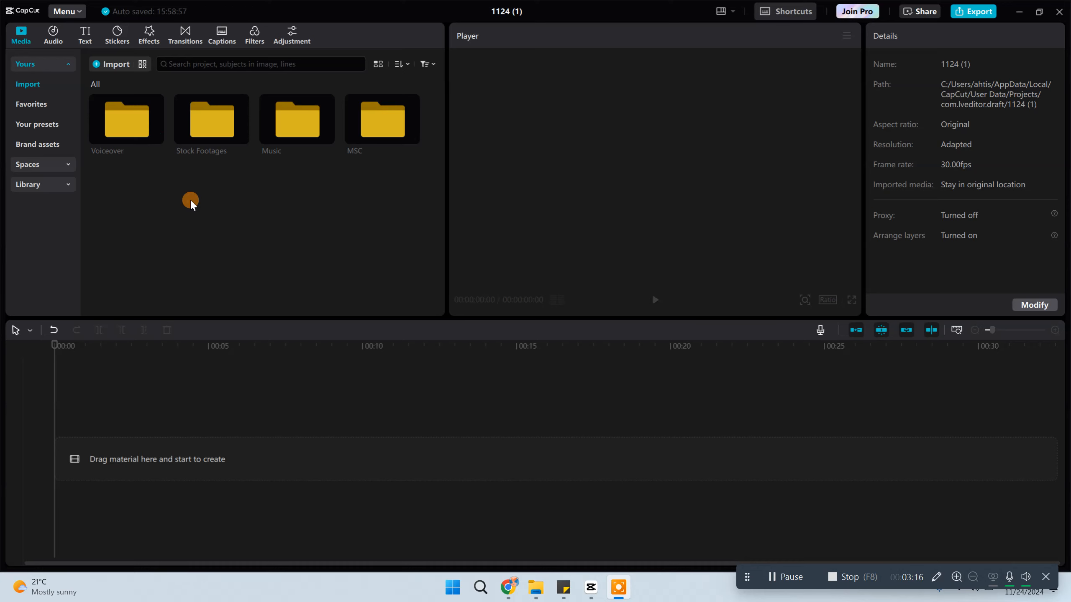
pyautogui.doubleClick(147, 116)
pyautogui.click(112, 125)
pyautogui.moveTo(112, 125); pyautogui.dragTo(124, 450)
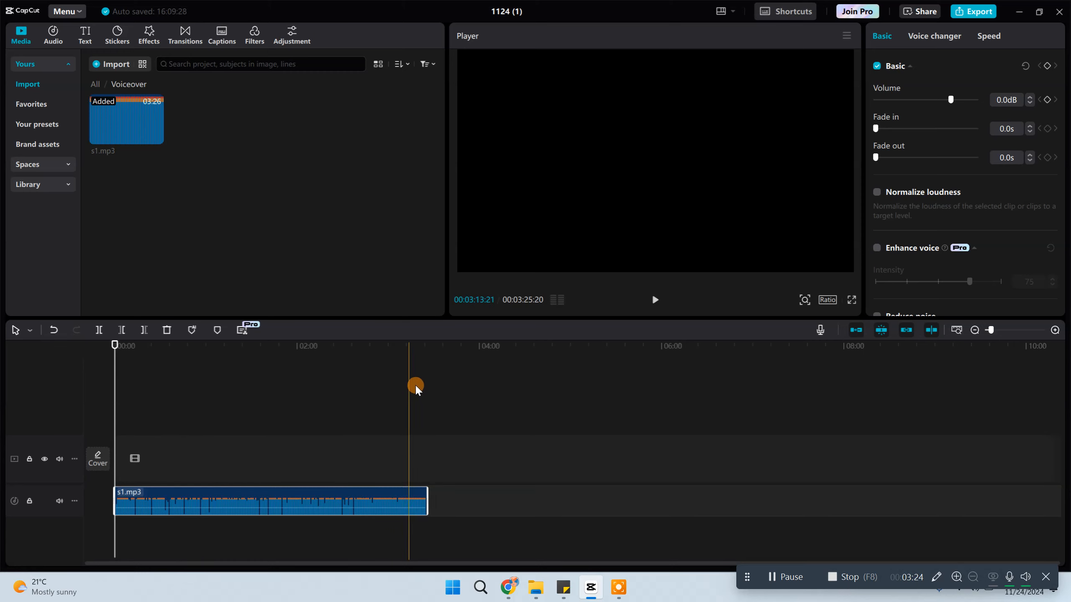
pyautogui.click(436, 376)
pyautogui.moveTo(436, 377); pyautogui.dragTo(79, 370)
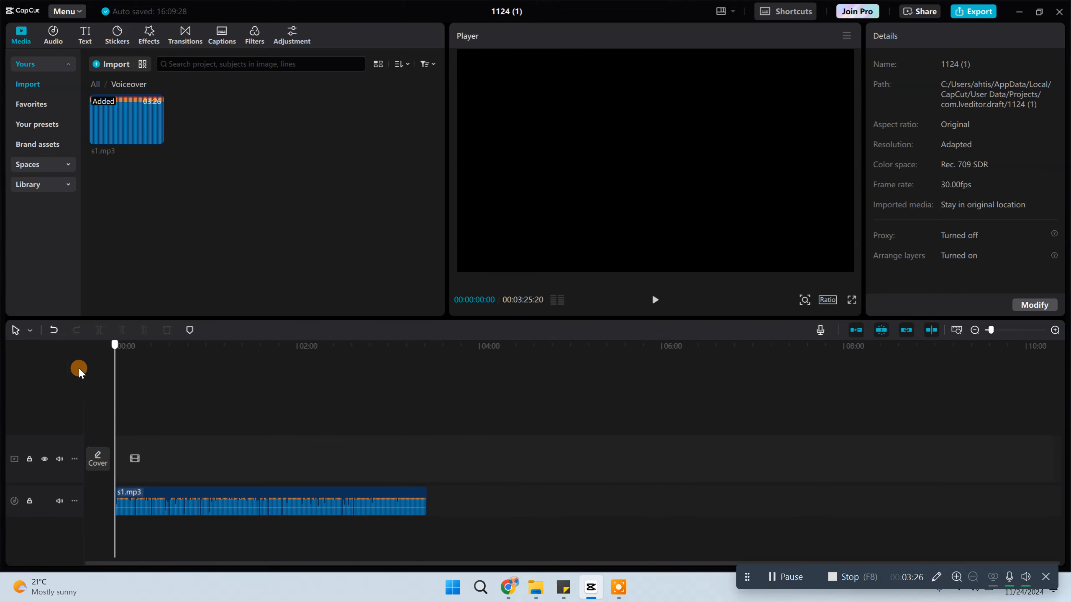
pyautogui.click(95, 84)
pyautogui.doubleClick(195, 127)
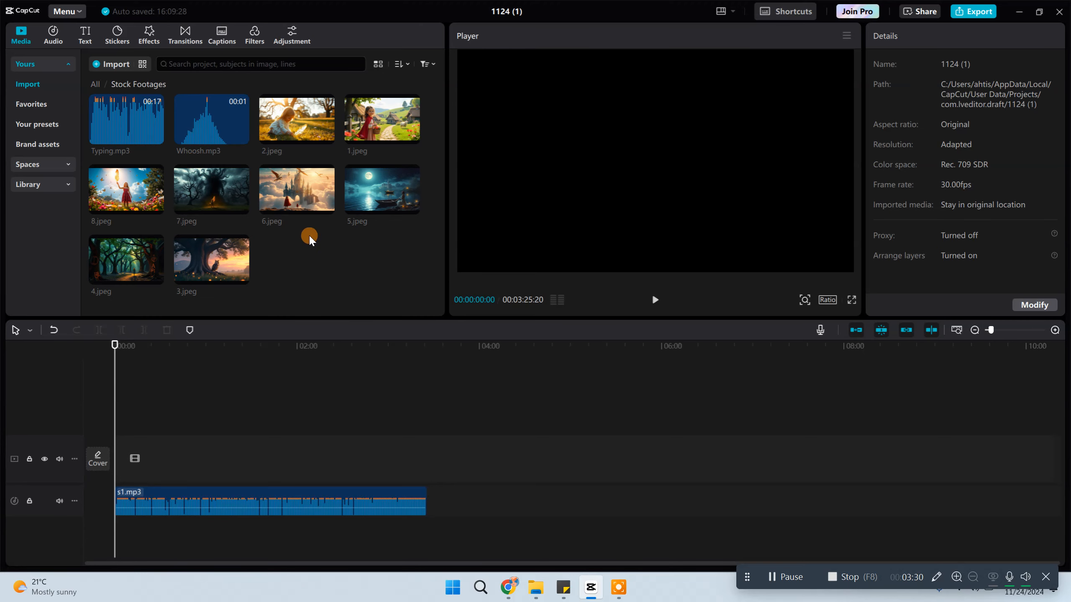
# Step: Return to the ChatGPT conversation and find the question about how many seconds each image should stay in the video
pyautogui.click(509, 586)
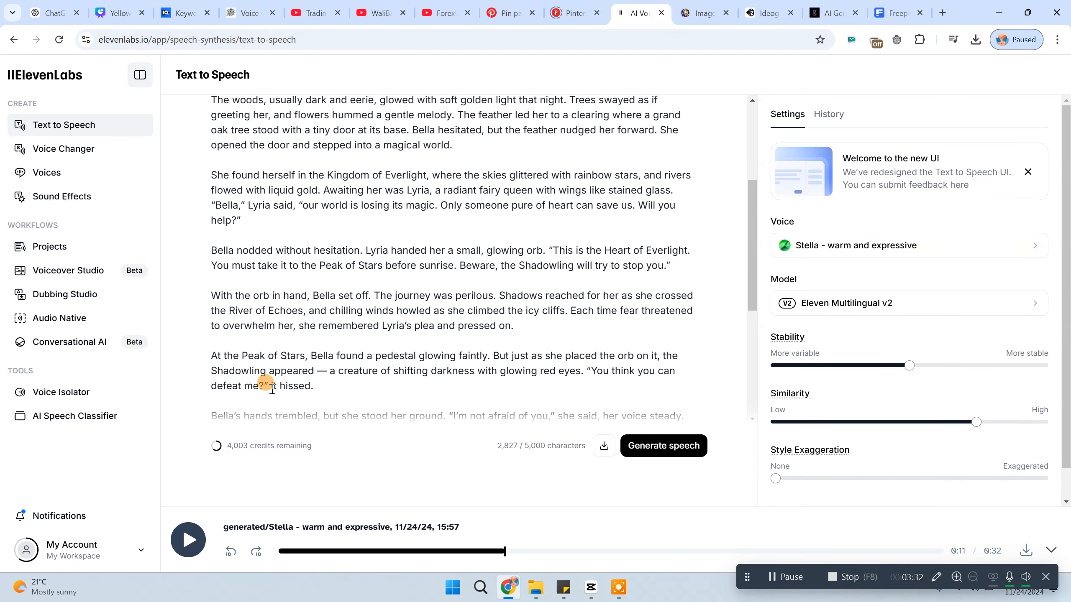
pyautogui.click(49, 12)
pyautogui.scroll(-8, 564, 311)
pyautogui.scroll(-20, 564, 311)
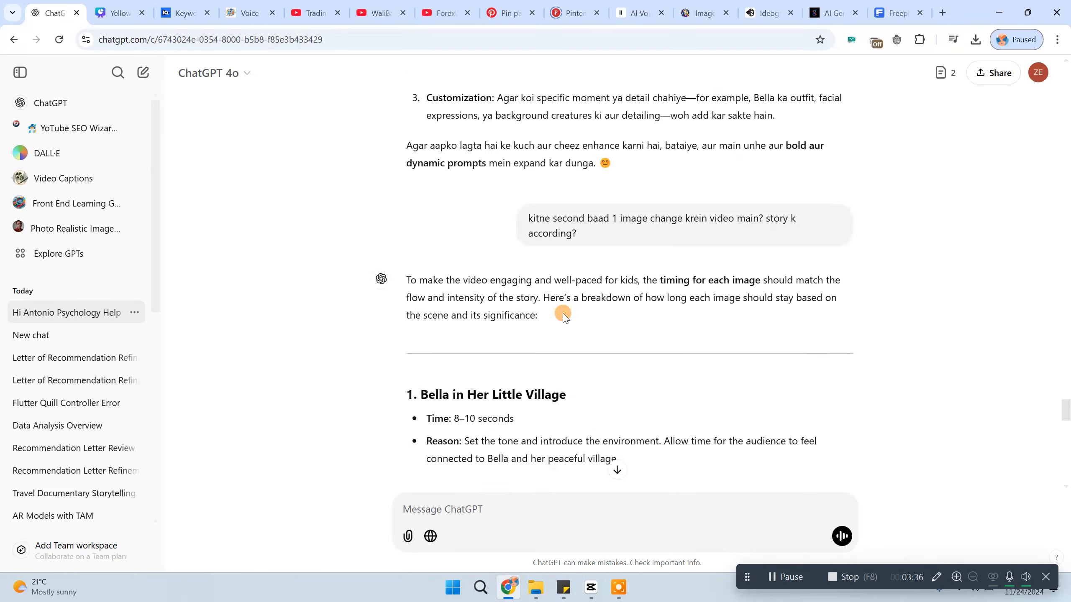
pyautogui.scroll(6, 571, 311)
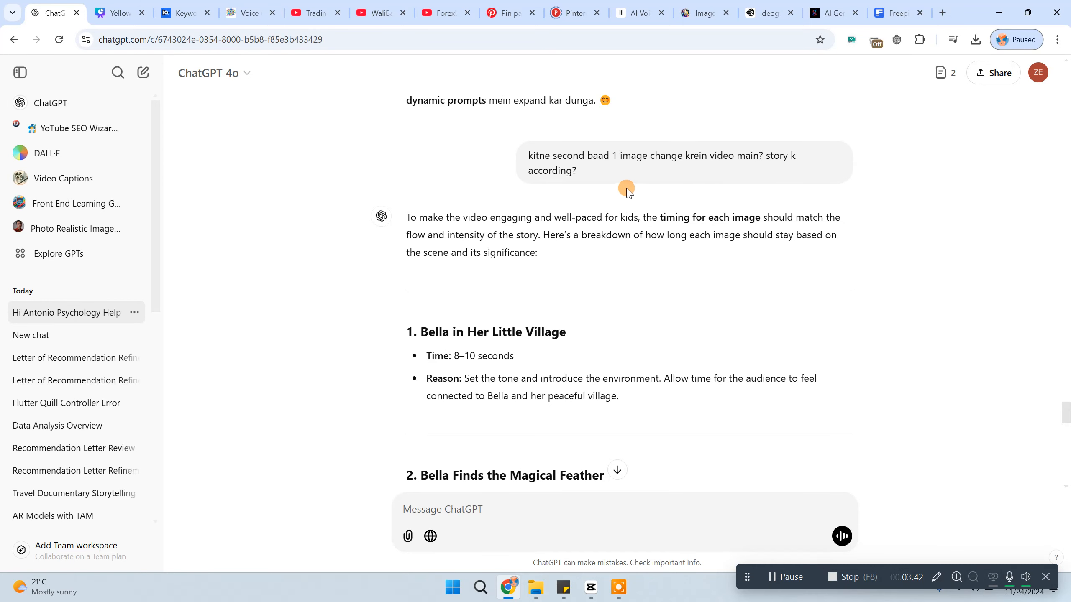
pyautogui.scroll(12, 626, 187)
pyautogui.scroll(-3, 799, 276)
pyautogui.scroll(3, 777, 278)
pyautogui.scroll(-5, 831, 285)
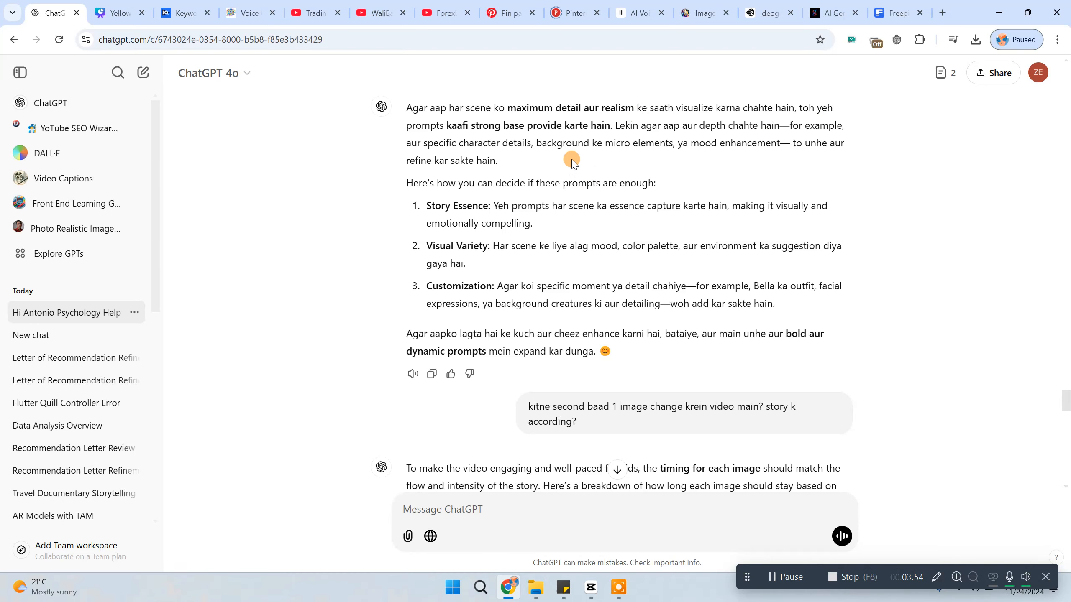
# Step: Examine the recommended display time for each story scene in the image timing breakdown
pyautogui.scroll(-15, 739, 201)
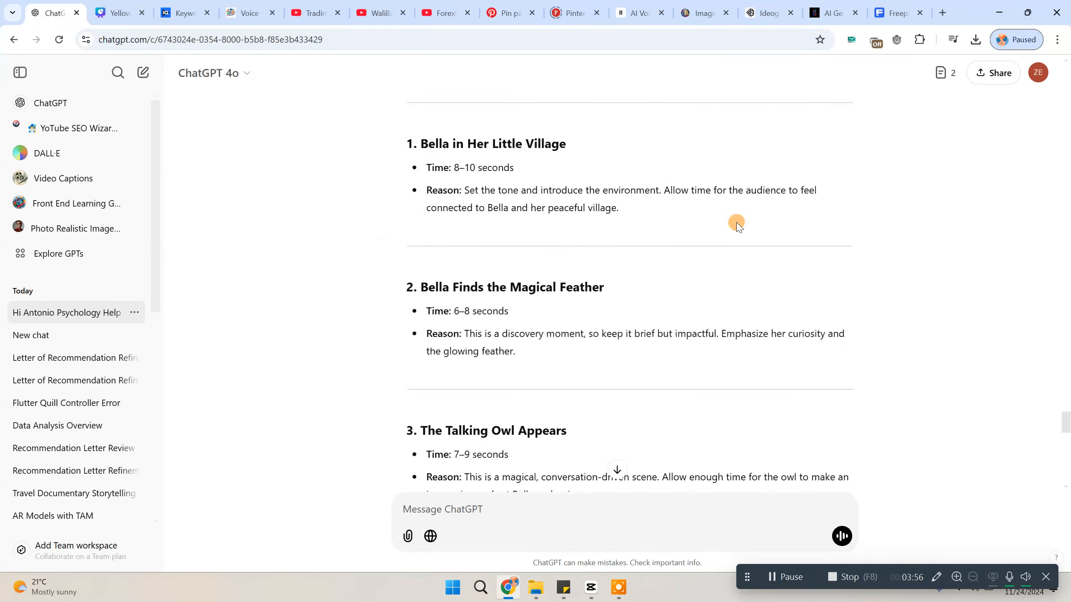
pyautogui.scroll(5, 708, 232)
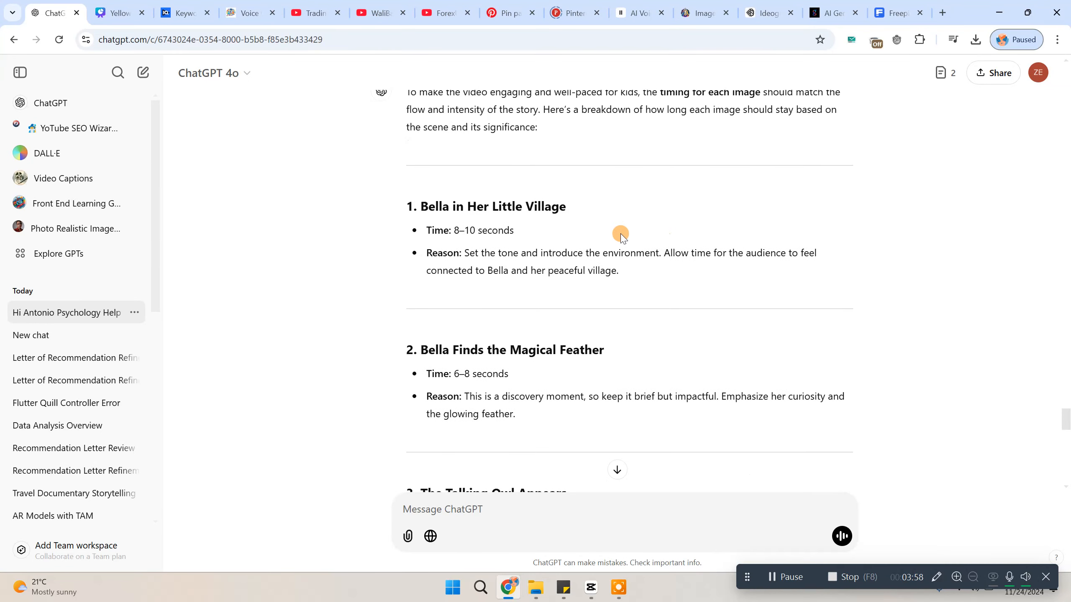
pyautogui.scroll(-1, 522, 224)
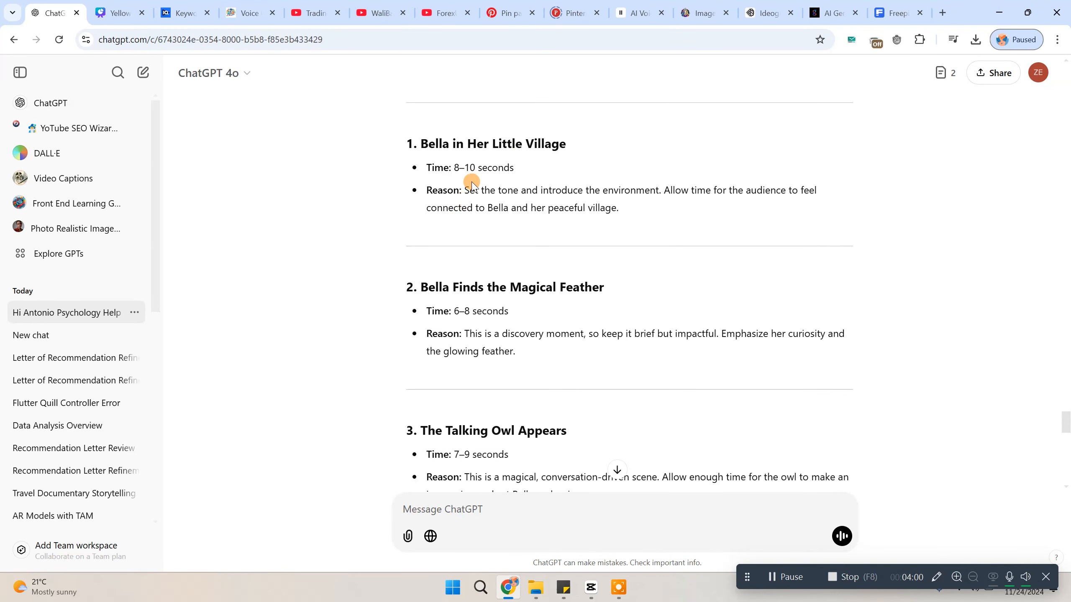
pyautogui.scroll(-1, 548, 221)
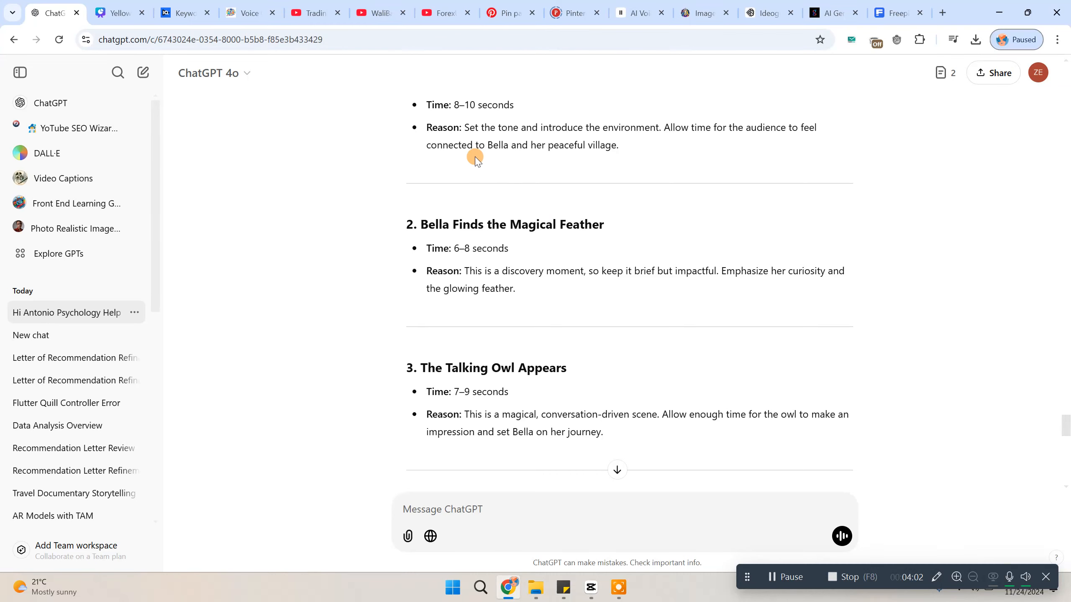
pyautogui.scroll(-1, 462, 251)
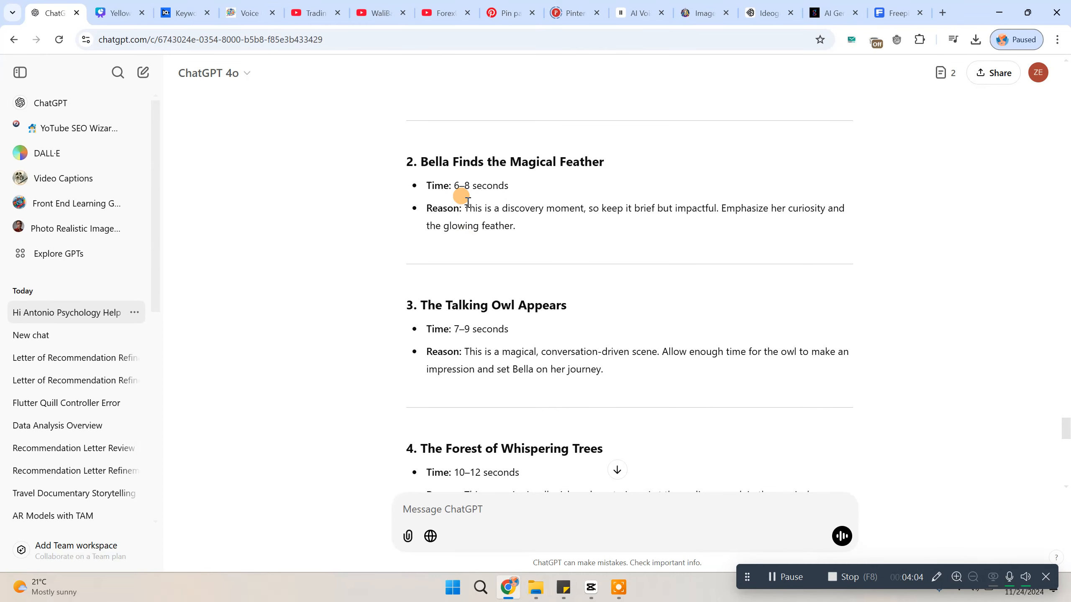
pyautogui.scroll(-2, 539, 232)
pyautogui.scroll(-4, 515, 221)
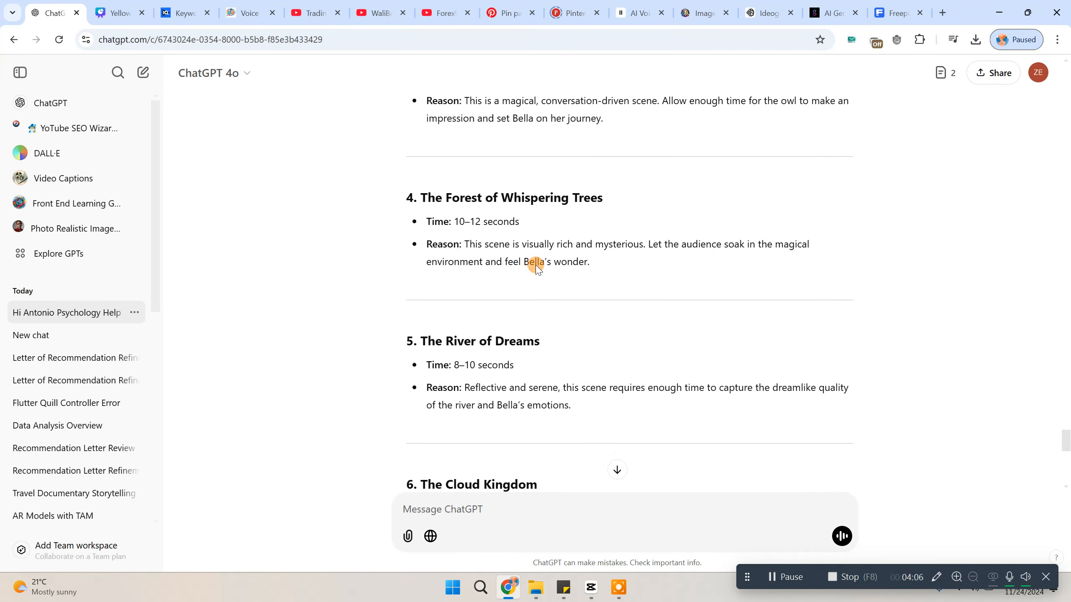
pyautogui.scroll(2, 464, 211)
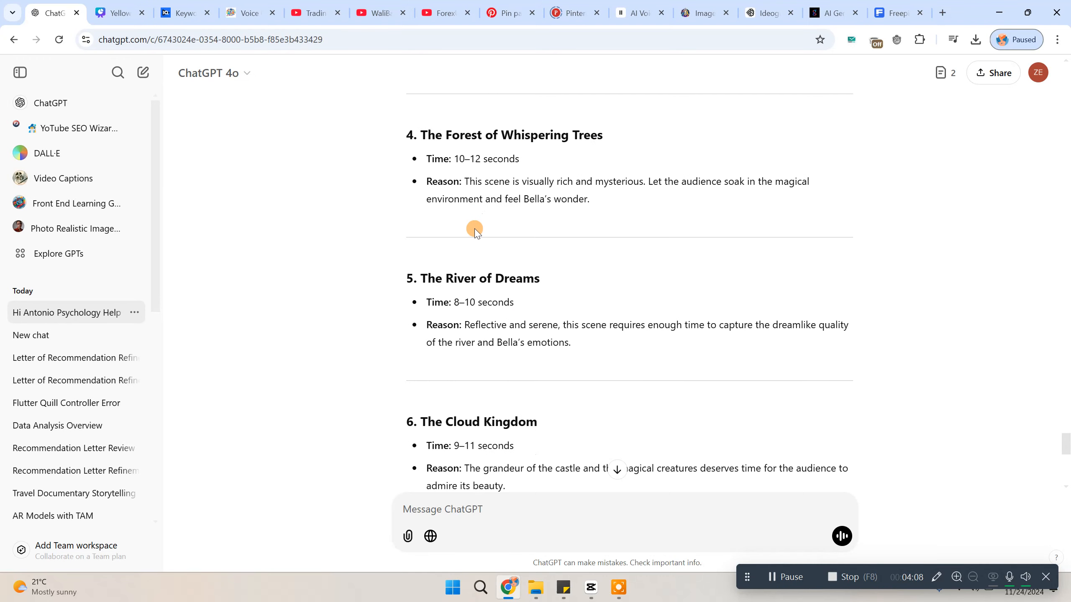
pyautogui.scroll(-4, 502, 256)
pyautogui.scroll(6, 504, 258)
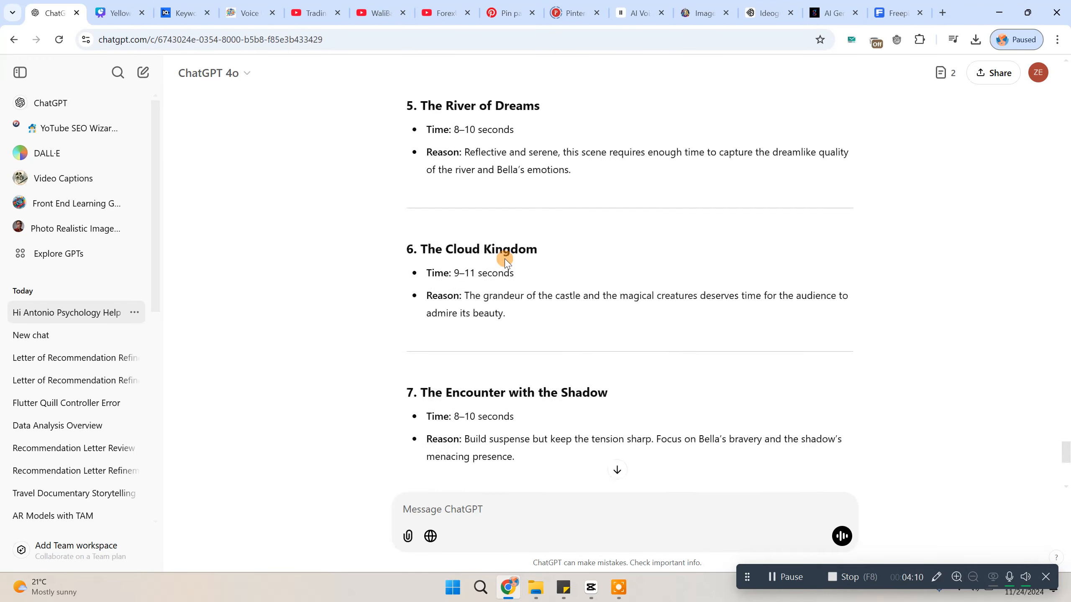
pyautogui.scroll(3, 569, 343)
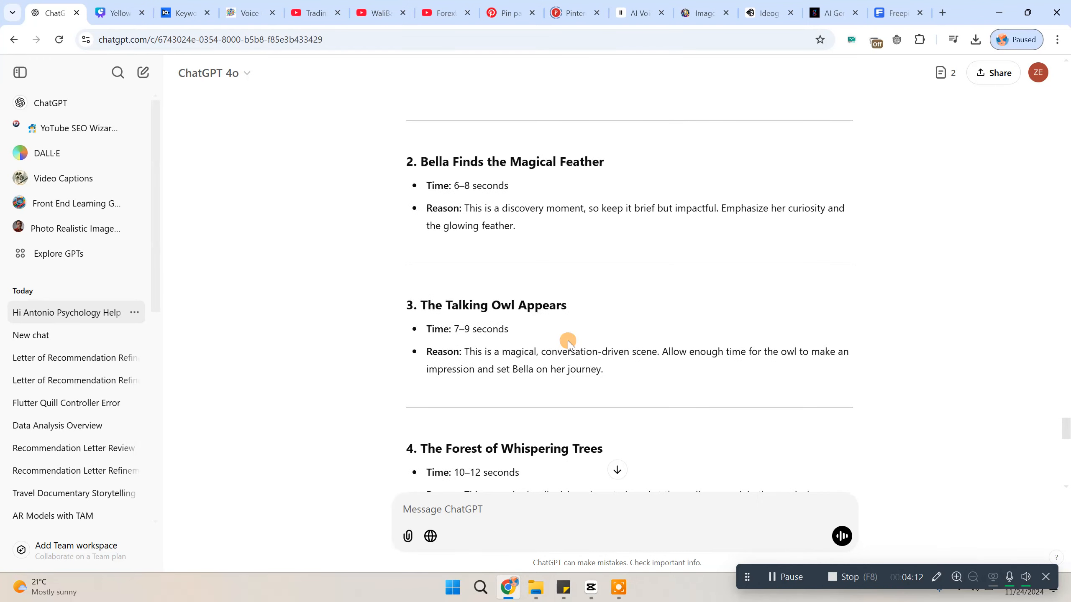
pyautogui.scroll(3, 567, 345)
pyautogui.scroll(-3, 563, 340)
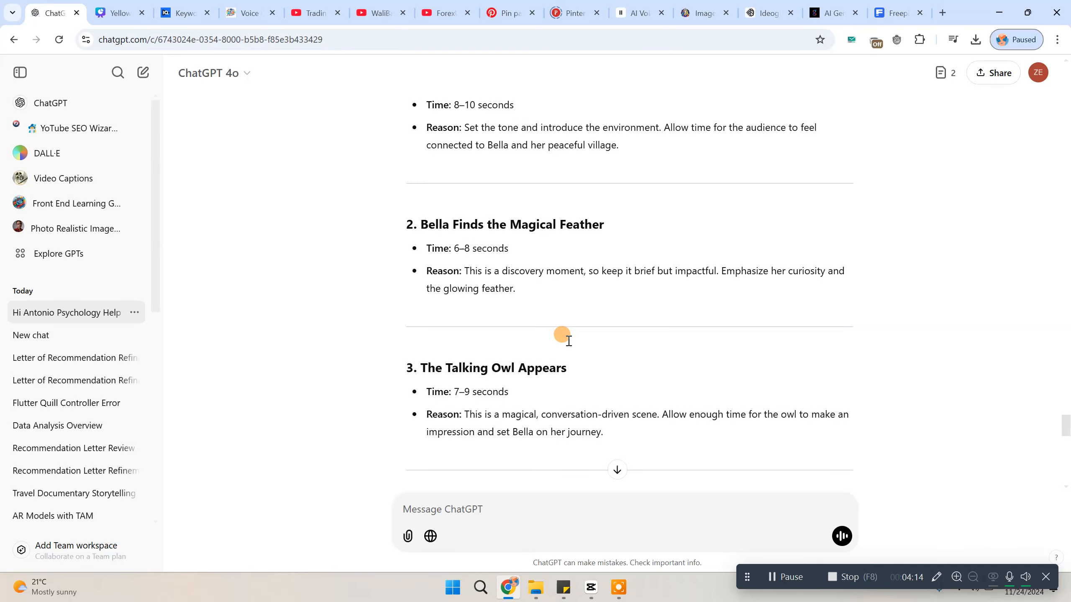
pyautogui.scroll(1, 567, 340)
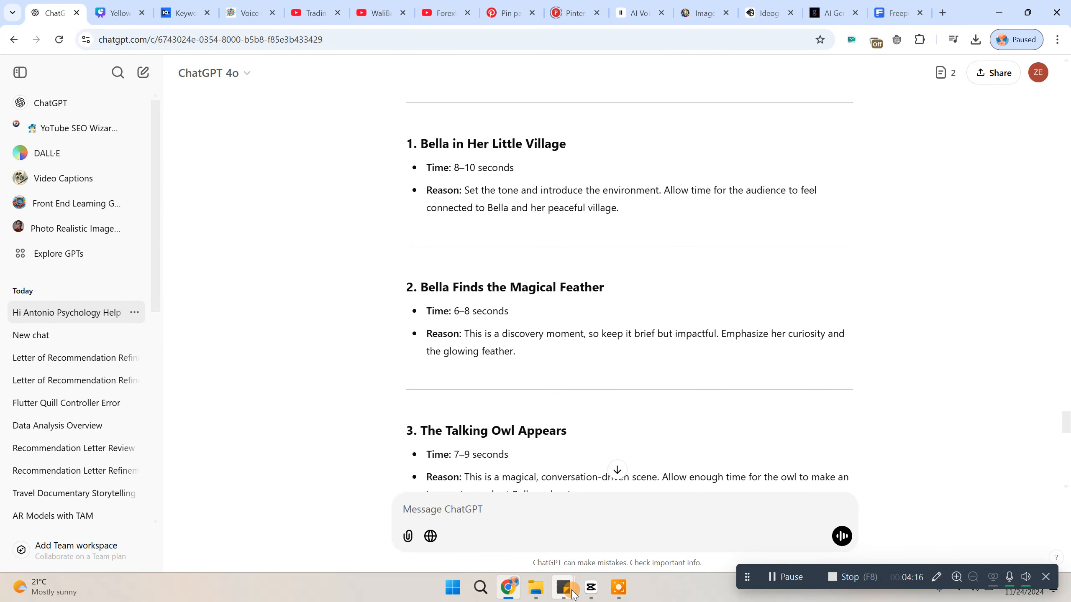
# Step: Switch to CapCut and place 1.jpeg at the start of the video track above the voiceover
pyautogui.click(590, 589)
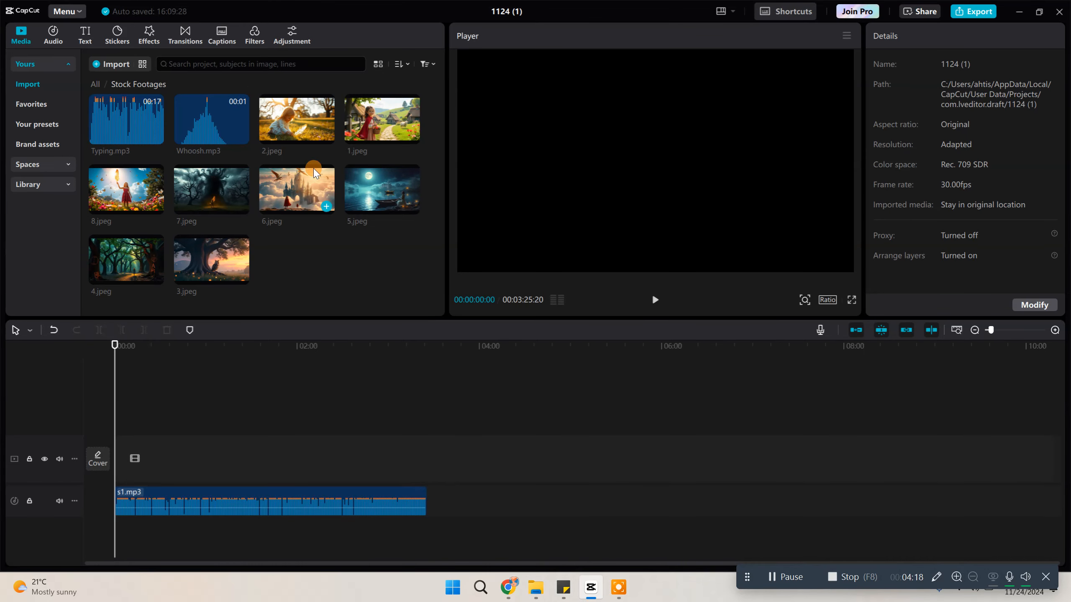
pyautogui.moveTo(310, 133); pyautogui.dragTo(119, 459)
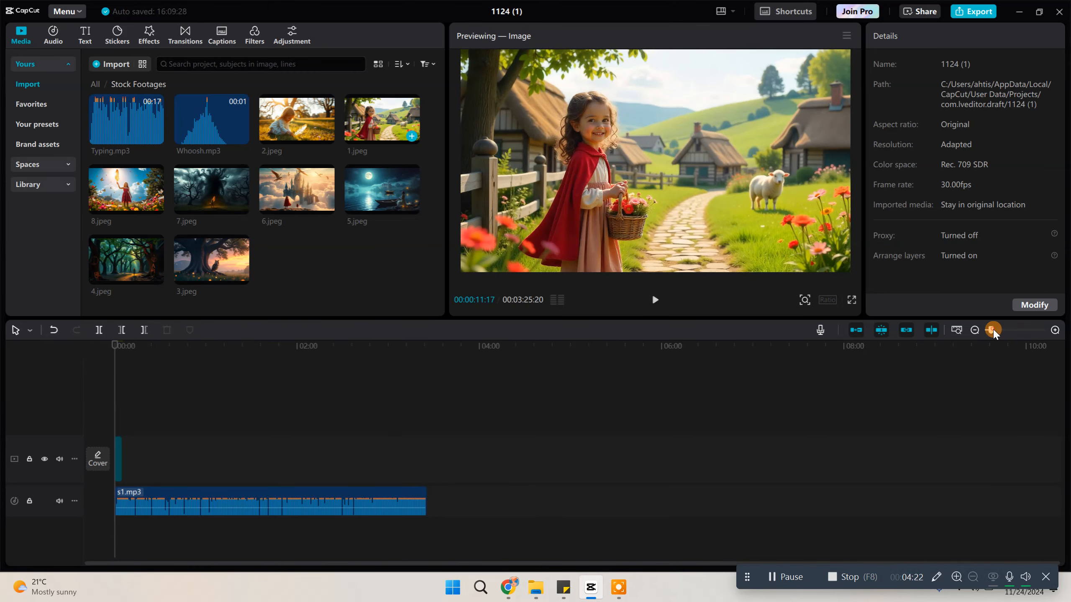
pyautogui.moveTo(993, 331); pyautogui.dragTo(997, 331)
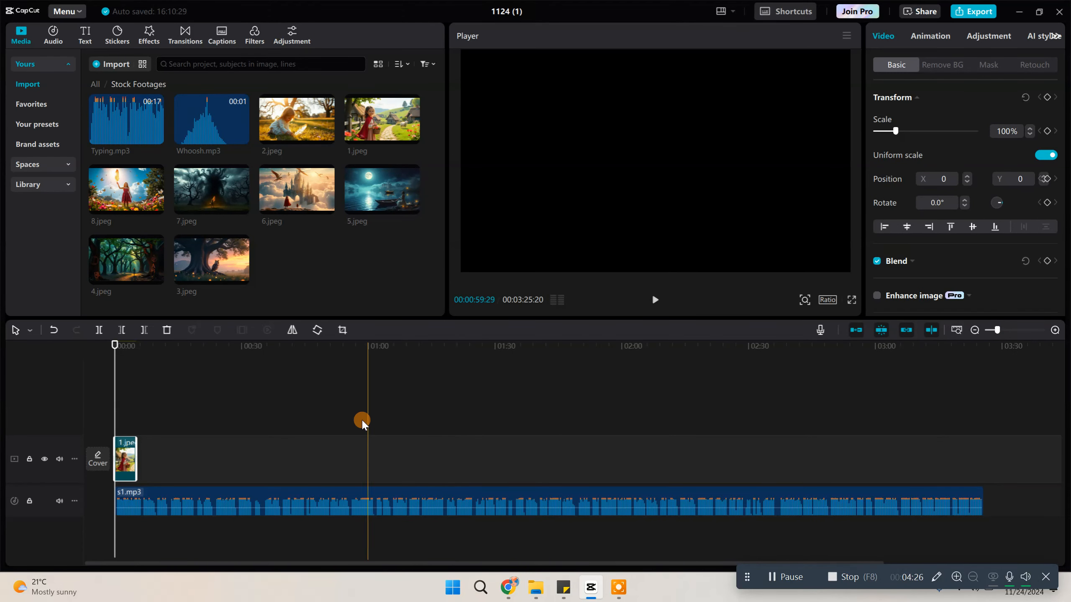
# Step: Extend the 1.jpeg clip to about 9 seconds and check it against the scene 1 timing in ChatGPT
pyautogui.moveTo(137, 447)
pyautogui.mouseDown()
pyautogui.moveTo(163, 447)
pyautogui.moveTo(152, 448)
pyautogui.mouseUp()
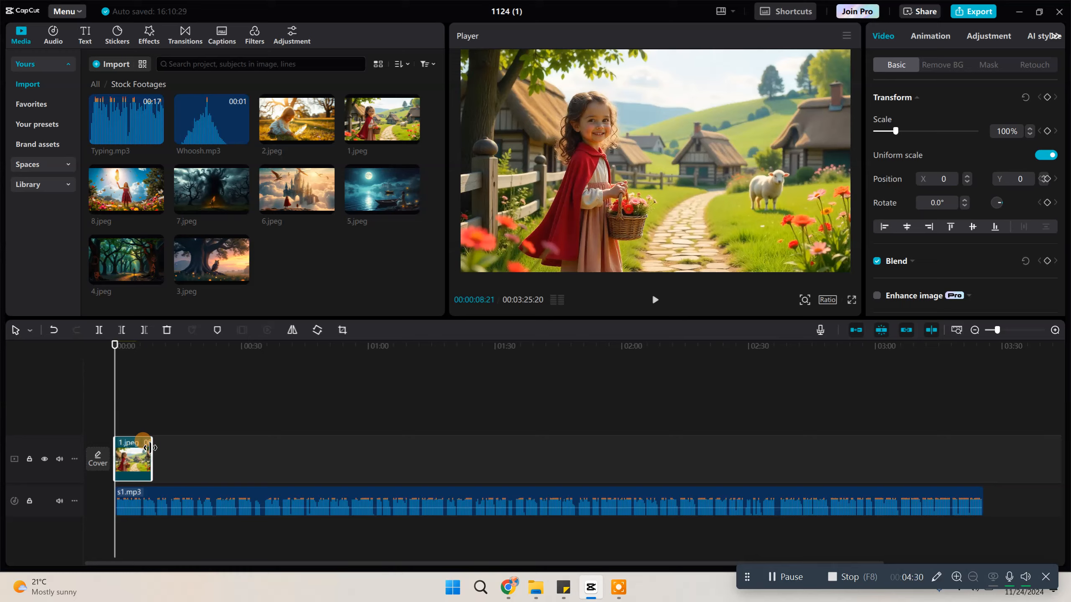
pyautogui.click(510, 588)
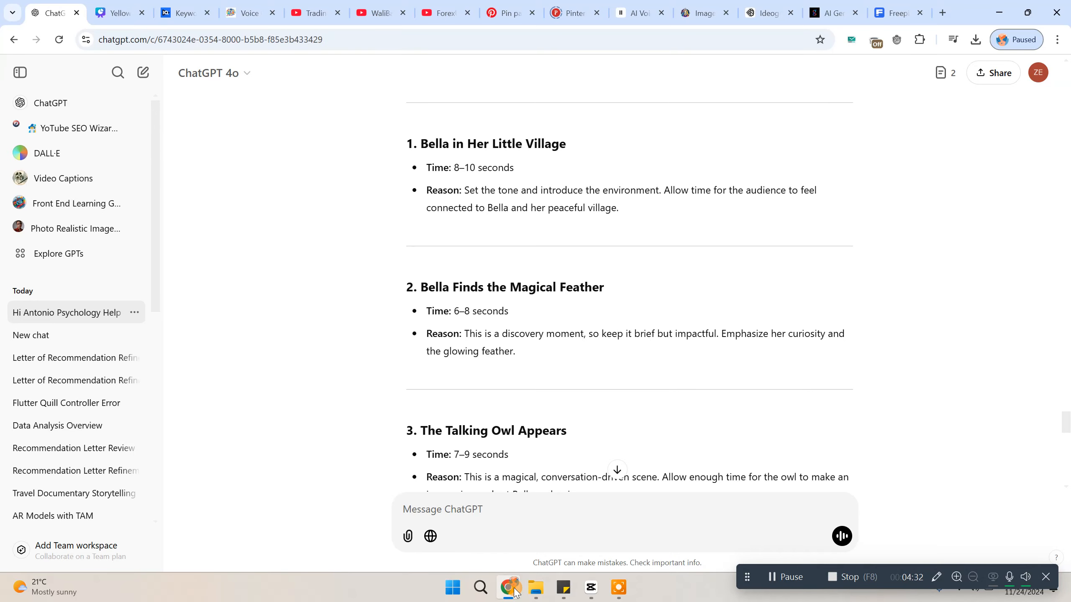
pyautogui.click(514, 590)
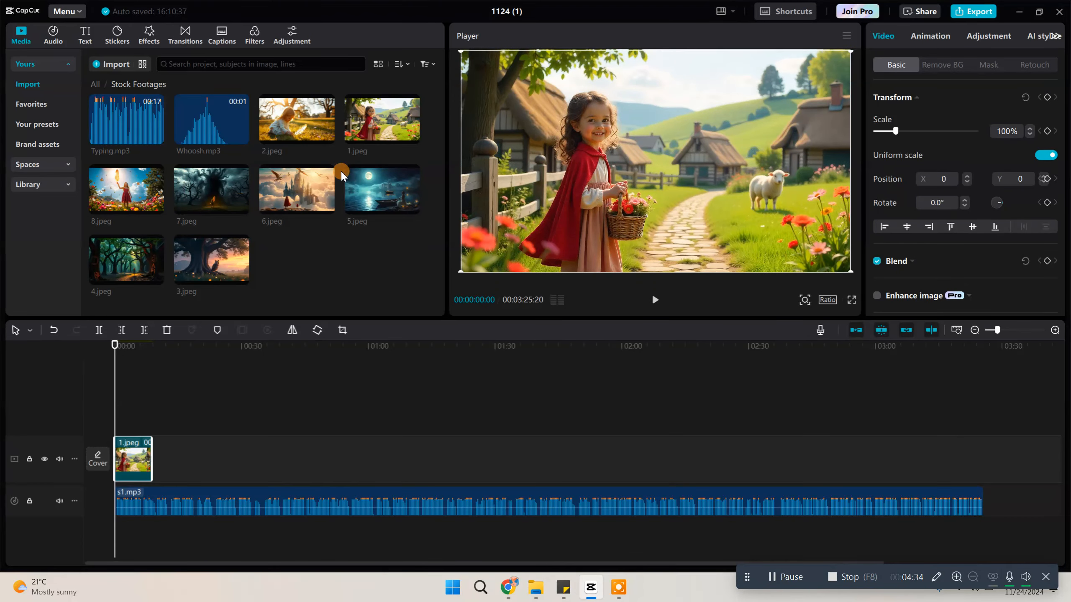
# Step: Place 2.jpeg directly after 1.jpeg and extend it to about 7.5 seconds, following the scene 2 timing in ChatGPT
pyautogui.moveTo(296, 122); pyautogui.dragTo(173, 463)
pyautogui.click(510, 588)
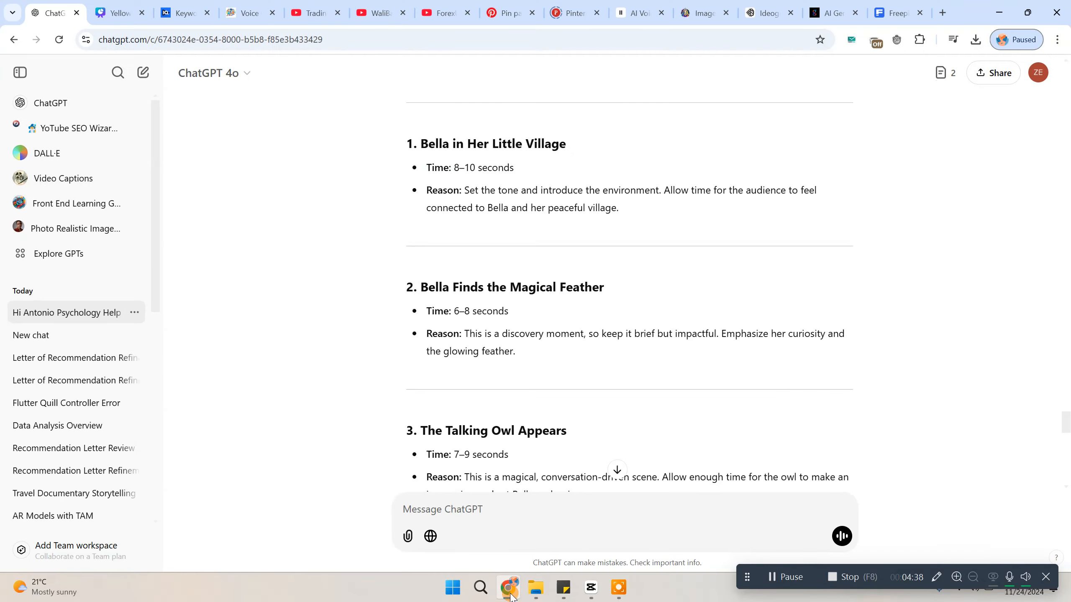
pyautogui.click(507, 590)
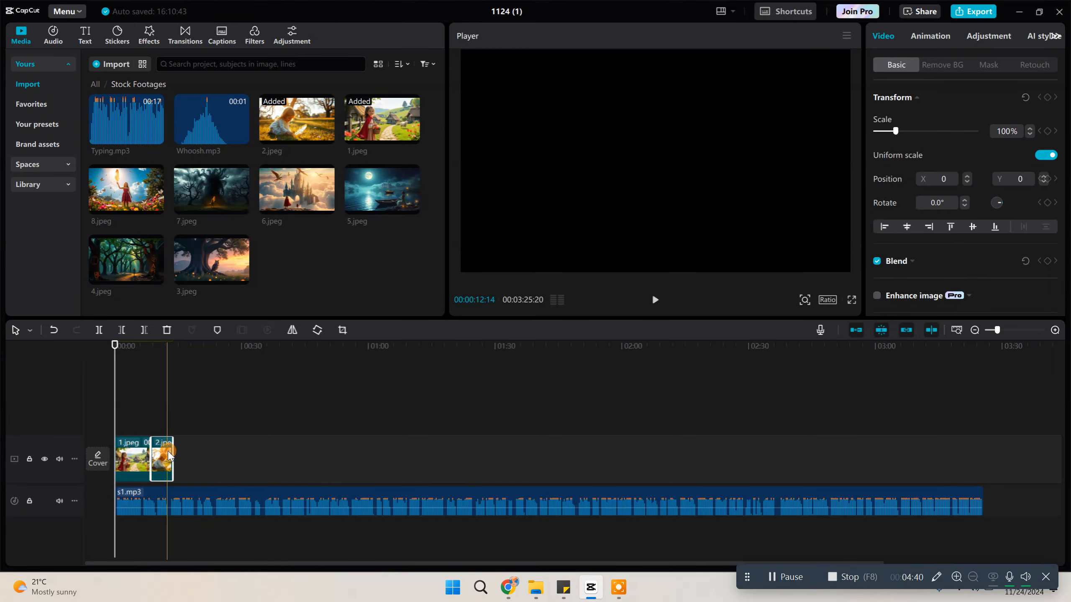
pyautogui.click(150, 372)
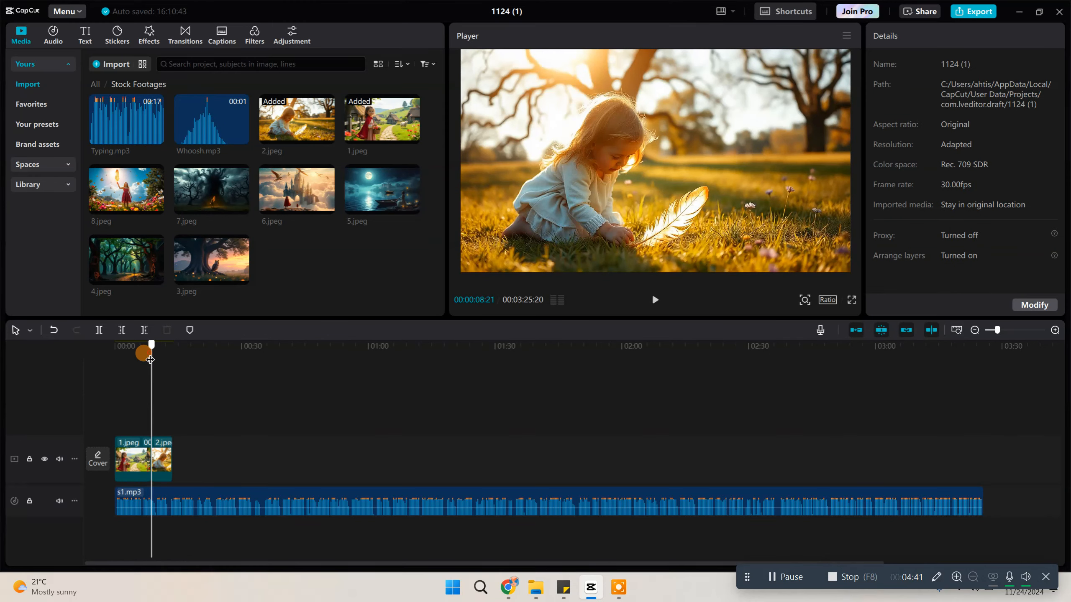
pyautogui.click(171, 457)
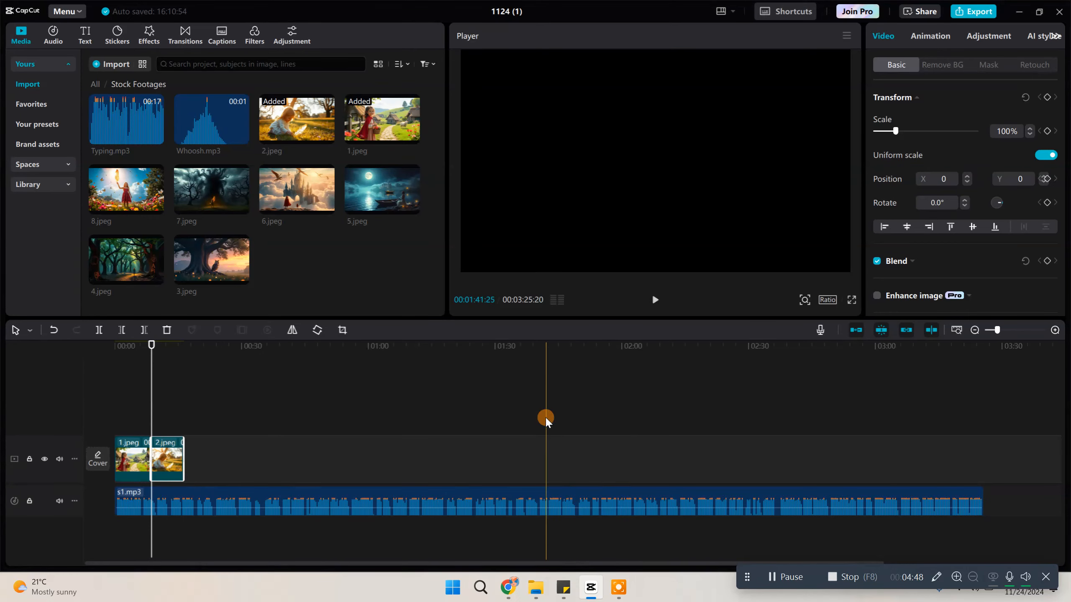
# Step: Check the scene 3 timing in ChatGPT, and in CapCut place 3.jpeg after 2.jpeg with a length of about 7.5 seconds
pyautogui.click(591, 592)
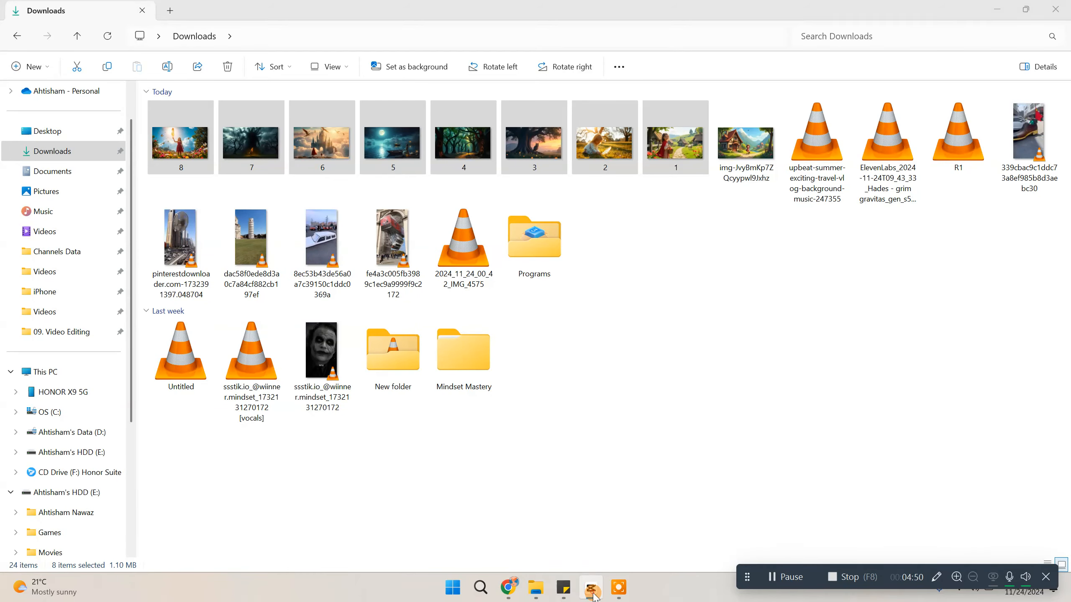
pyautogui.click(595, 596)
pyautogui.click(513, 594)
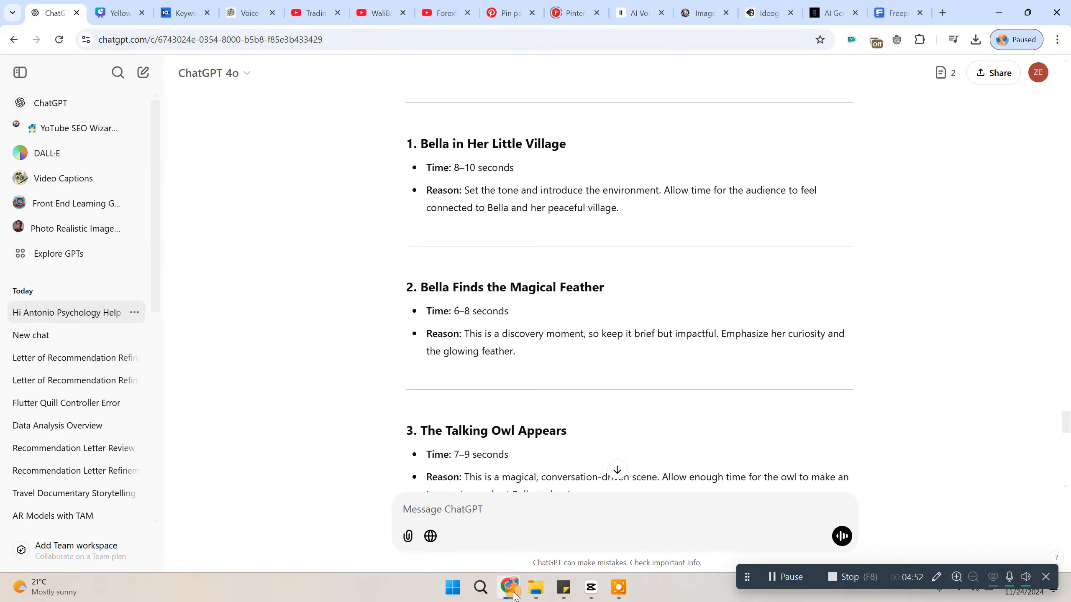
pyautogui.scroll(-2, 633, 347)
pyautogui.hotkey('alt', 'Tab')
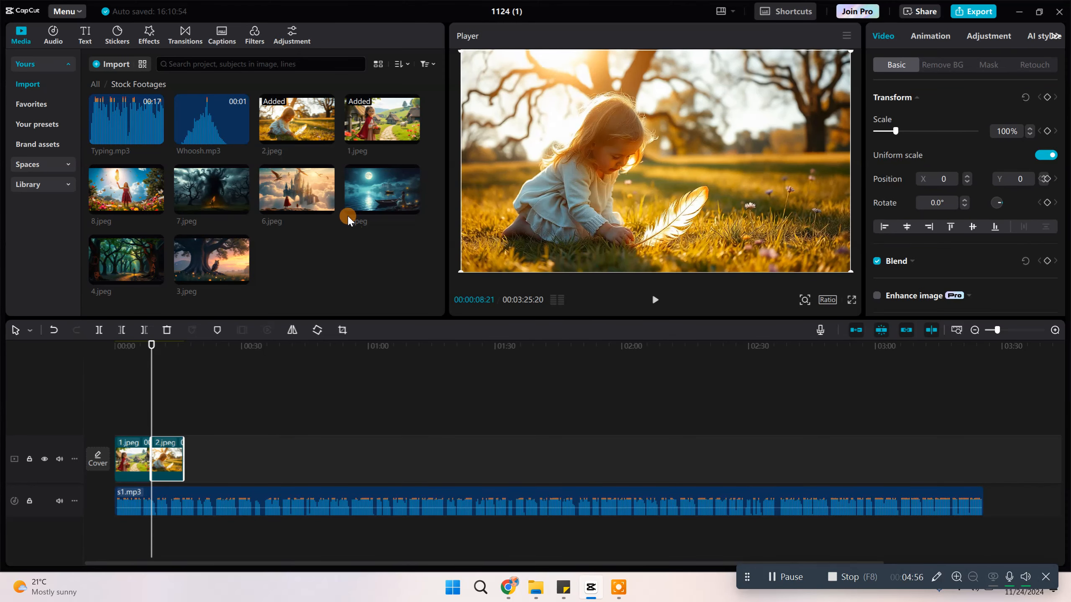
pyautogui.moveTo(211, 259); pyautogui.dragTo(182, 366)
pyautogui.click(191, 379)
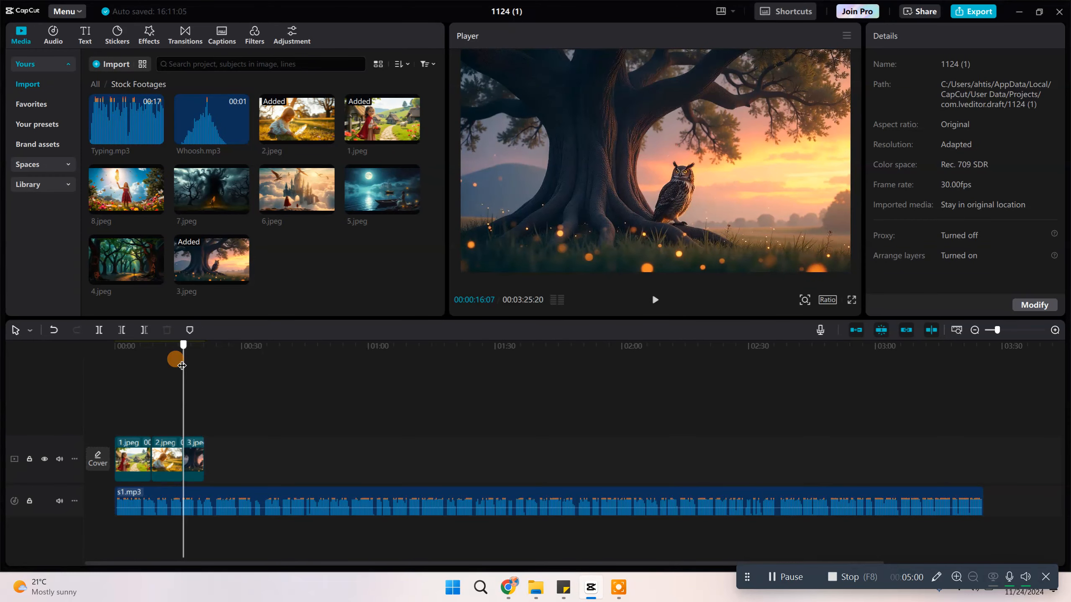
pyautogui.click(197, 445)
pyautogui.moveTo(204, 456); pyautogui.dragTo(213, 458)
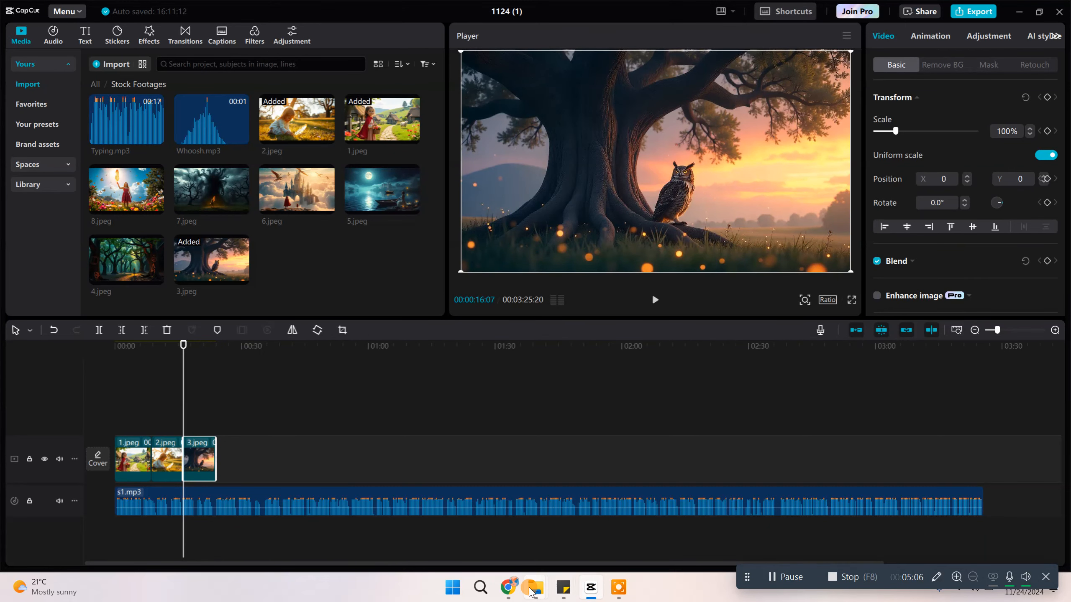
# Step: Check the scene 4 timing in ChatGPT, and in CapCut place 4.jpeg after 3.jpeg with a length of about 9.5 seconds
pyautogui.click(507, 592)
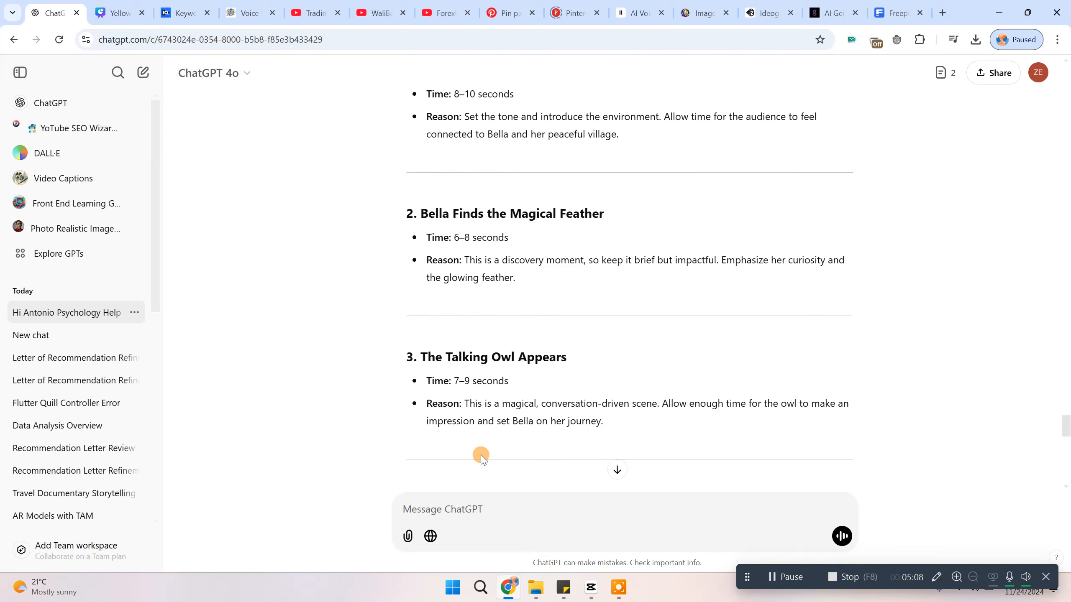
pyautogui.scroll(-5, 478, 454)
pyautogui.click(999, 13)
pyautogui.moveTo(182, 347); pyautogui.dragTo(217, 366)
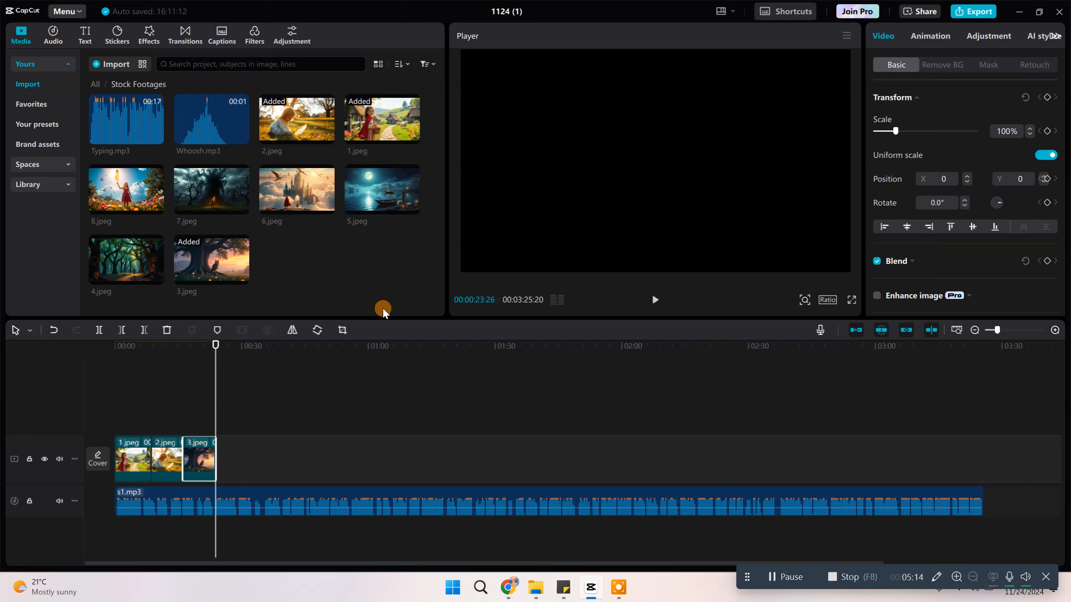
pyautogui.moveTo(126, 259); pyautogui.dragTo(257, 449)
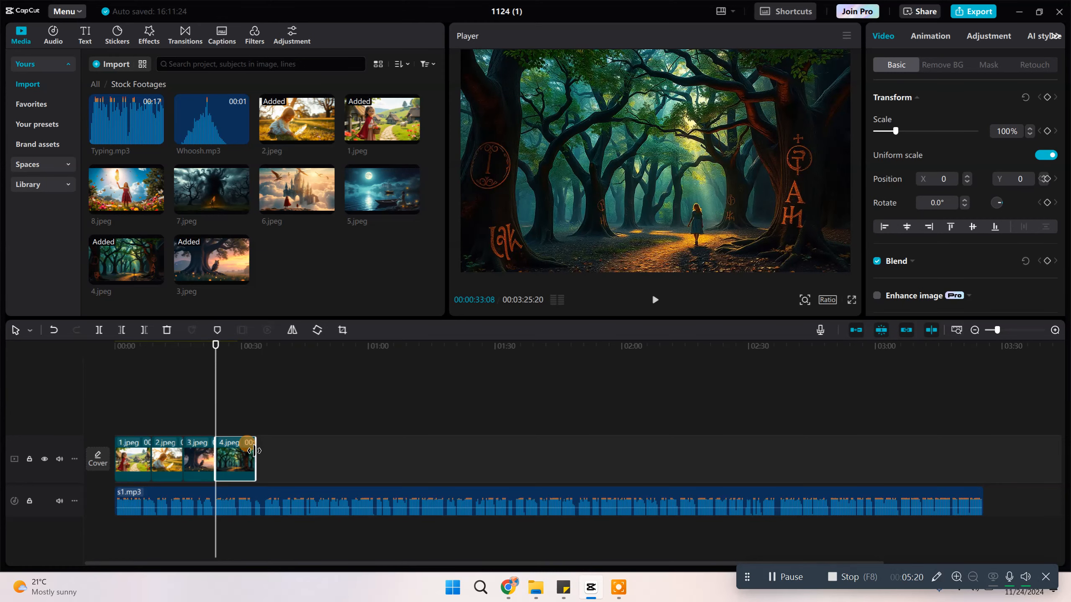
pyautogui.moveTo(212, 363); pyautogui.dragTo(256, 377)
# Step: Check the scene 5 timing in ChatGPT, and in CapCut place 5.jpeg after 4.jpeg with a length of about 8 seconds
pyautogui.click(502, 596)
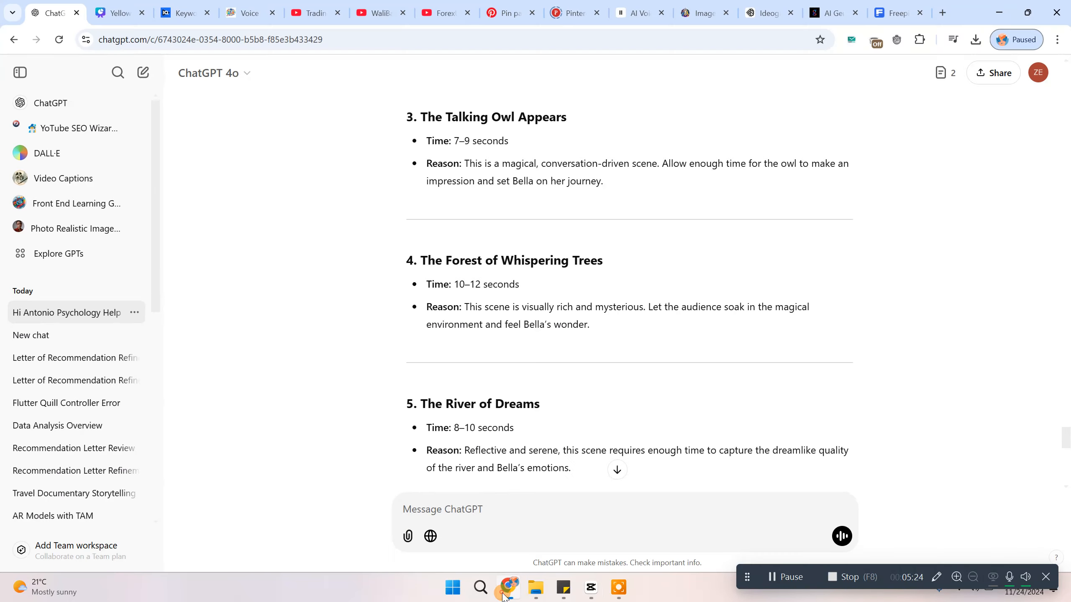
pyautogui.scroll(-4, 447, 358)
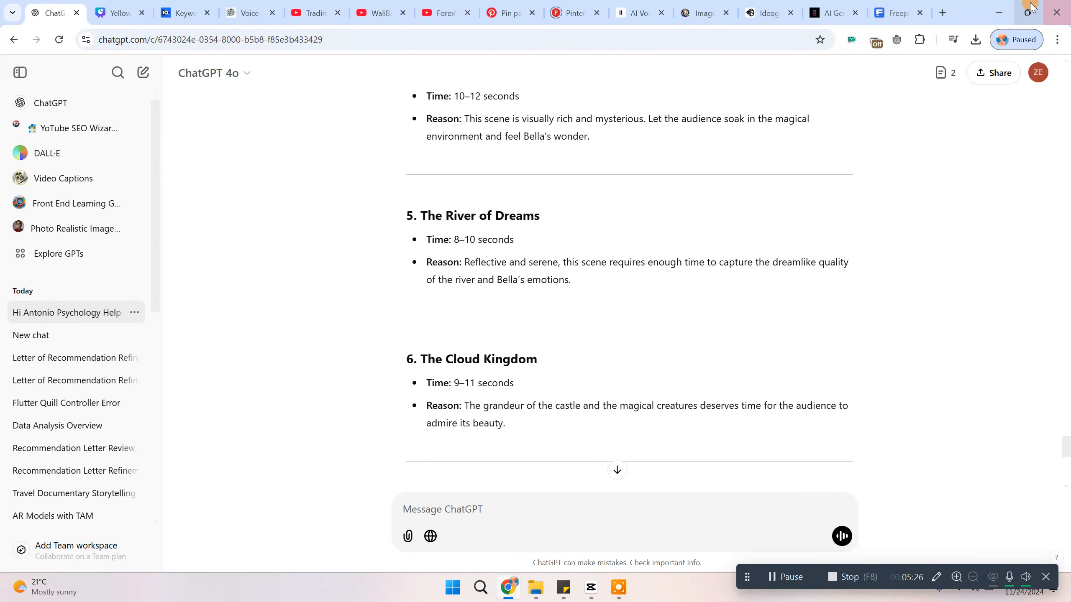
pyautogui.click(999, 12)
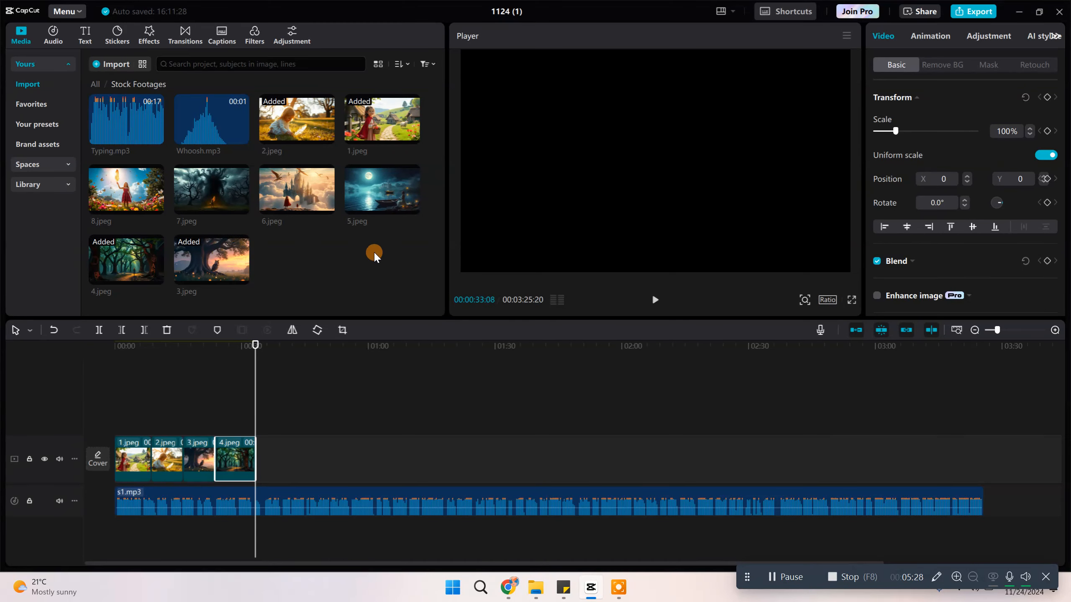
pyautogui.moveTo(375, 184); pyautogui.dragTo(286, 457)
pyautogui.moveTo(303, 458)
pyautogui.mouseDown()
pyautogui.moveTo(280, 445)
pyautogui.moveTo(311, 453)
pyautogui.moveTo(287, 452)
pyautogui.mouseUp()
# Step: Check the scene 6 timing in ChatGPT, and in CapCut place 6.jpeg after 5.jpeg with a length of about 14 seconds
pyautogui.click(507, 588)
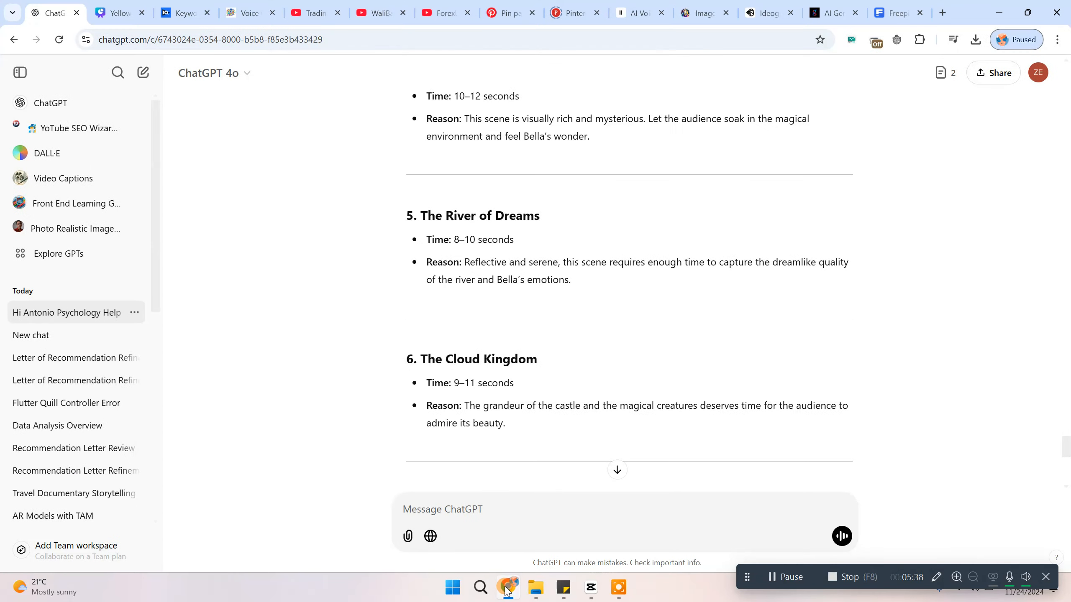
pyautogui.scroll(-3, 495, 443)
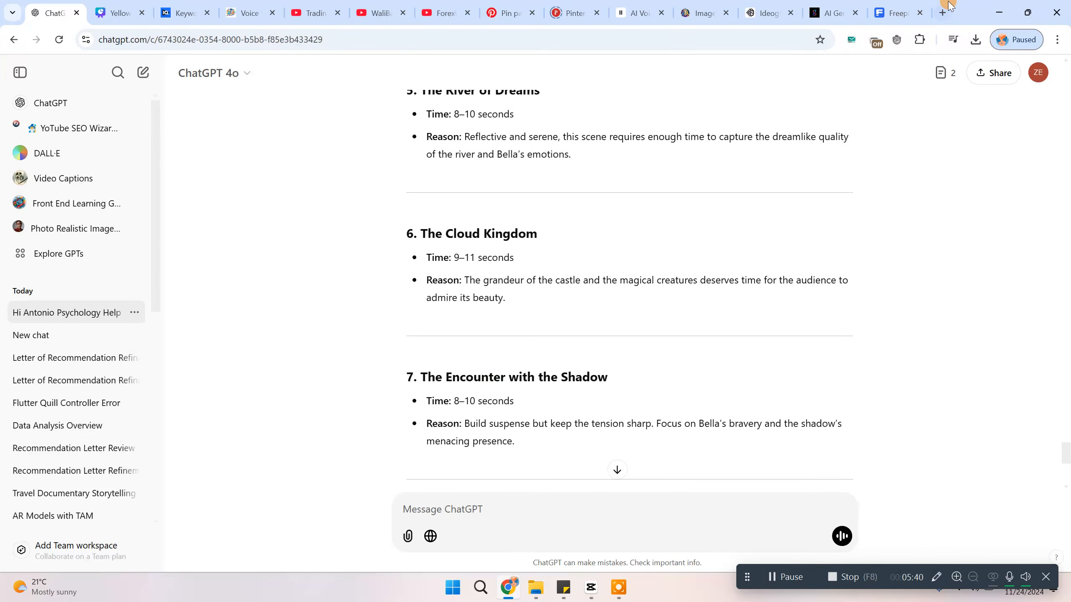
pyautogui.click(995, 16)
pyautogui.moveTo(284, 373)
pyautogui.mouseDown()
pyautogui.moveTo(285, 359)
pyautogui.moveTo(291, 367)
pyautogui.mouseUp()
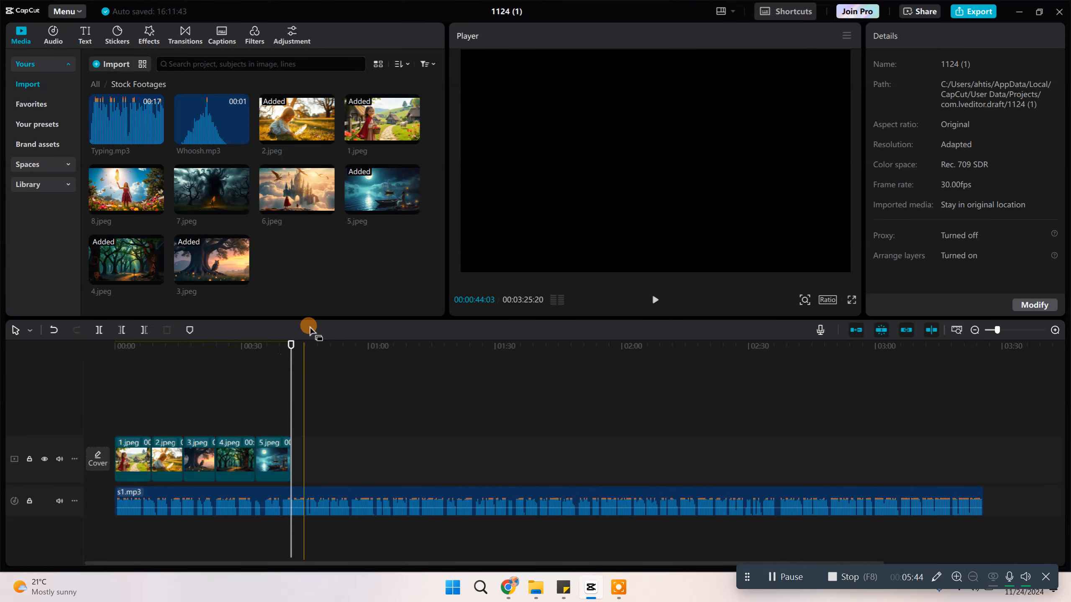
pyautogui.click(264, 228)
pyautogui.moveTo(291, 192); pyautogui.dragTo(323, 460)
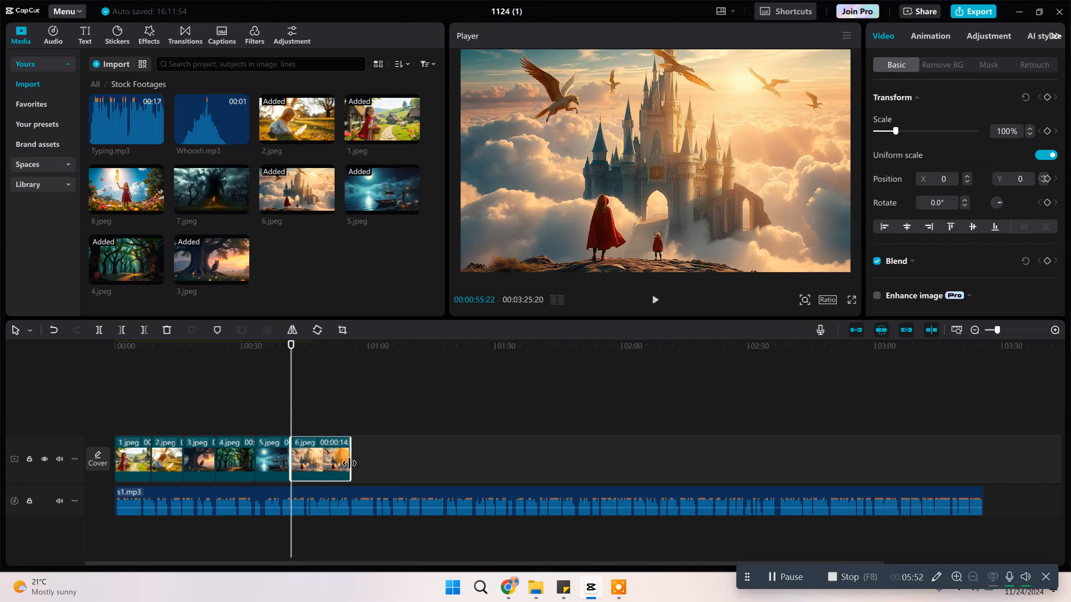
pyautogui.moveTo(349, 463); pyautogui.dragTo(351, 461)
pyautogui.click(353, 371)
pyautogui.moveTo(354, 349); pyautogui.dragTo(348, 355)
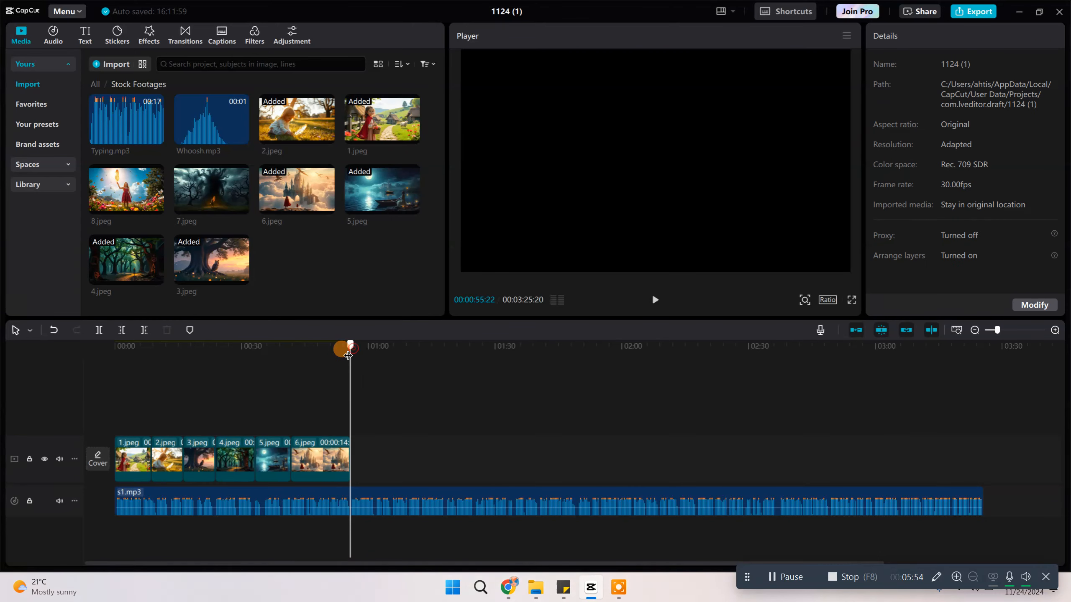
# Step: Read the recommended display times for scenes 6 to 8 in ChatGPT and return to CapCut
pyautogui.click(508, 588)
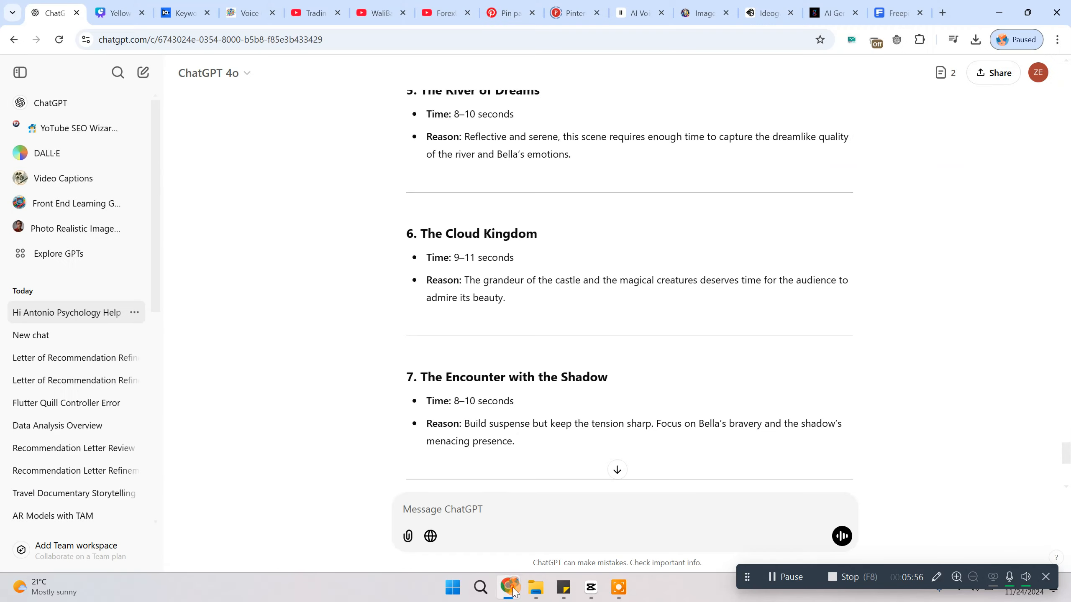
pyautogui.scroll(-3, 390, 295)
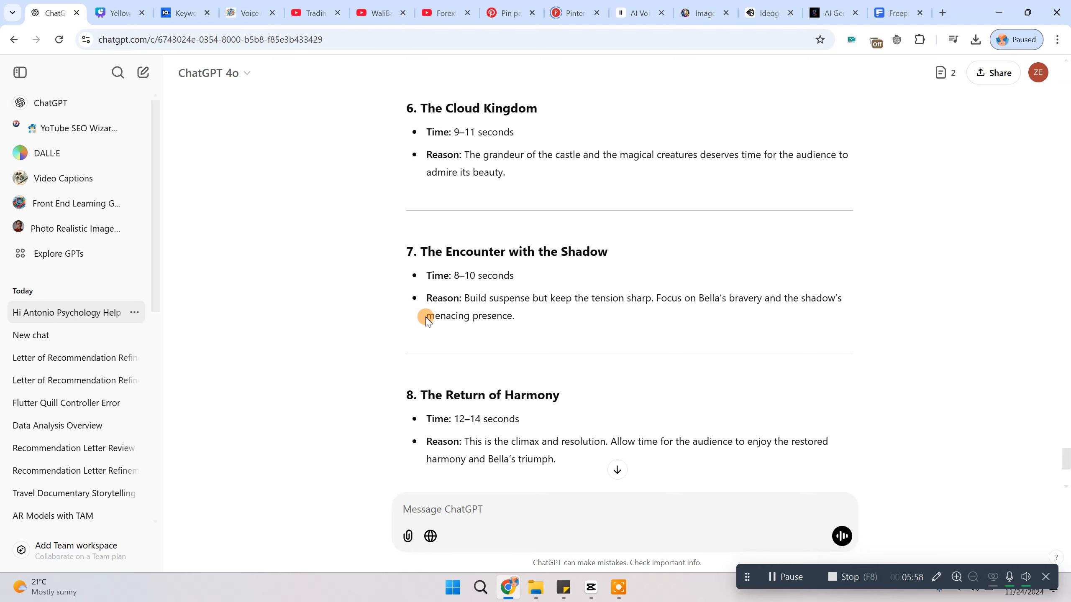
pyautogui.scroll(-3, 471, 364)
pyautogui.scroll(4, 471, 358)
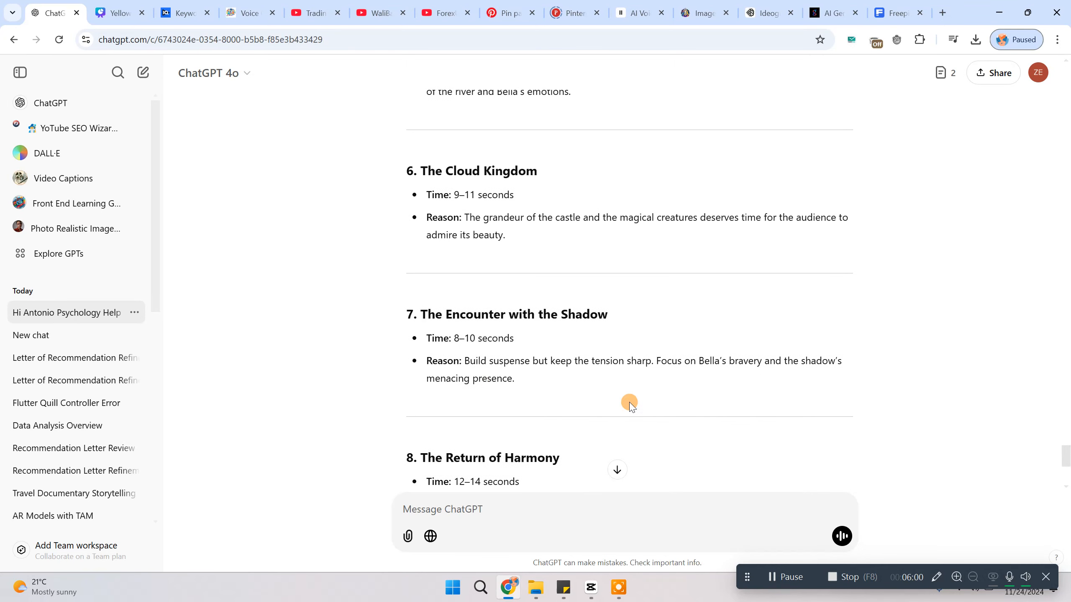
pyautogui.hotkey('alt', 'Tab')
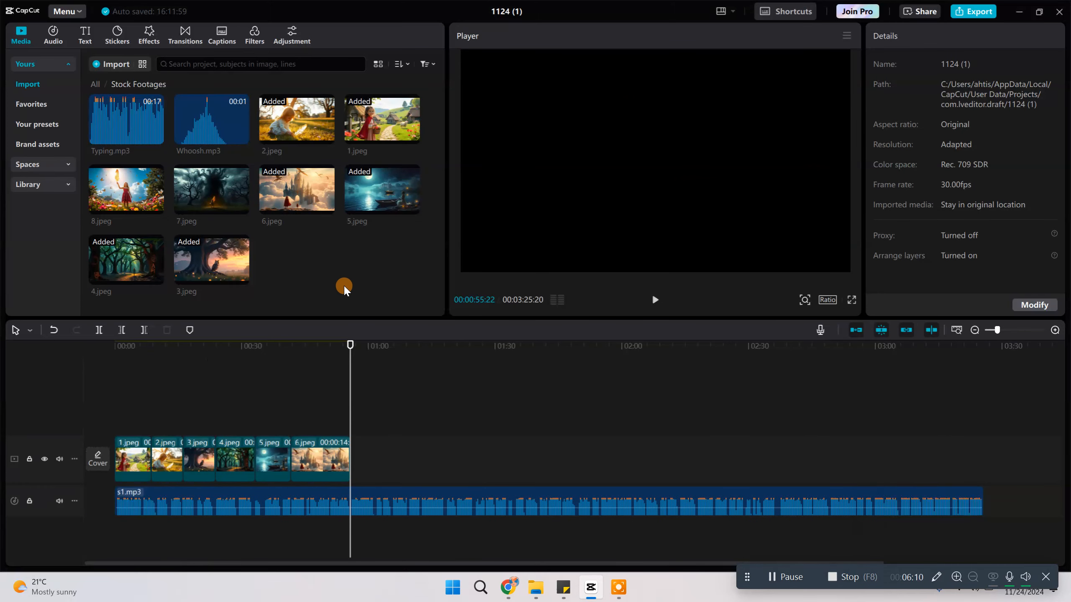
pyautogui.click(508, 587)
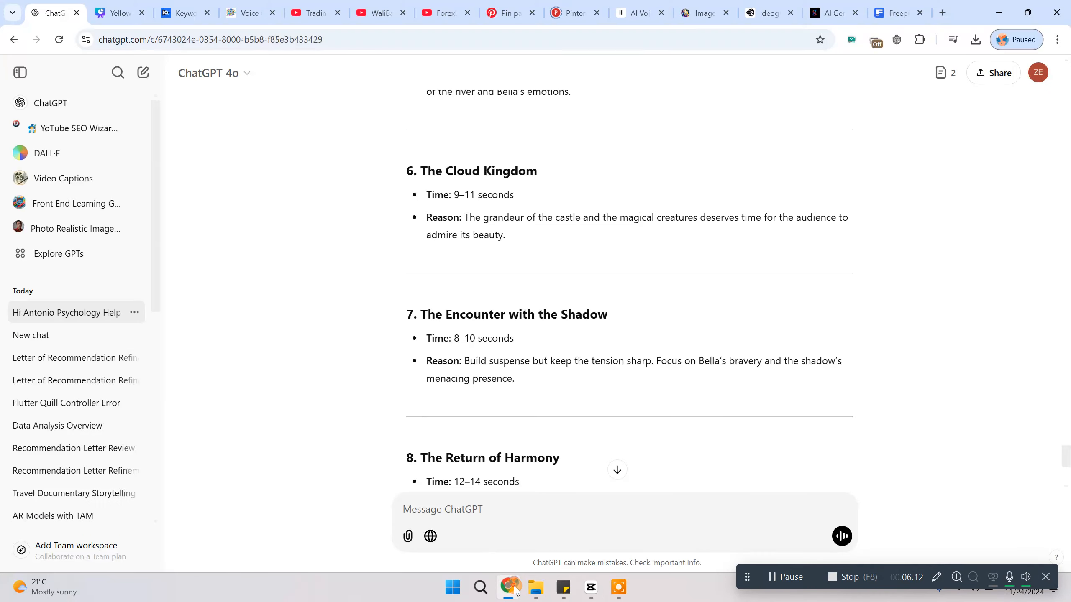
pyautogui.scroll(-1, 422, 398)
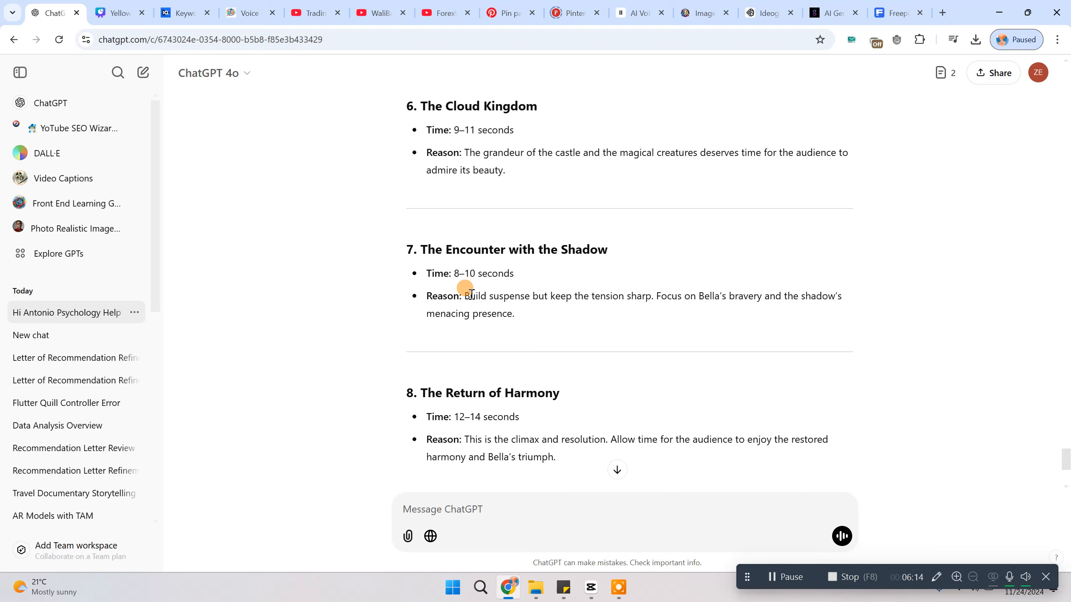
pyautogui.scroll(-1, 459, 283)
pyautogui.hotkey('alt', 'Tab')
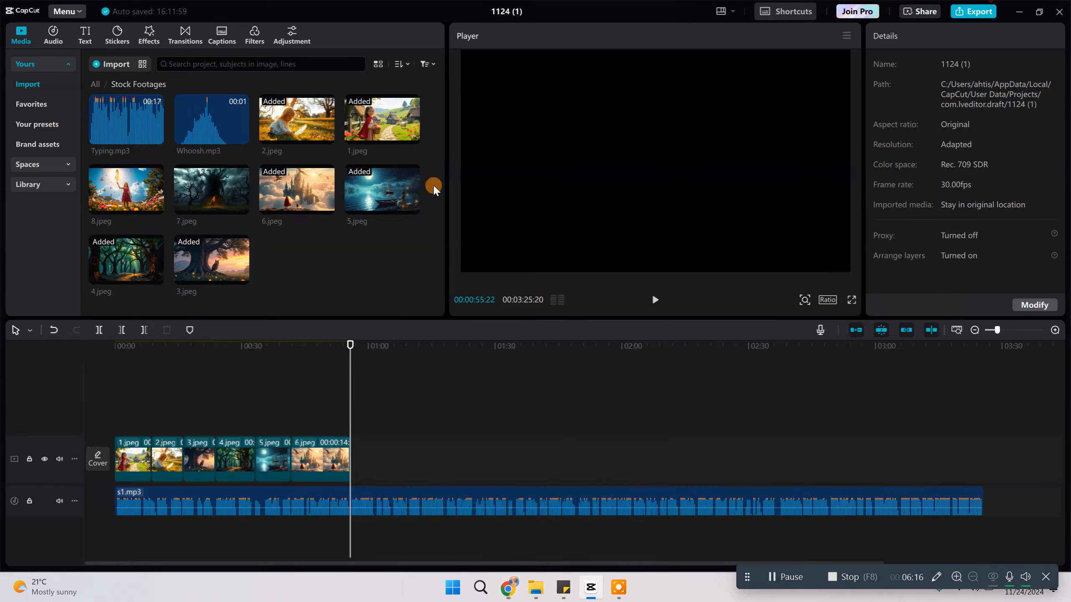
# Step: Place 7.jpeg after 6.jpeg and extend it to about 11 seconds, consulting the scene 7 timing in ChatGPT
pyautogui.moveTo(226, 187); pyautogui.dragTo(367, 458)
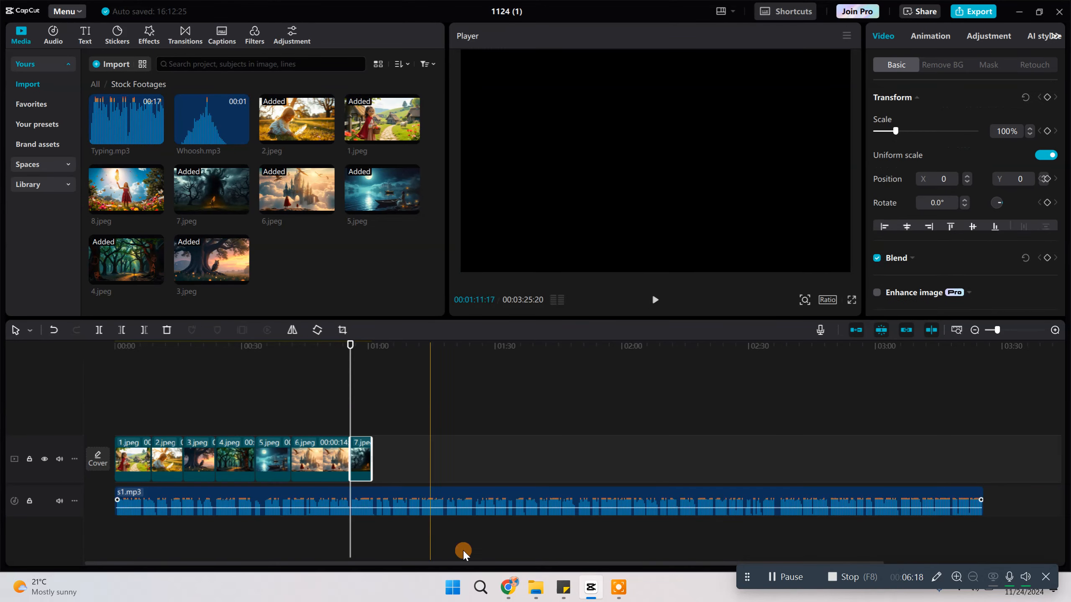
pyautogui.click(510, 590)
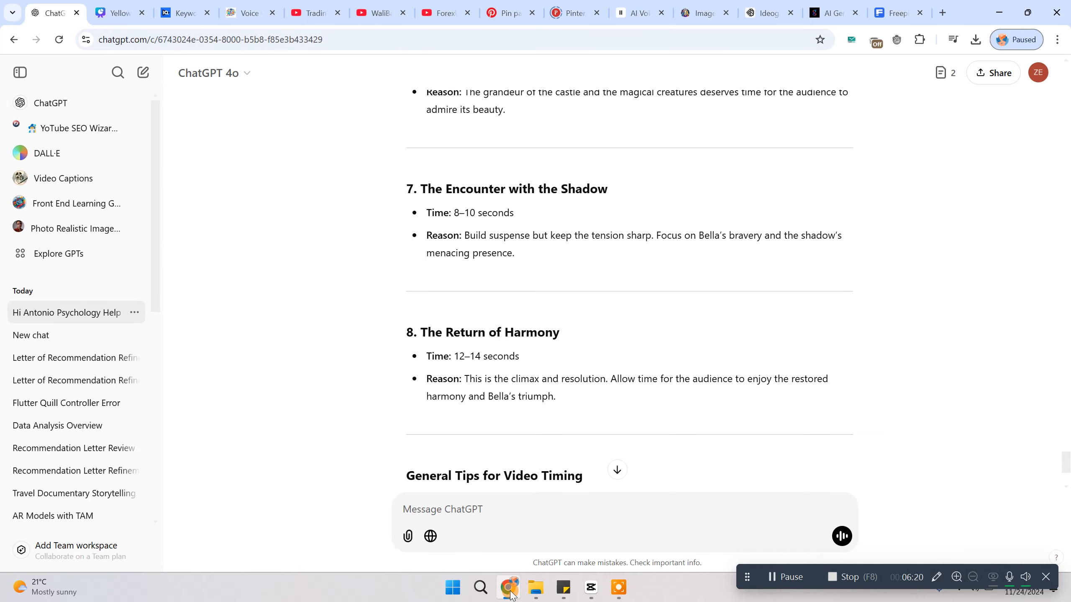
pyautogui.hotkey('alt', 'Tab')
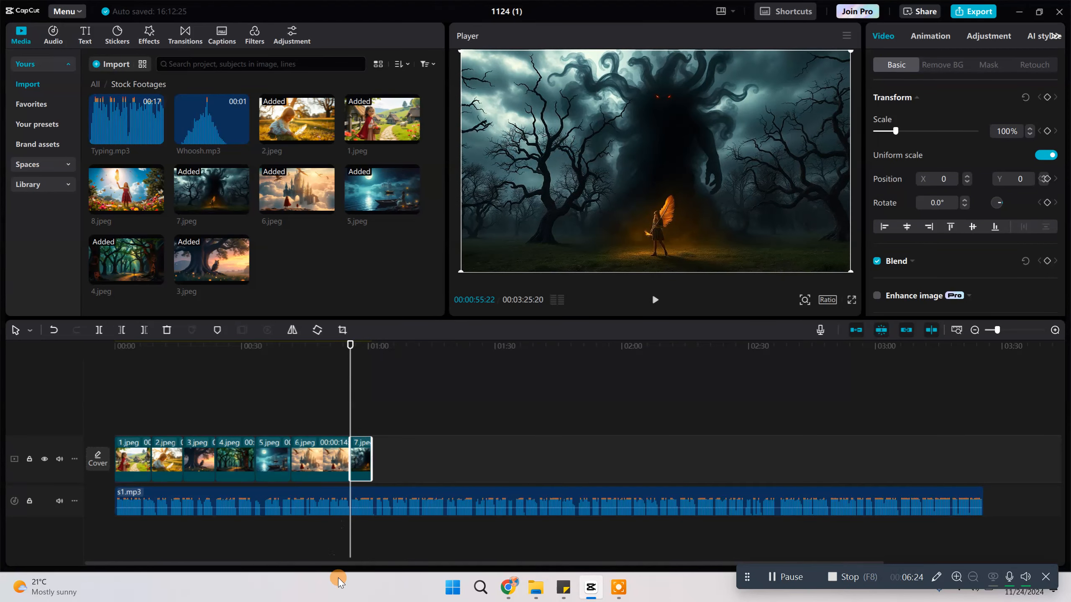
pyautogui.moveTo(372, 464); pyautogui.dragTo(402, 466)
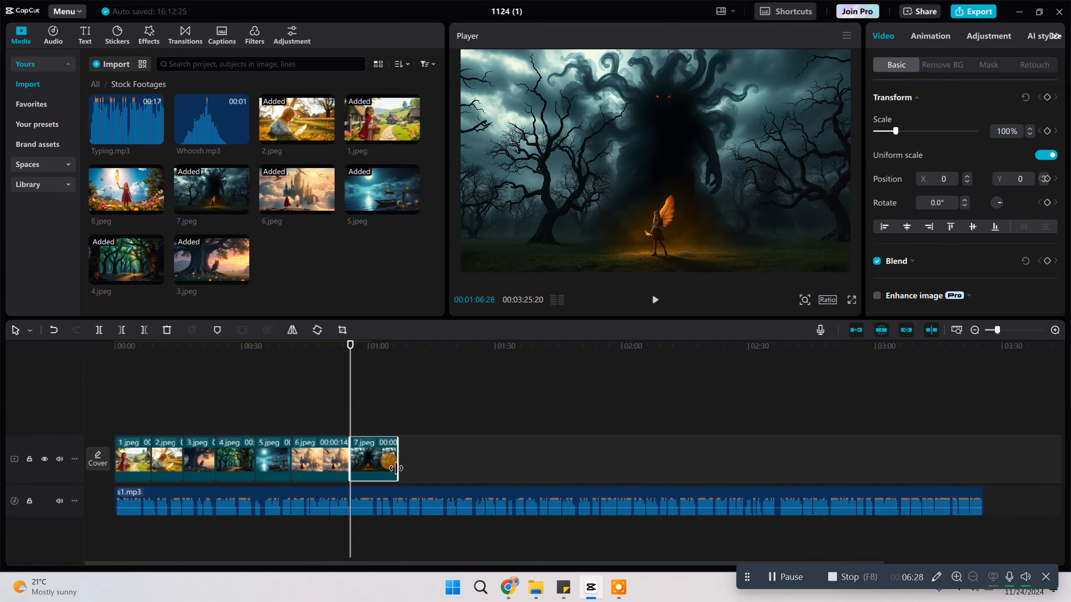
# Step: Place 8.jpeg after 7.jpeg on the timeline and extend it to about 10 seconds
pyautogui.moveTo(141, 192); pyautogui.dragTo(415, 423)
pyautogui.click(396, 371)
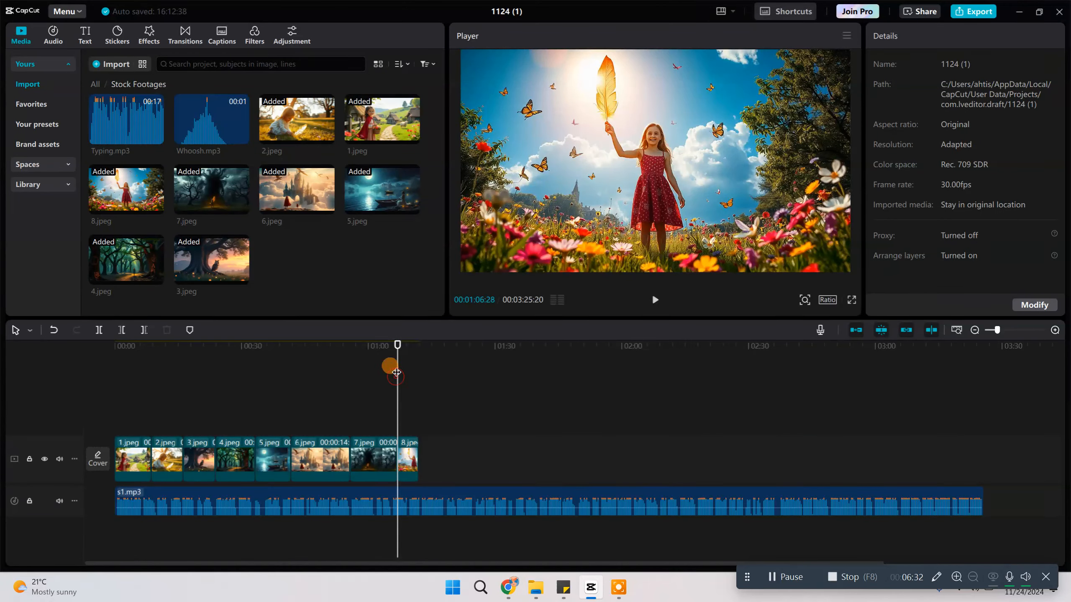
pyautogui.click(408, 459)
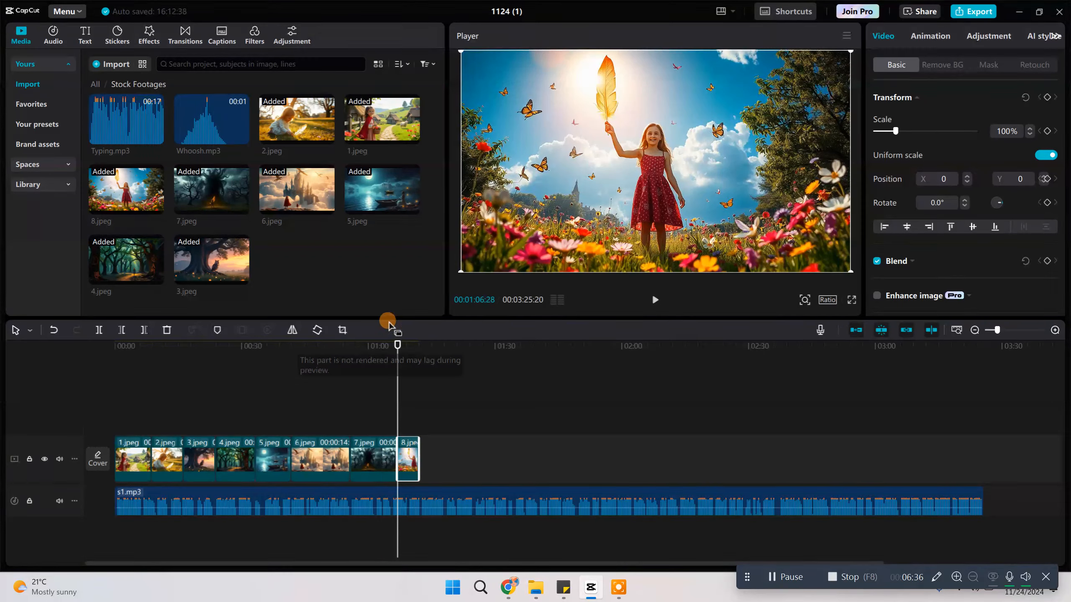
pyautogui.moveTo(420, 451); pyautogui.dragTo(443, 452)
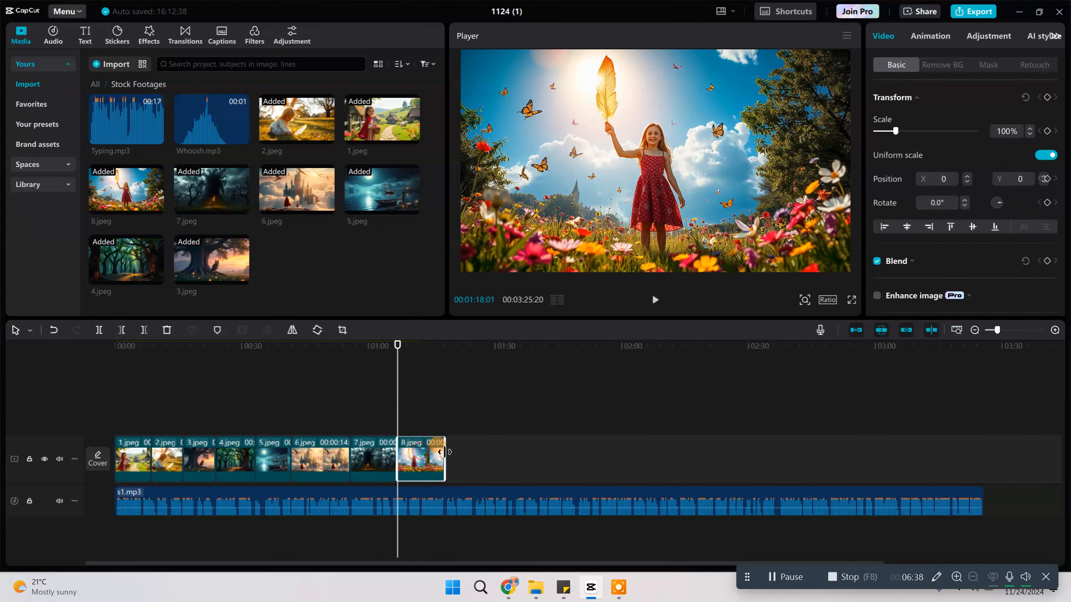
pyautogui.click(461, 455)
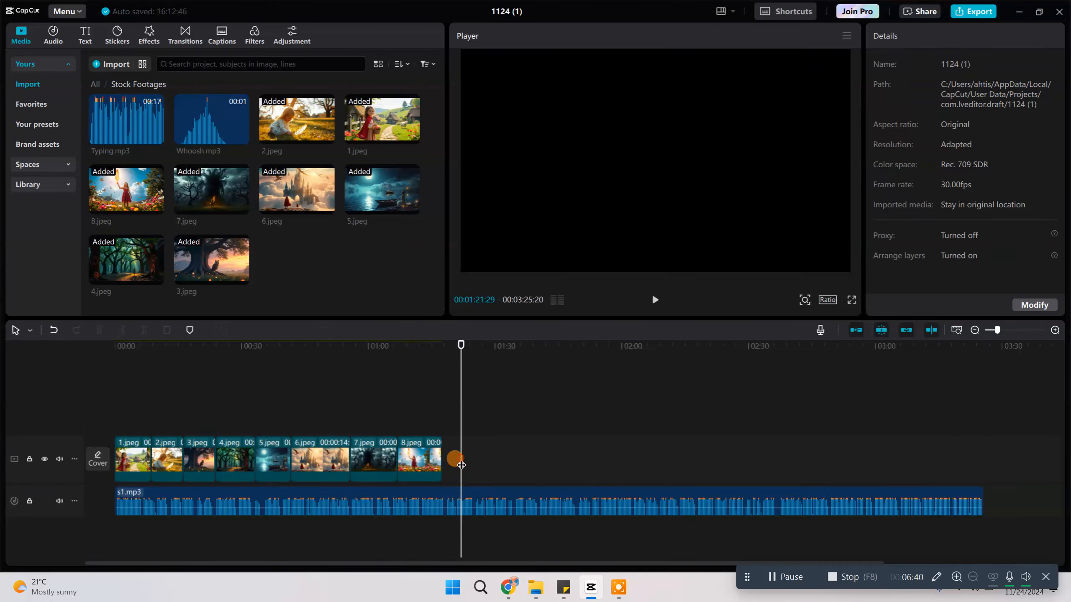
# Step: Lengthen the eight image clips to roughly 24 to 30 seconds each so they span the whole s1.mp3 voiceover
pyautogui.click(486, 462)
pyautogui.moveTo(927, 351); pyautogui.dragTo(992, 365)
pyautogui.moveTo(566, 448); pyautogui.dragTo(67, 445)
pyautogui.moveTo(439, 448); pyautogui.dragTo(1009, 459)
pyautogui.click(1008, 457)
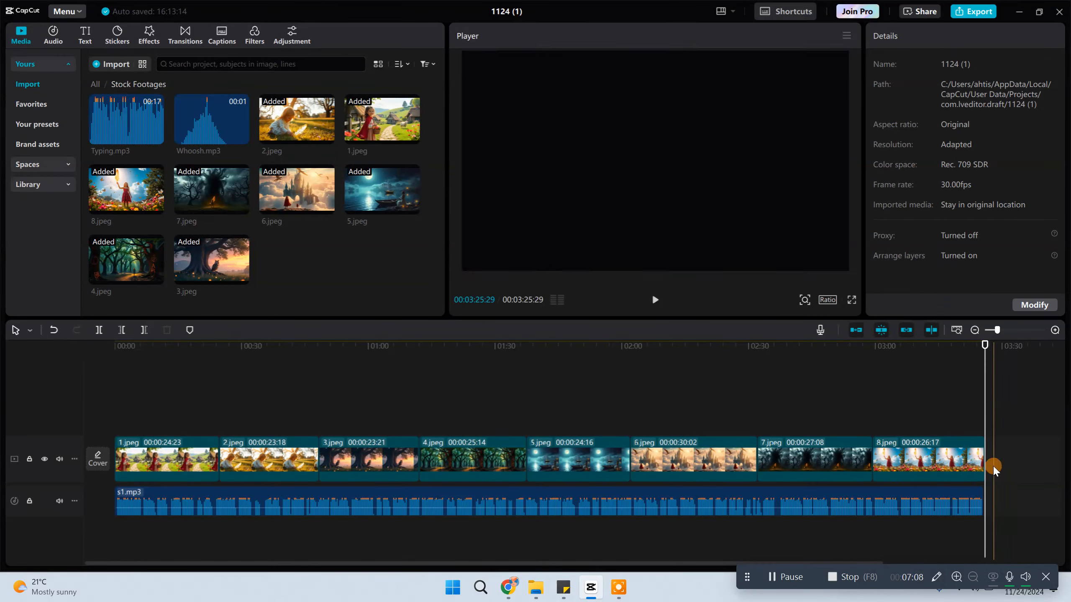
# Step: Play the first seconds of the lengthened timeline and return the playhead to the start
pyautogui.click(961, 457)
pyautogui.moveTo(667, 370); pyautogui.dragTo(15, 388)
pyautogui.press('space')
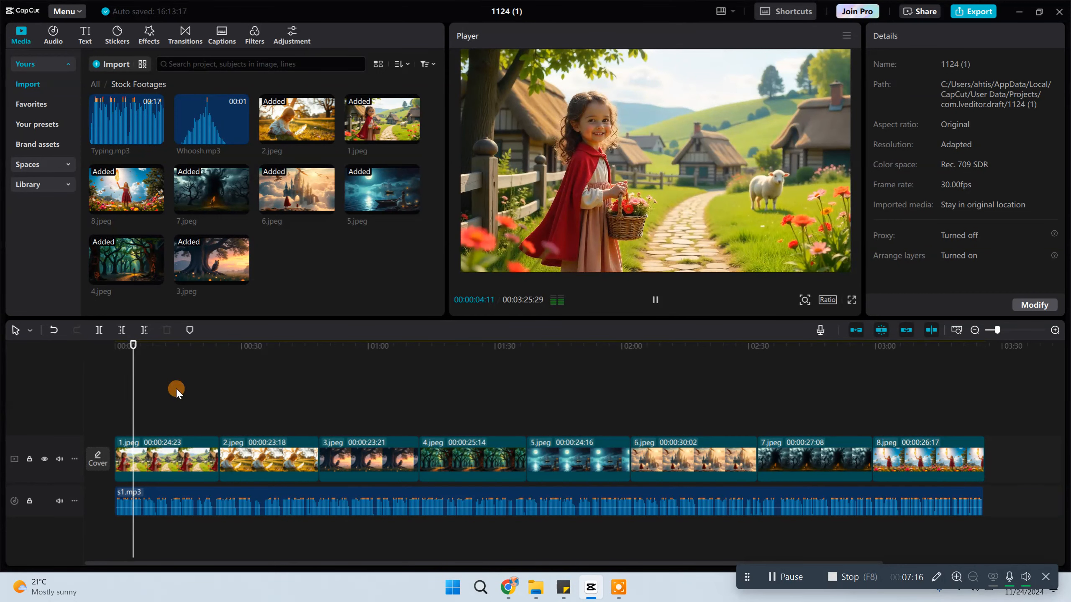
pyautogui.press('space')
pyautogui.click(102, 361)
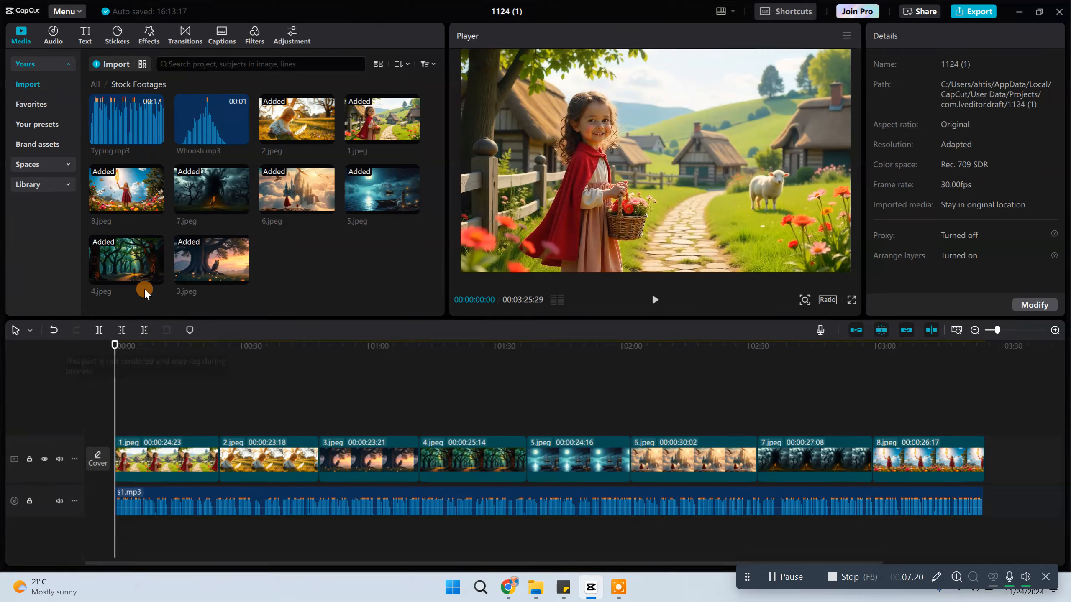
pyautogui.moveTo(194, 343); pyautogui.dragTo(94, 523)
# Step: Try the Zoom 1 combo animation on 1.jpeg and preview it from the start
pyautogui.click(146, 448)
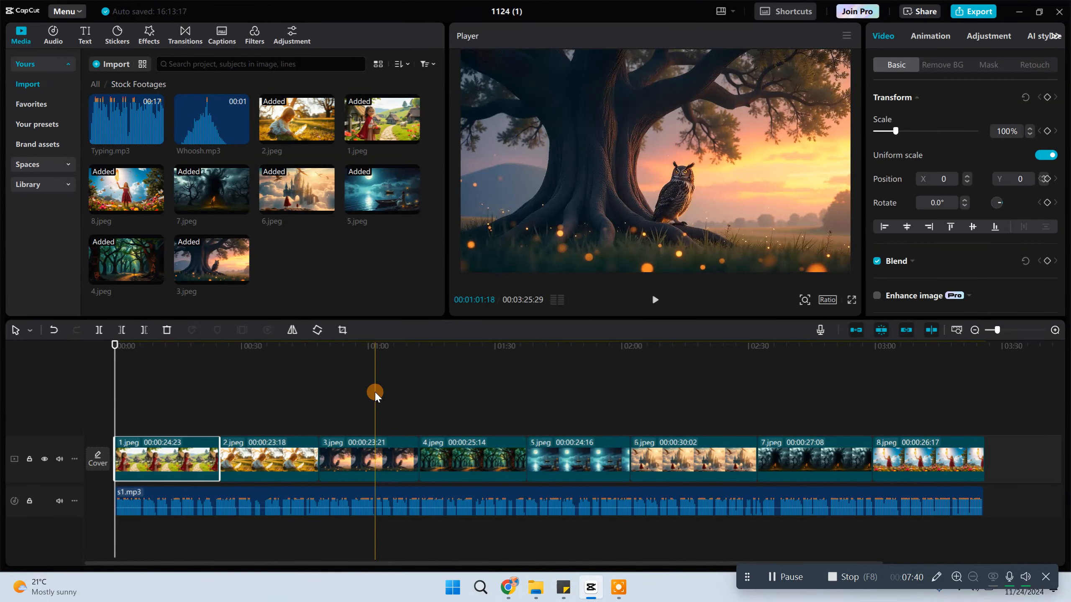
pyautogui.click(162, 415)
pyautogui.click(148, 455)
pyautogui.moveTo(163, 342); pyautogui.dragTo(75, 351)
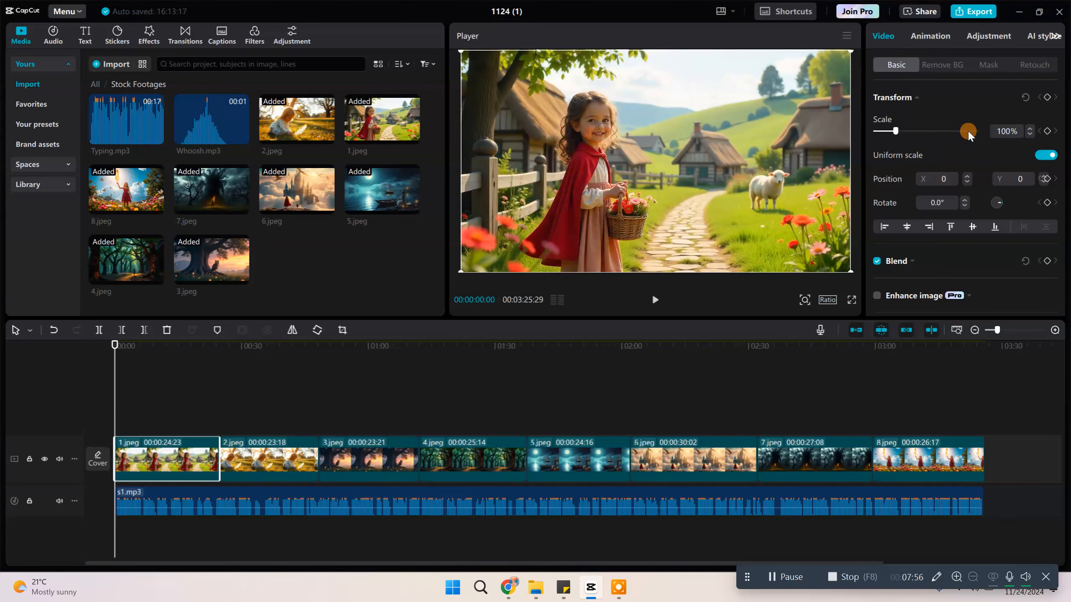
pyautogui.click(919, 42)
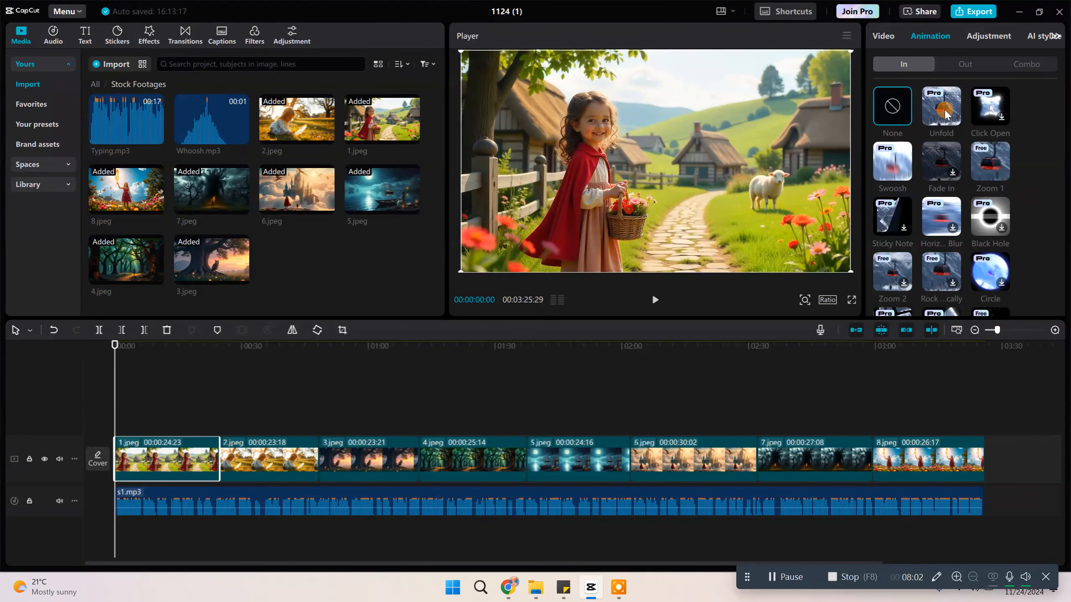
pyautogui.click(962, 66)
pyautogui.click(1024, 66)
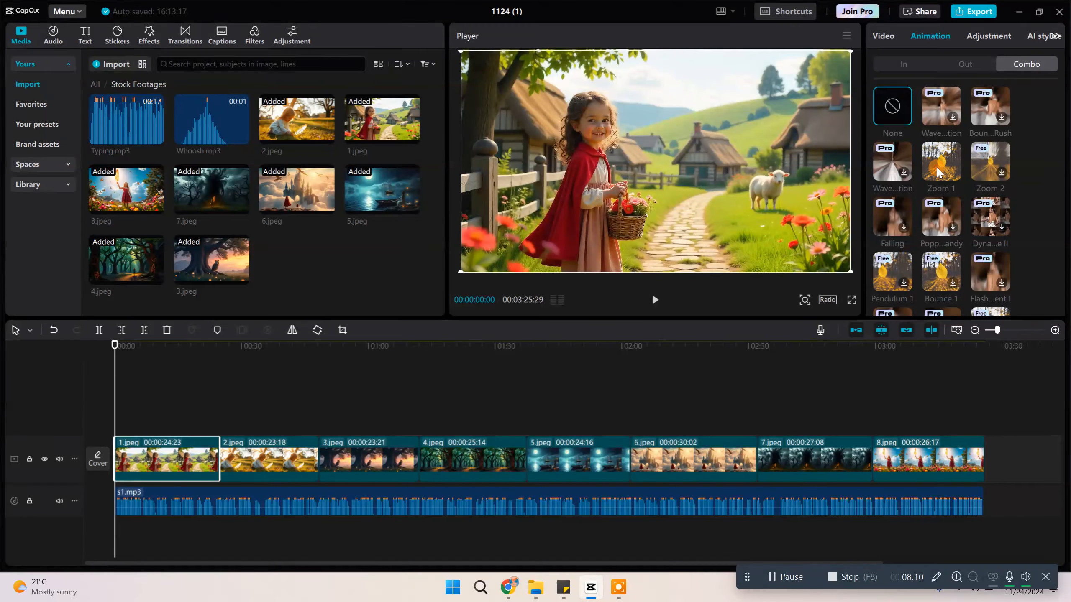
pyautogui.click(937, 168)
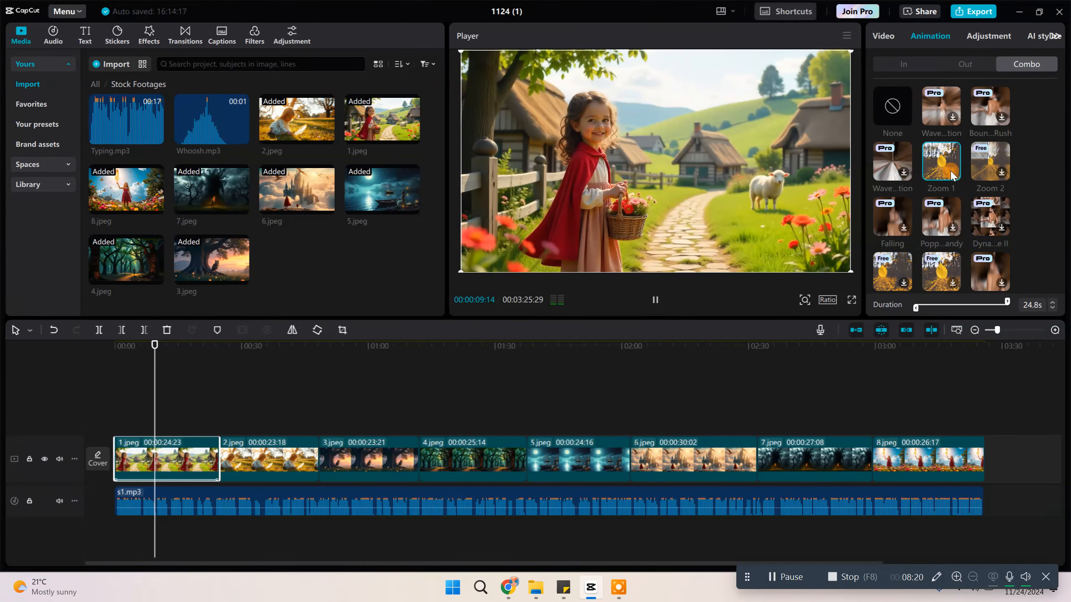
pyautogui.moveTo(154, 356); pyautogui.dragTo(76, 363)
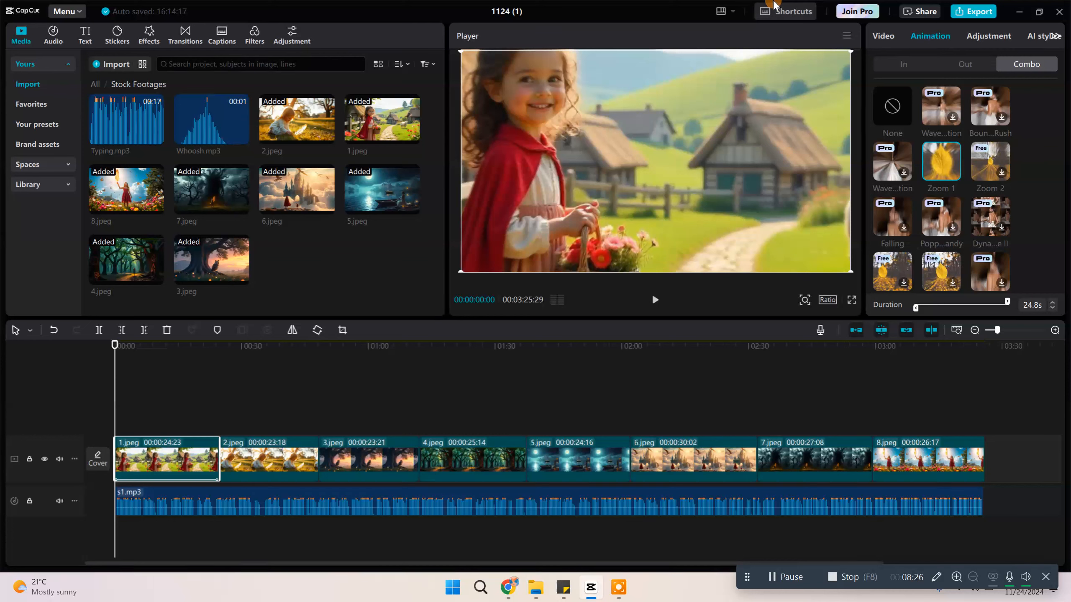
pyautogui.press('space')
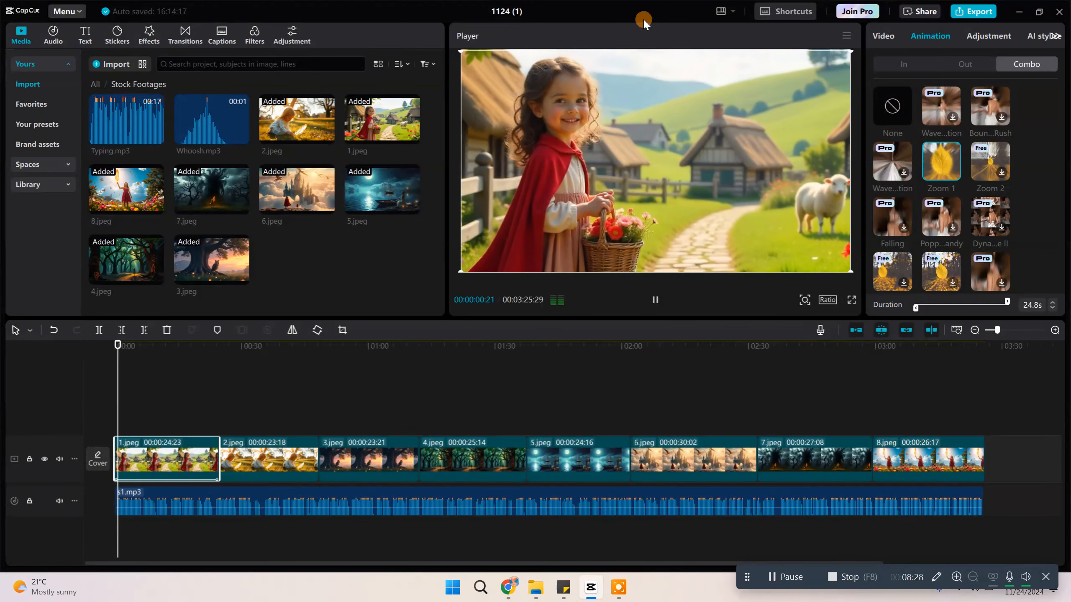
pyautogui.press('space')
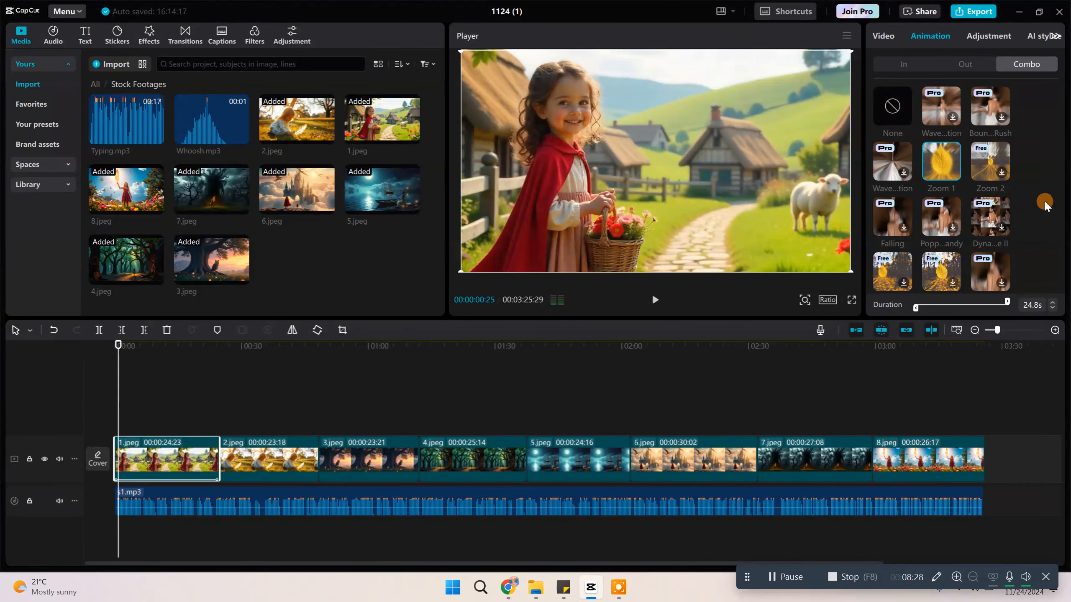
# Step: Try a Pro combo animation and Zoom 2 on 1.jpeg, and set its combo animation back to None
pyautogui.click(895, 180)
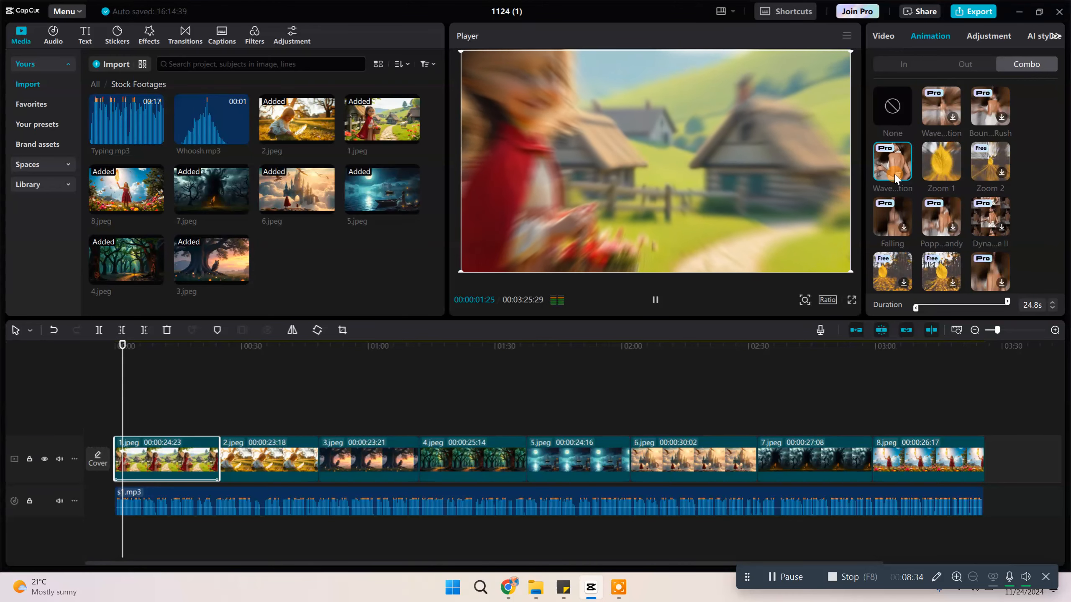
pyautogui.click(1001, 177)
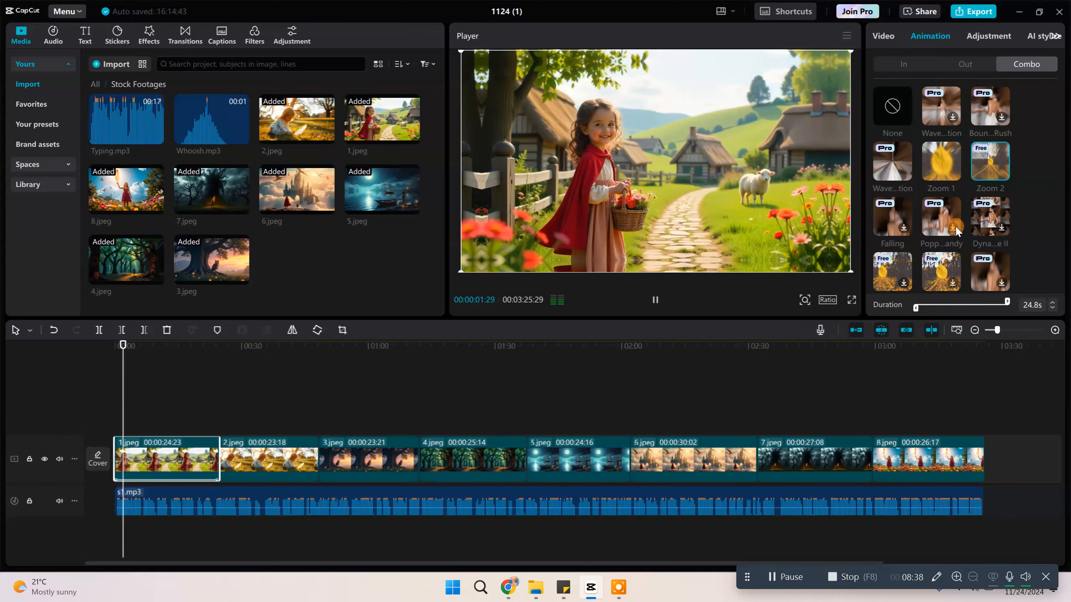
pyautogui.click(987, 173)
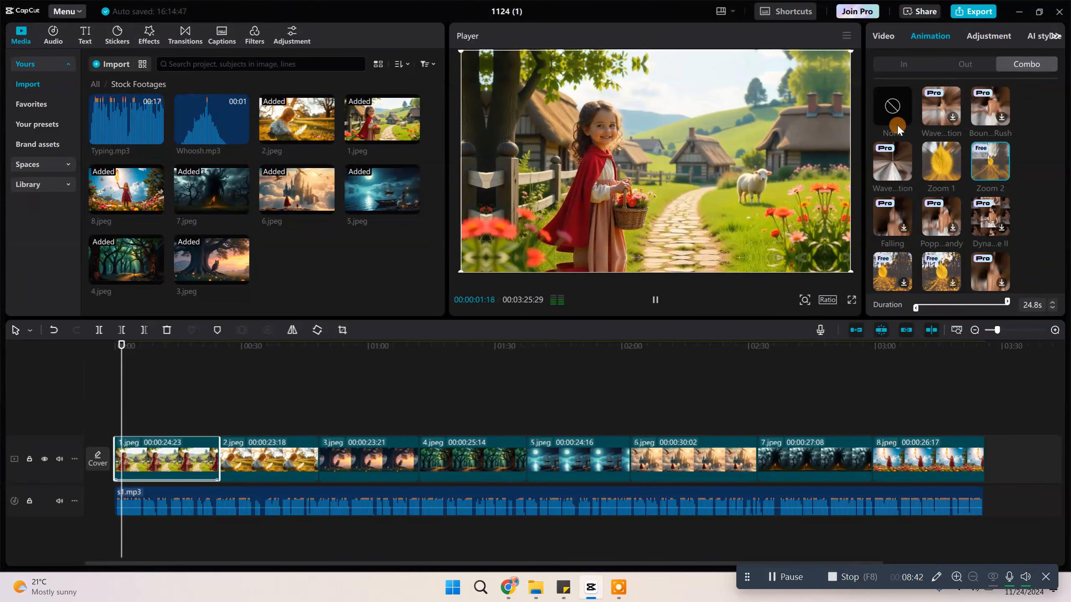
pyautogui.click(896, 121)
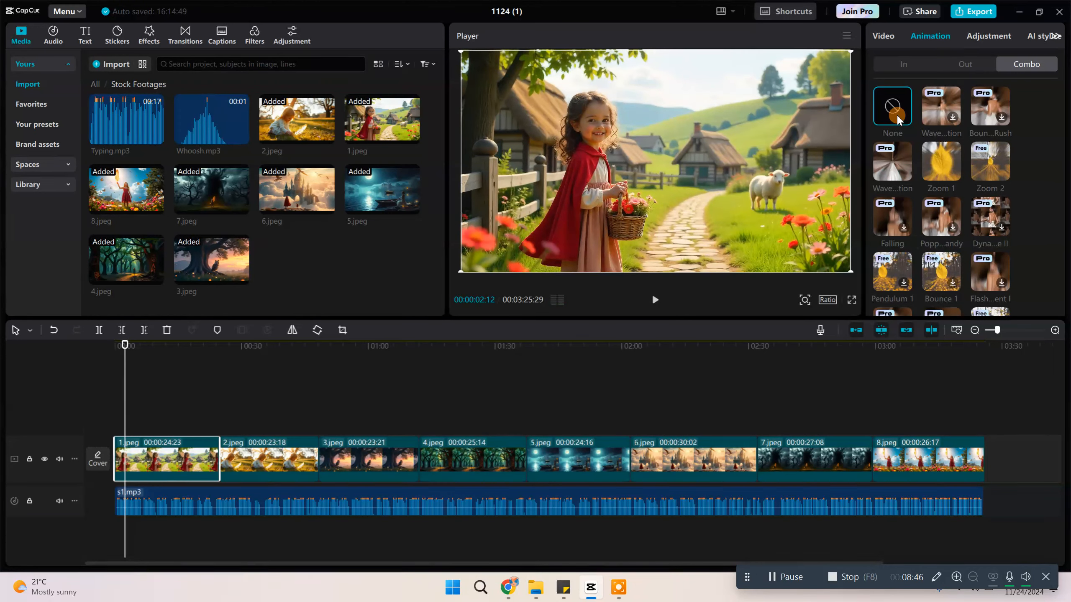
# Step: Keyframe the scale of 1.jpeg from 100% at the clip's start to 130% at its end
pyautogui.click(881, 39)
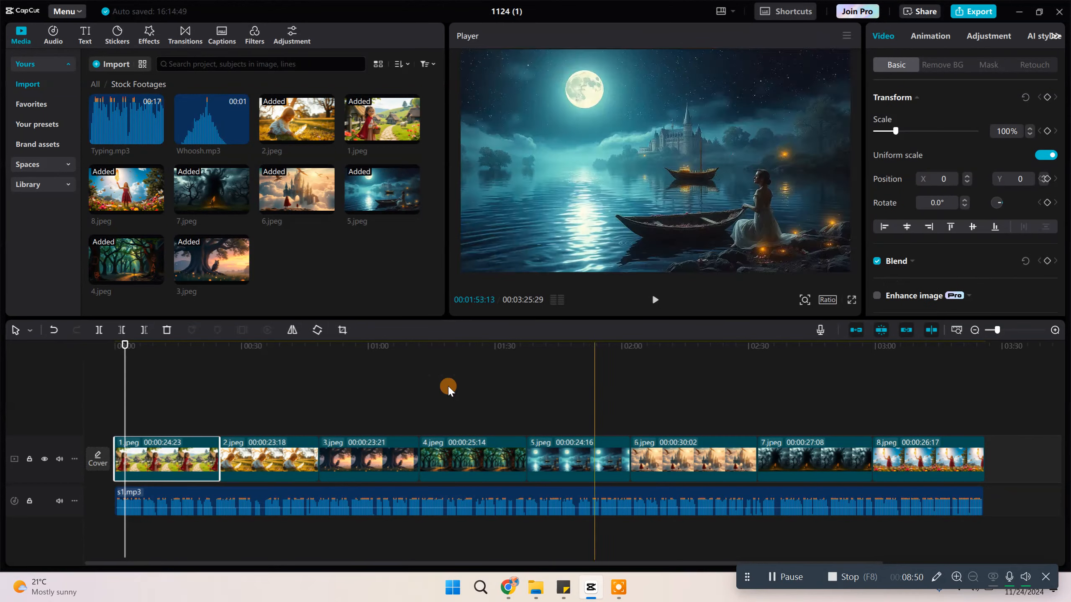
pyautogui.moveTo(122, 353); pyautogui.dragTo(101, 366)
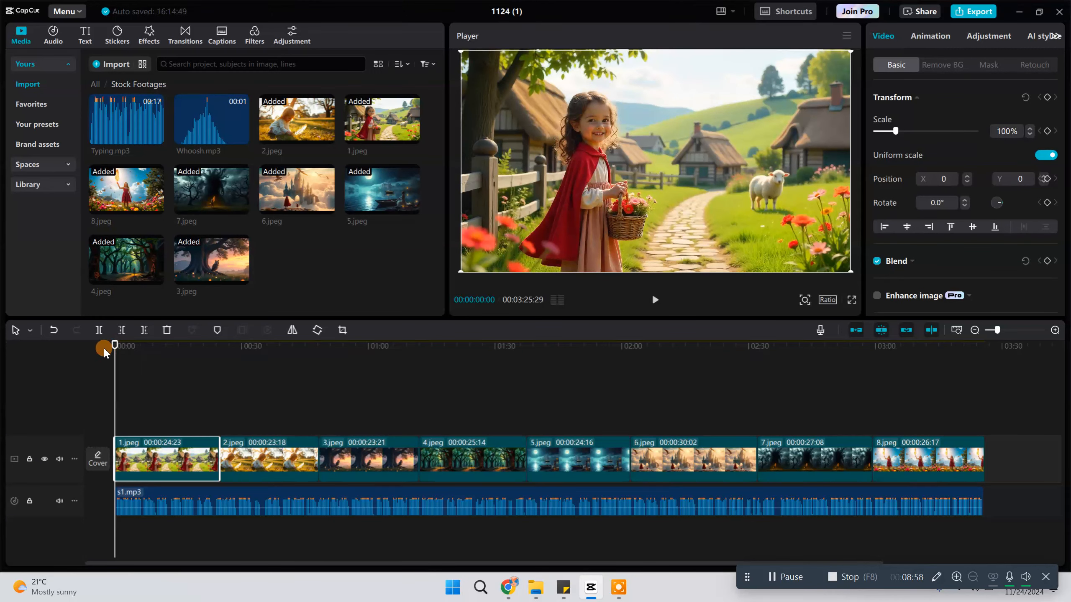
pyautogui.moveTo(116, 349)
pyautogui.mouseDown()
pyautogui.moveTo(147, 354)
pyautogui.moveTo(98, 346)
pyautogui.moveTo(114, 346)
pyautogui.mouseUp()
pyautogui.moveTo(115, 358); pyautogui.dragTo(219, 349)
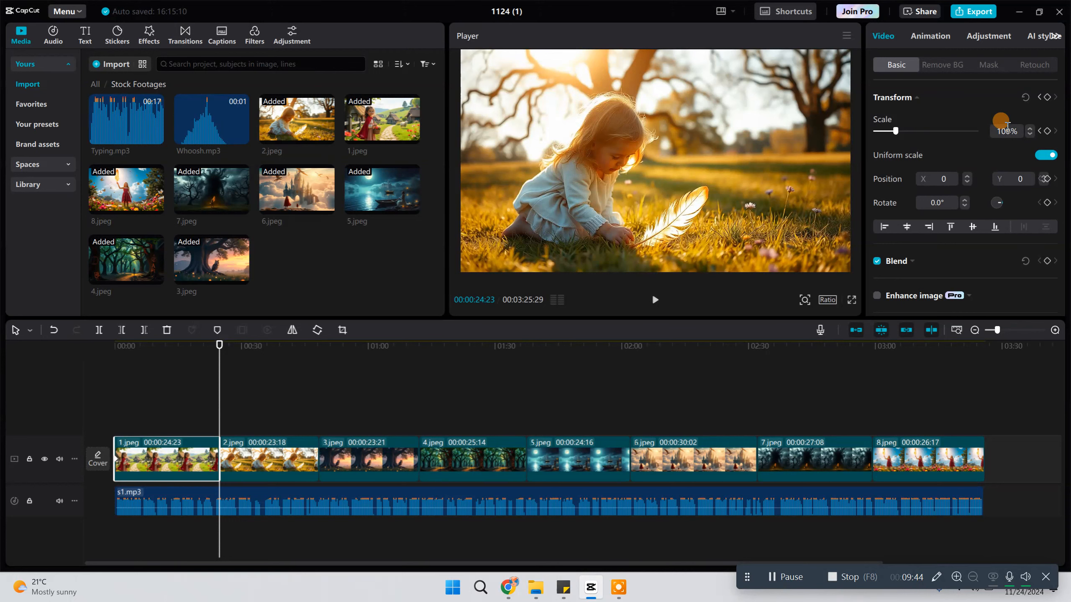
pyautogui.moveTo(1012, 130); pyautogui.dragTo(999, 131)
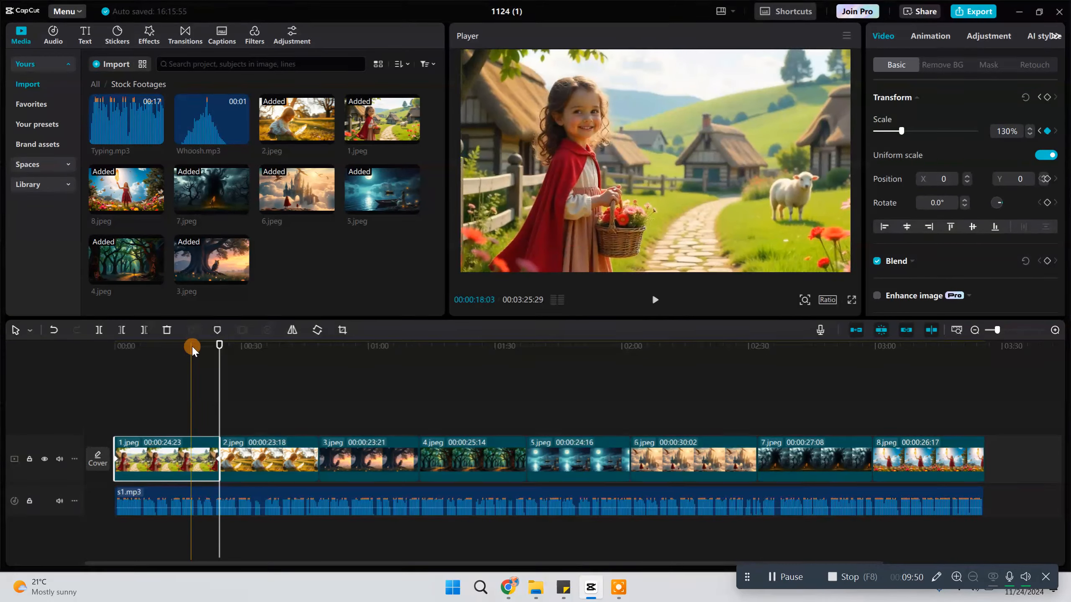
# Step: Play 1.jpeg from its start to check the zoom-in movement
pyautogui.click(187, 347)
pyautogui.moveTo(178, 357); pyautogui.dragTo(115, 362)
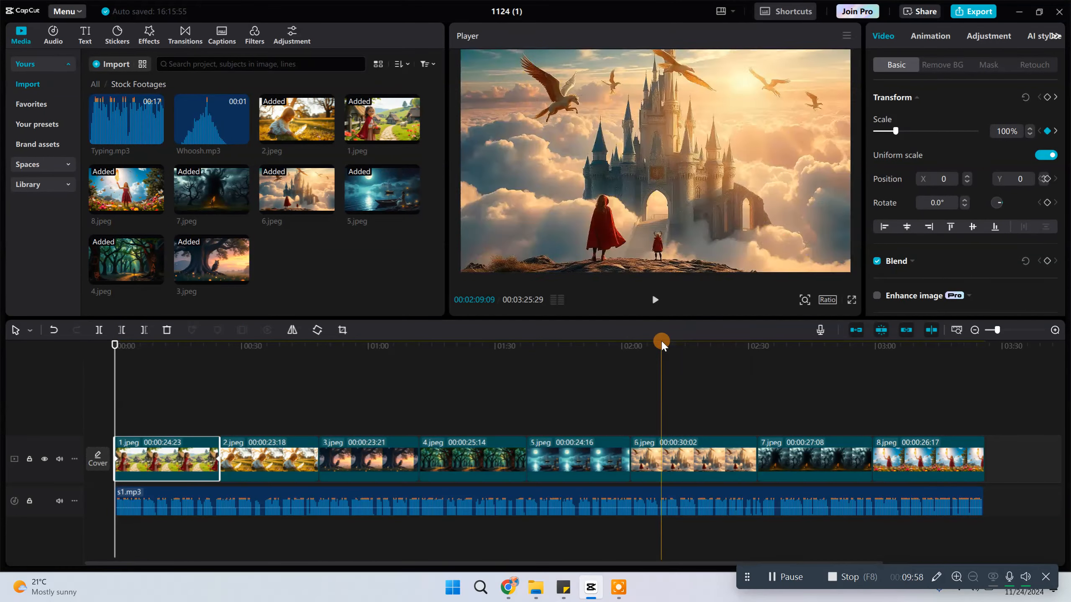
pyautogui.press('space')
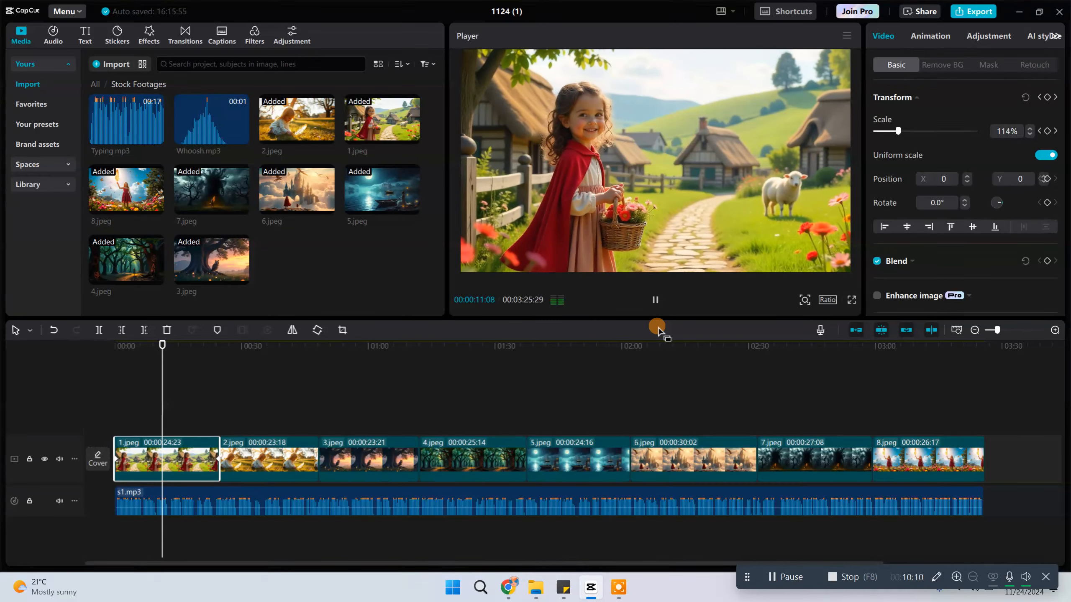
pyautogui.press('space')
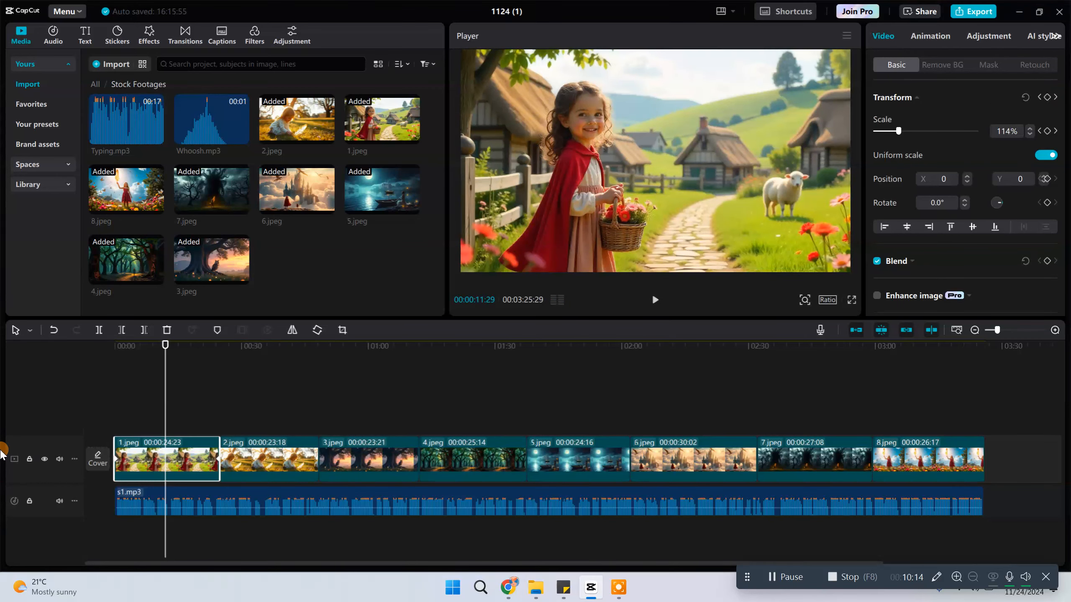
# Step: Keyframe the scale of 2.jpeg from 130% at the clip's start to 100% at its end
pyautogui.moveTo(165, 354); pyautogui.dragTo(219, 375)
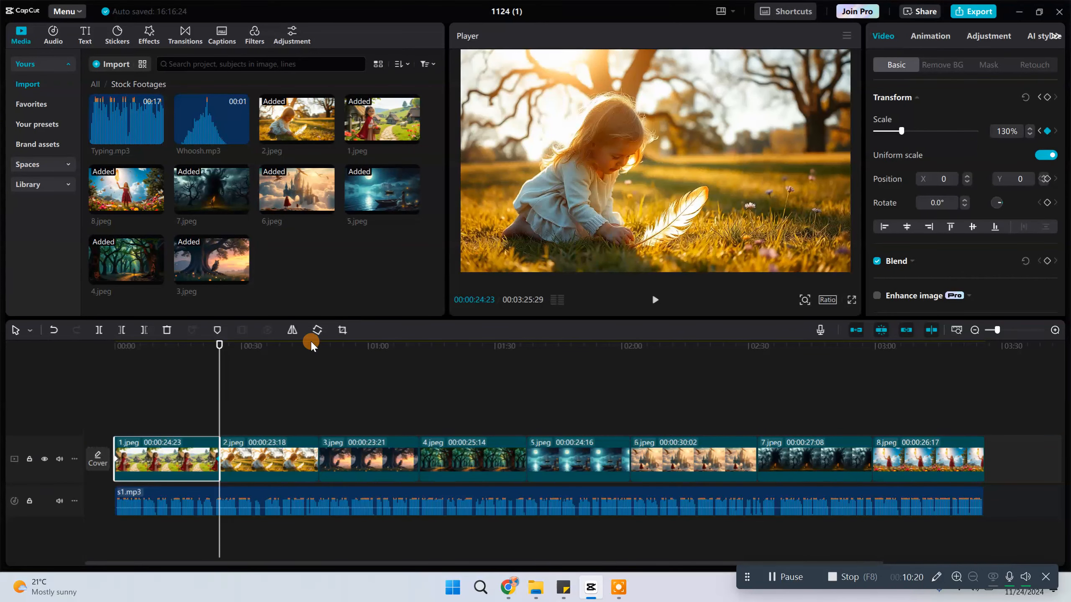
pyautogui.moveTo(218, 349); pyautogui.dragTo(219, 377)
pyautogui.click(255, 470)
pyautogui.moveTo(219, 368)
pyautogui.mouseDown()
pyautogui.moveTo(110, 378)
pyautogui.moveTo(218, 378)
pyautogui.mouseUp()
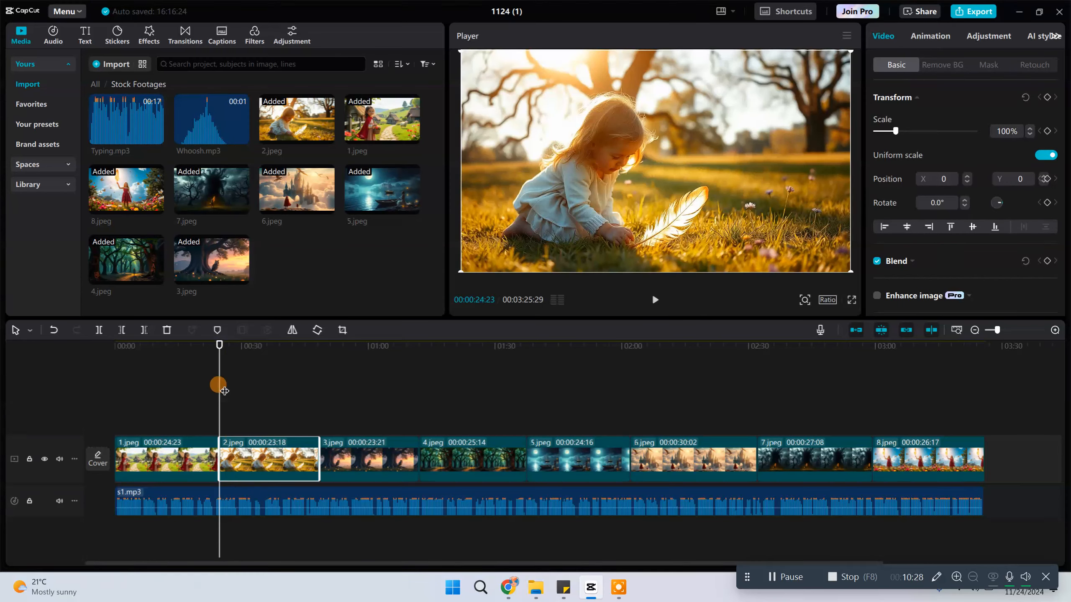
pyautogui.click(1047, 131)
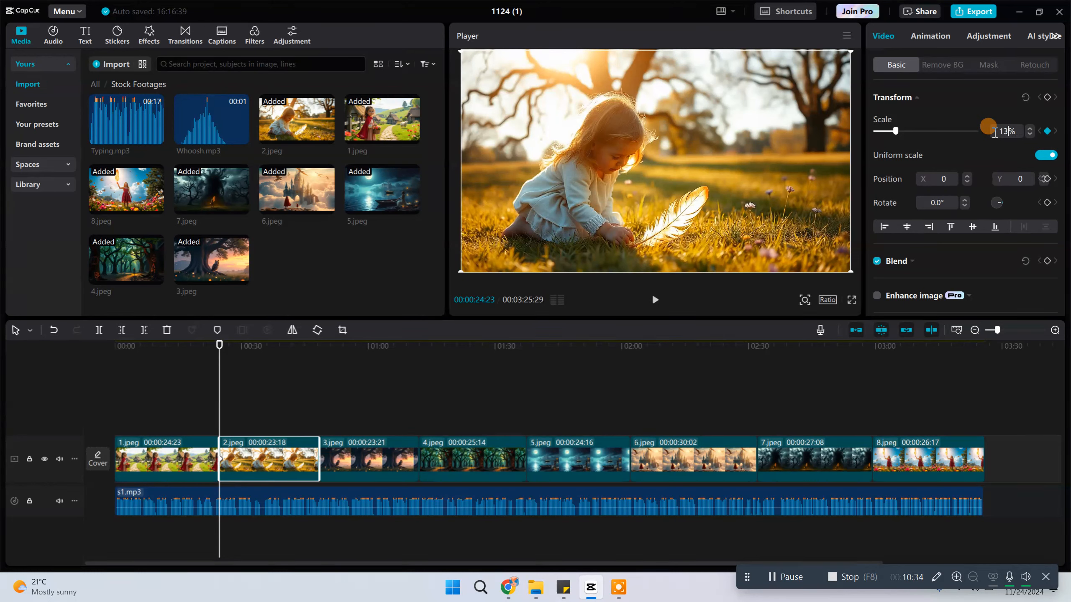
pyautogui.press('Return')
pyautogui.moveTo(219, 346); pyautogui.dragTo(319, 355)
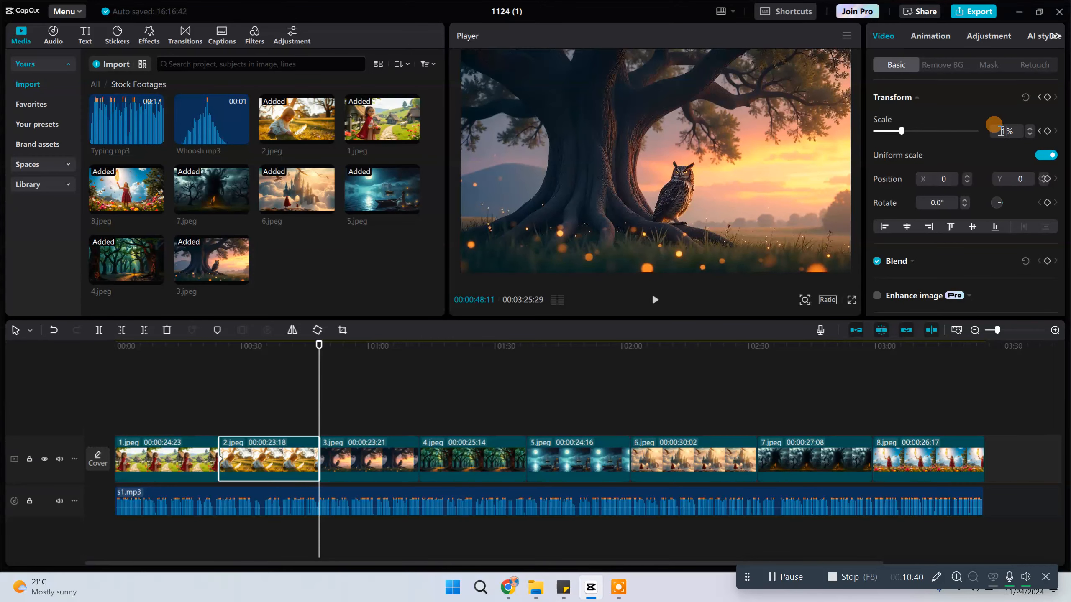
# Step: Play 2.jpeg from its start to check the zoom-out movement
pyautogui.moveTo(319, 346); pyautogui.dragTo(222, 414)
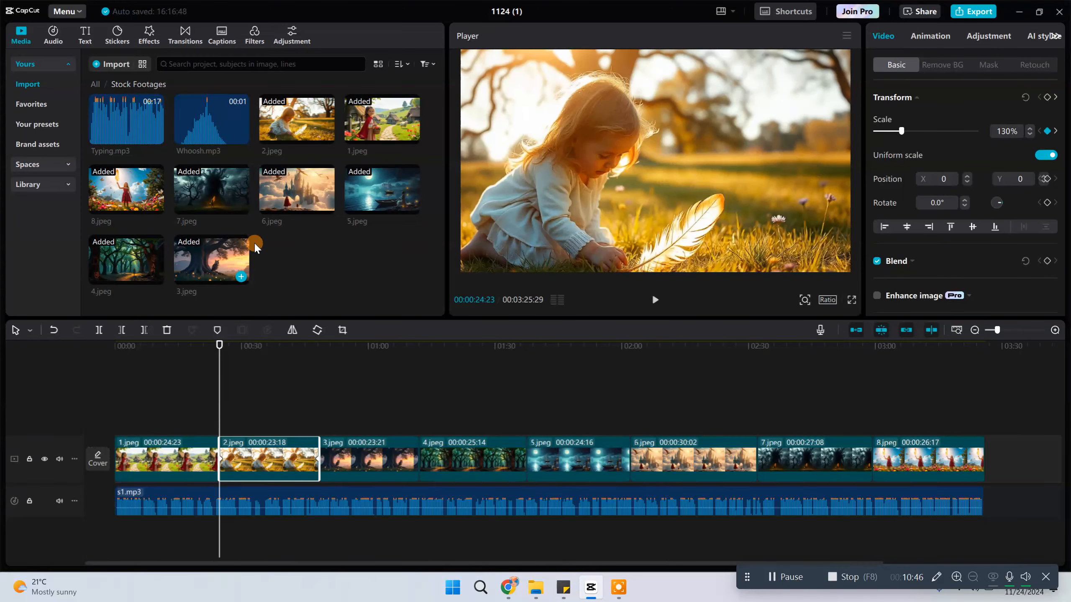
pyautogui.press('space')
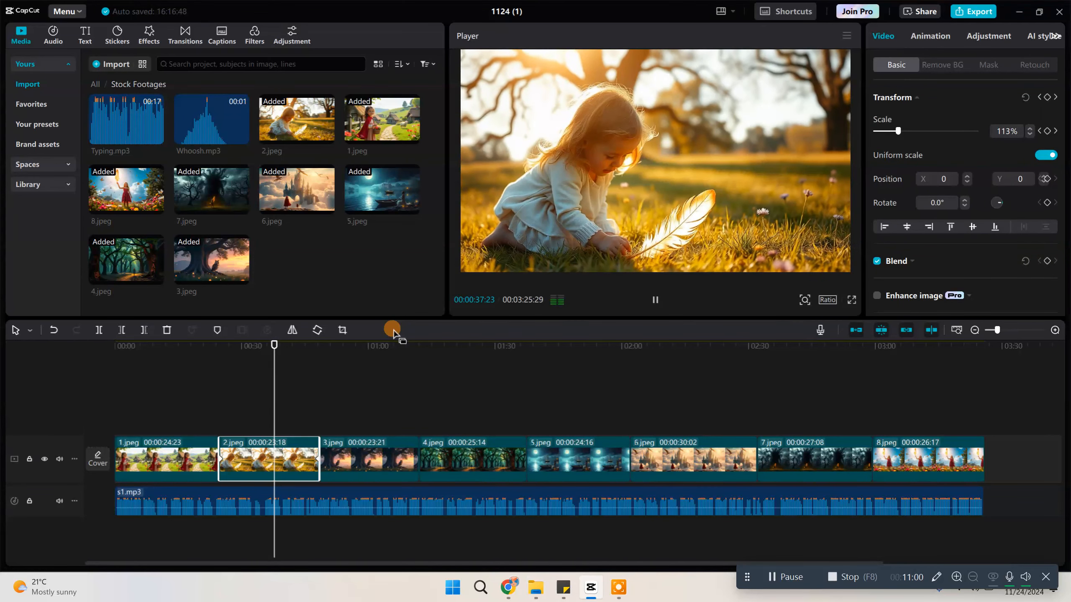
pyautogui.press('space')
pyautogui.moveTo(319, 340); pyautogui.dragTo(323, 386)
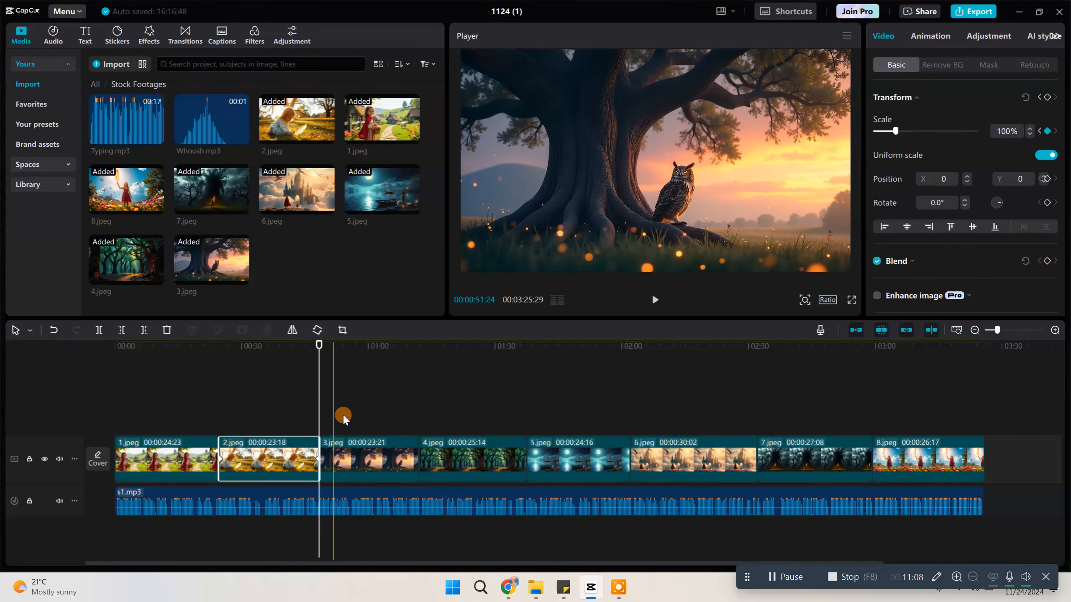
pyautogui.click(361, 467)
pyautogui.click(196, 448)
pyautogui.click(213, 389)
# Step: Copy the attributes of 1.jpeg, including its zoom-in scale keyframes
pyautogui.moveTo(213, 348); pyautogui.dragTo(157, 352)
pyautogui.click(176, 440)
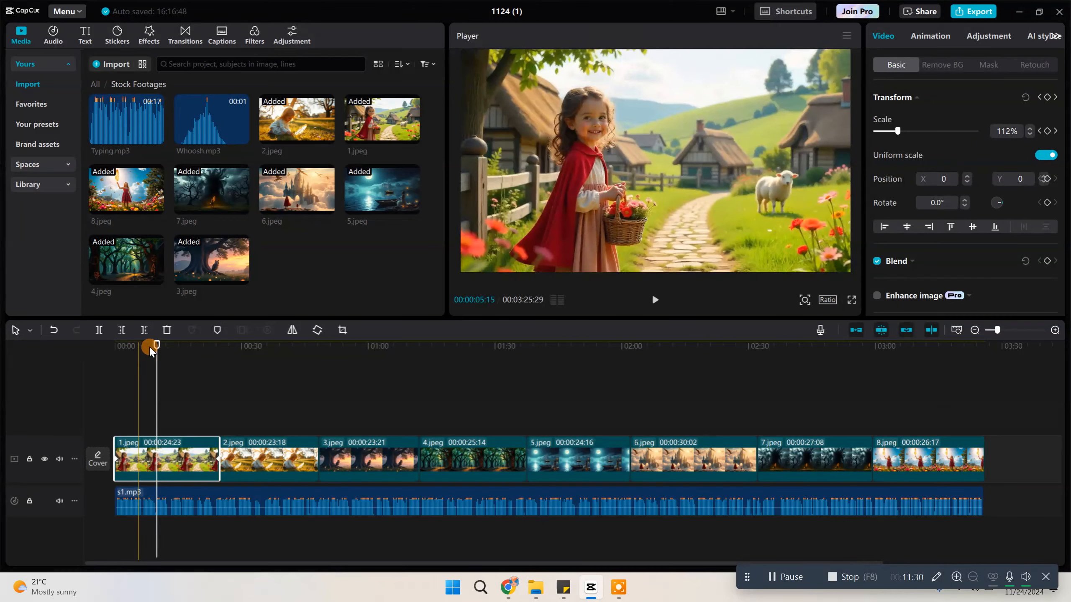
pyautogui.moveTo(155, 357); pyautogui.dragTo(108, 371)
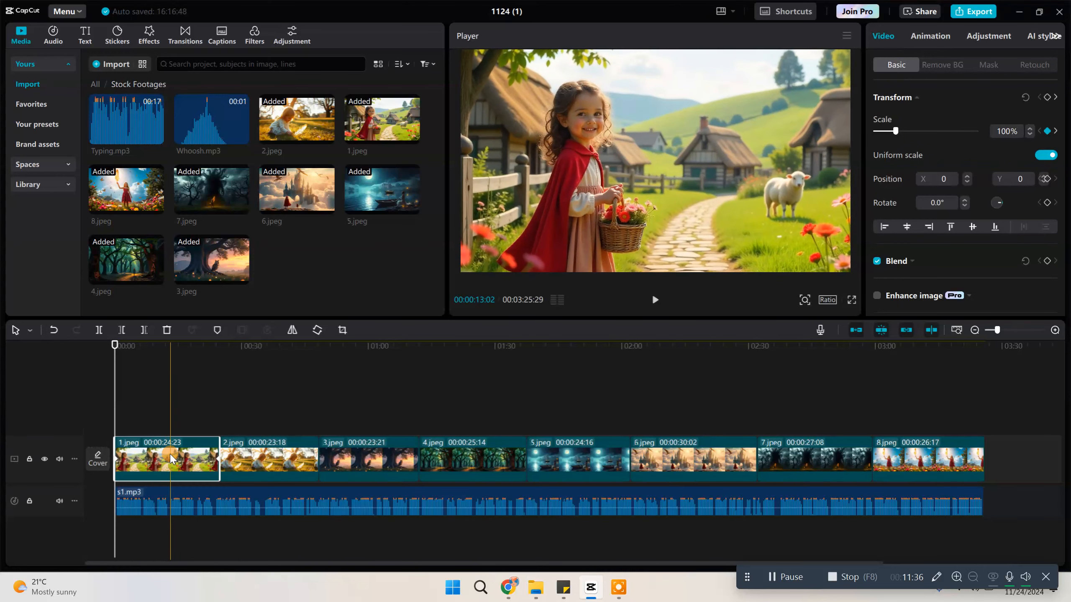
pyautogui.rightClick(177, 444)
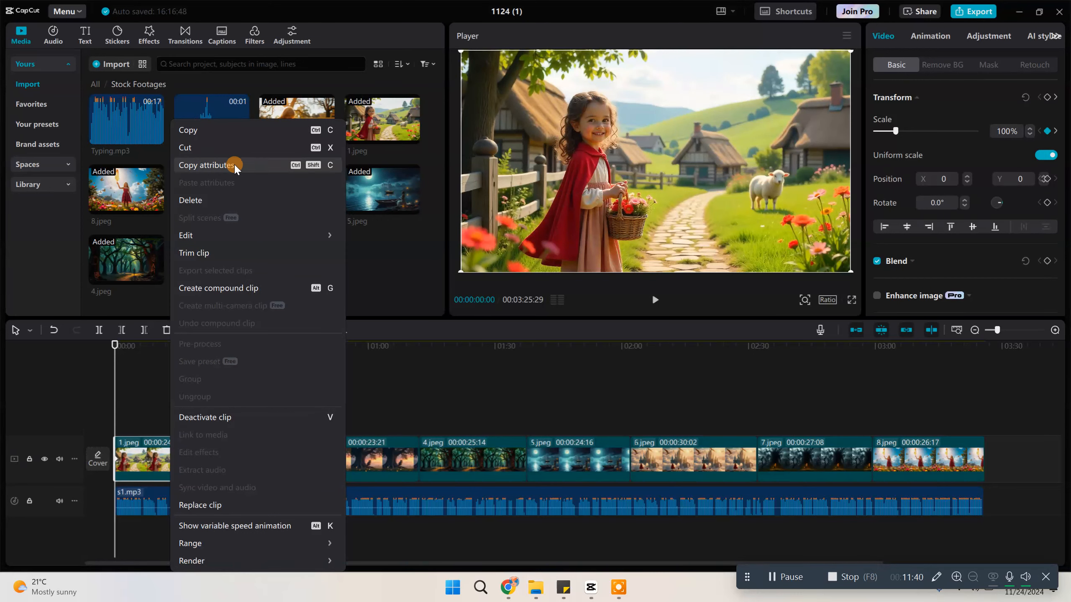
pyautogui.click(208, 165)
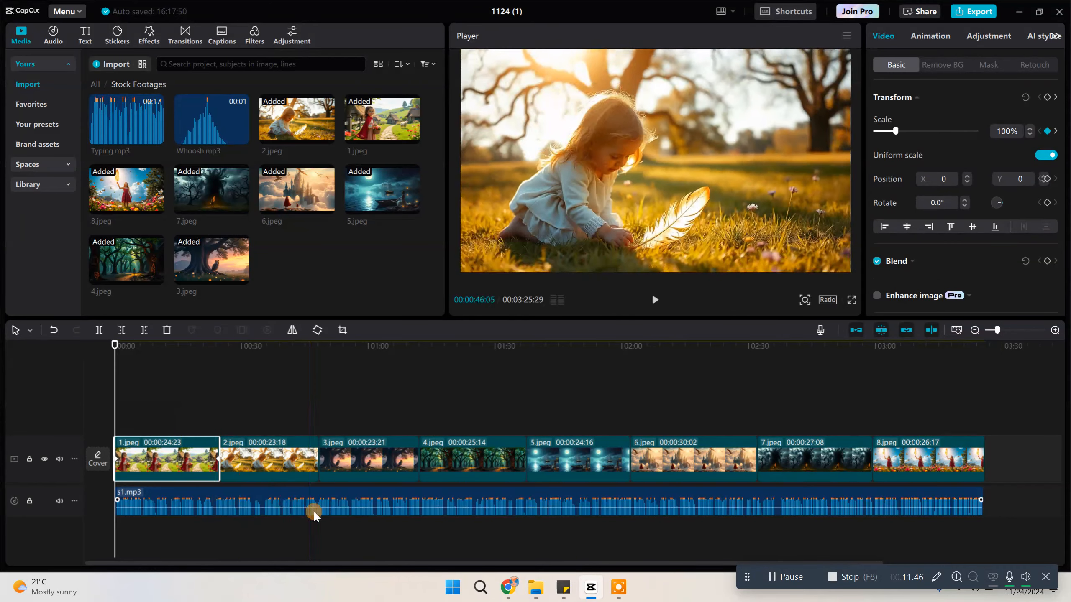
pyautogui.click(351, 471)
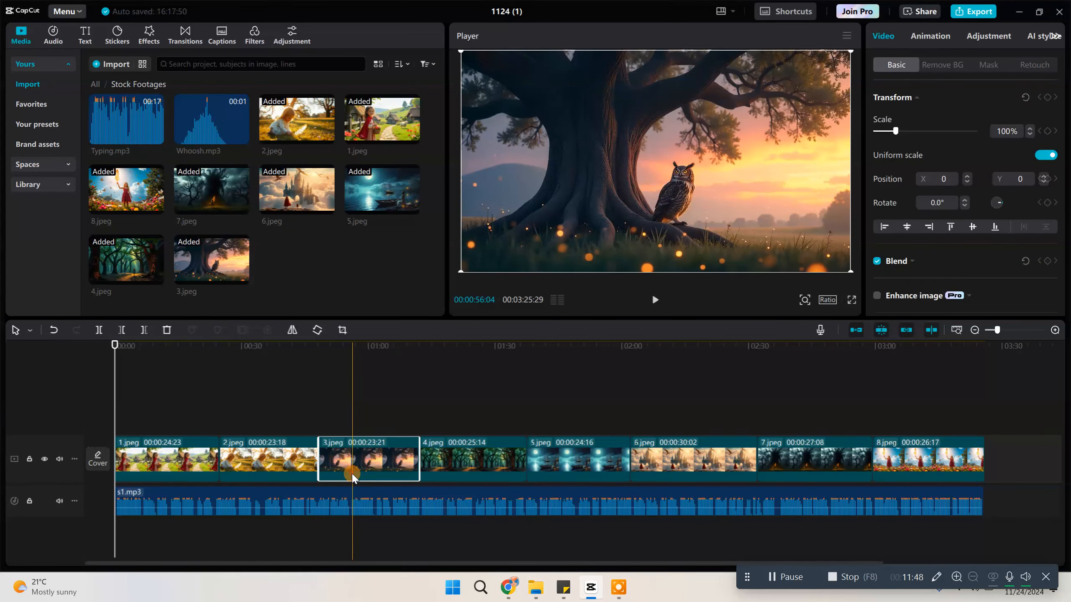
pyautogui.click(229, 465)
pyautogui.click(179, 367)
pyautogui.moveTo(177, 373); pyautogui.dragTo(322, 441)
# Step: Paste the copied attributes onto 3.jpeg, 5.jpeg and 7.jpeg with keyframe timing set to Stretch to fit, and scrub through them
pyautogui.click(362, 468)
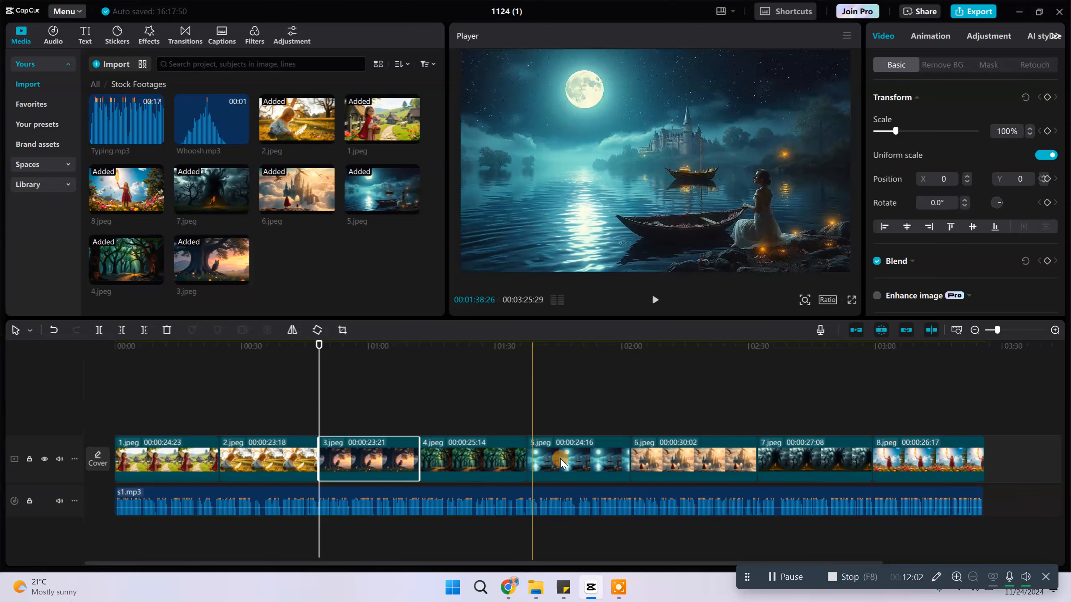
pyautogui.keyDown('ctrl'); pyautogui.click(585, 468); pyautogui.keyUp('ctrl')
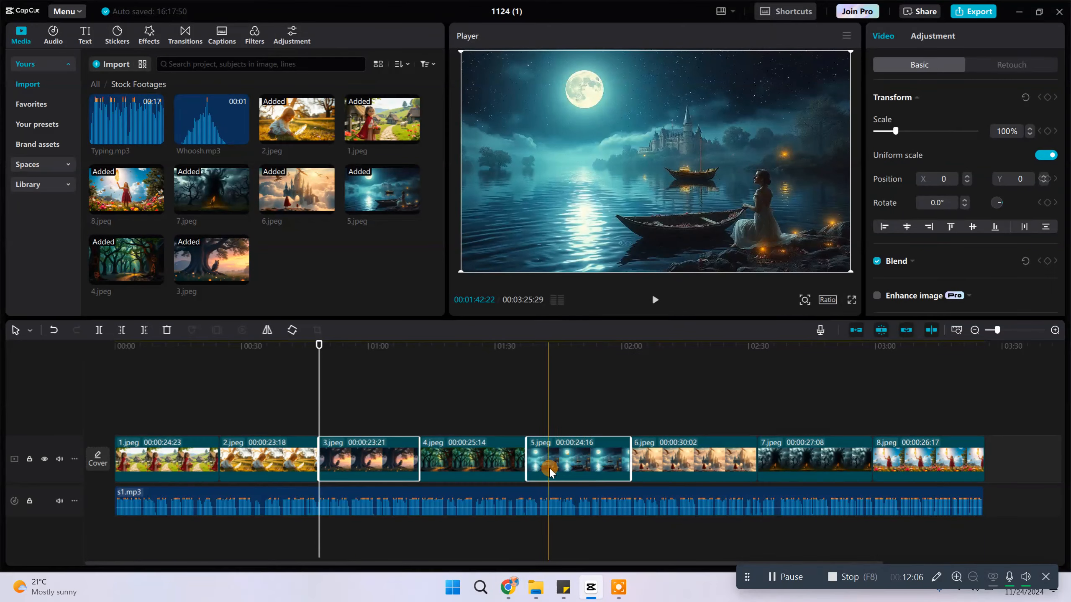
pyautogui.keyDown('ctrl'); pyautogui.click(803, 473); pyautogui.keyUp('ctrl')
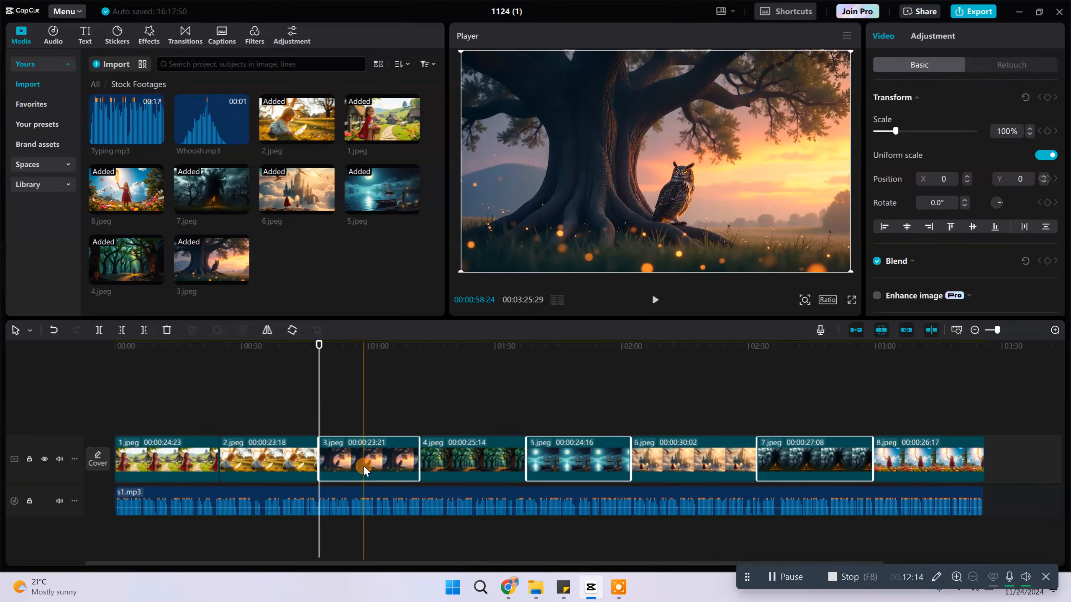
pyautogui.rightClick(363, 465)
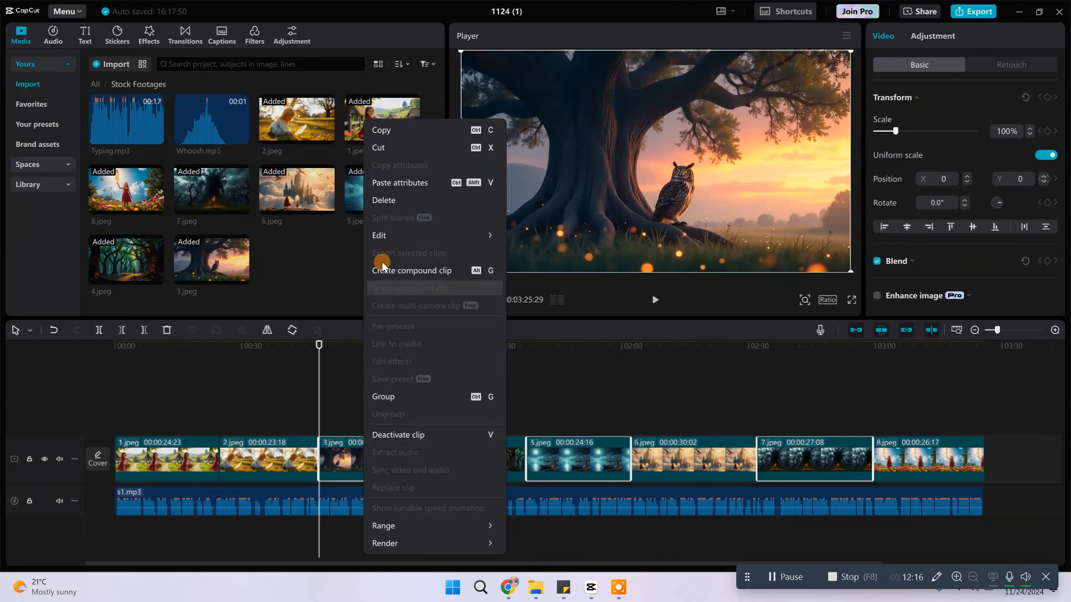
pyautogui.click(403, 183)
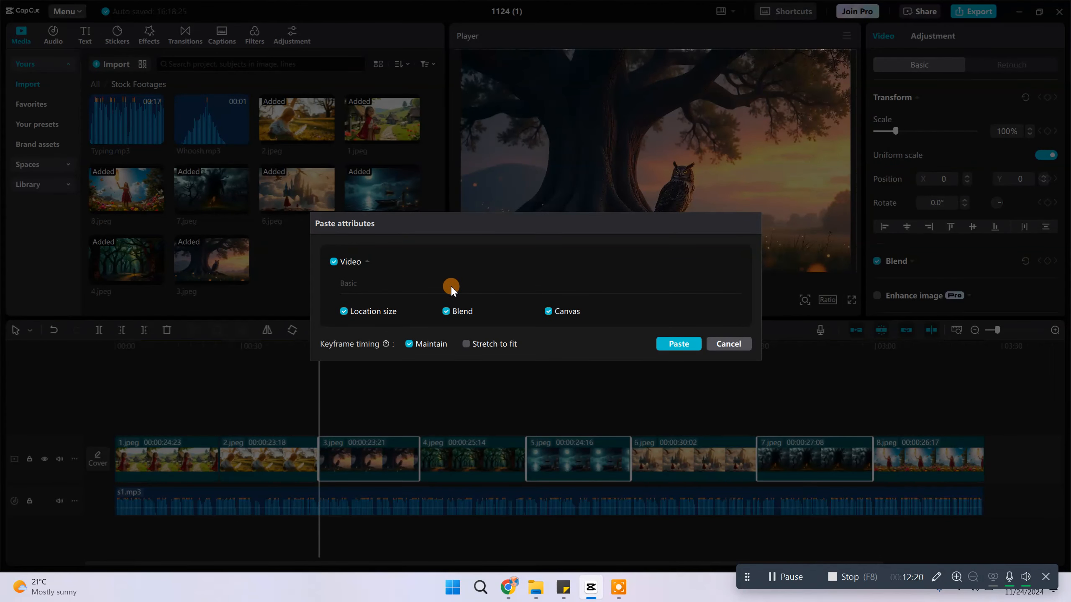
pyautogui.click(672, 345)
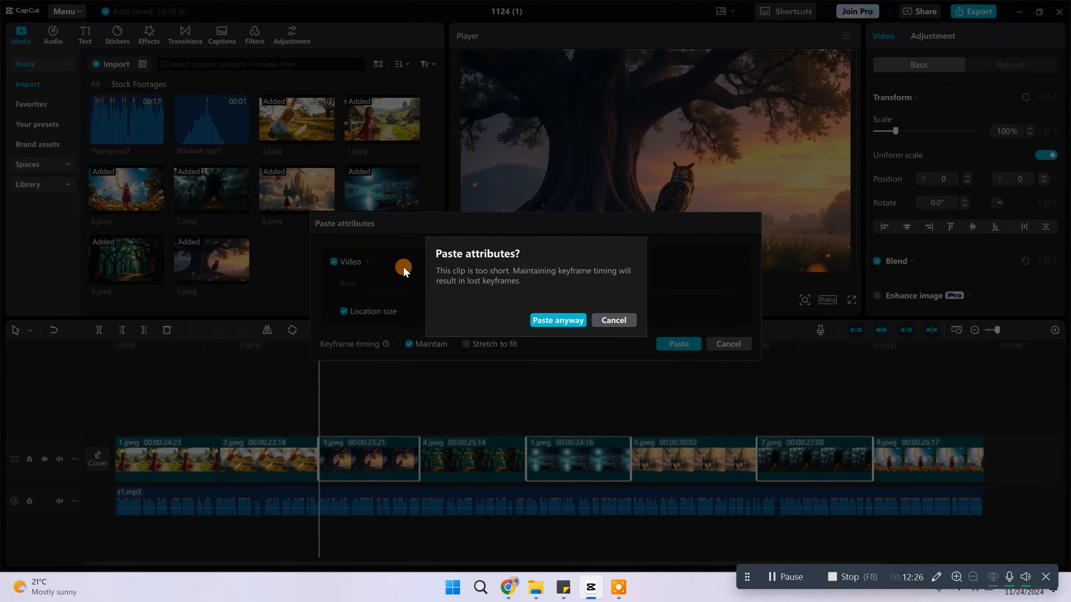
pyautogui.click(626, 322)
pyautogui.click(466, 344)
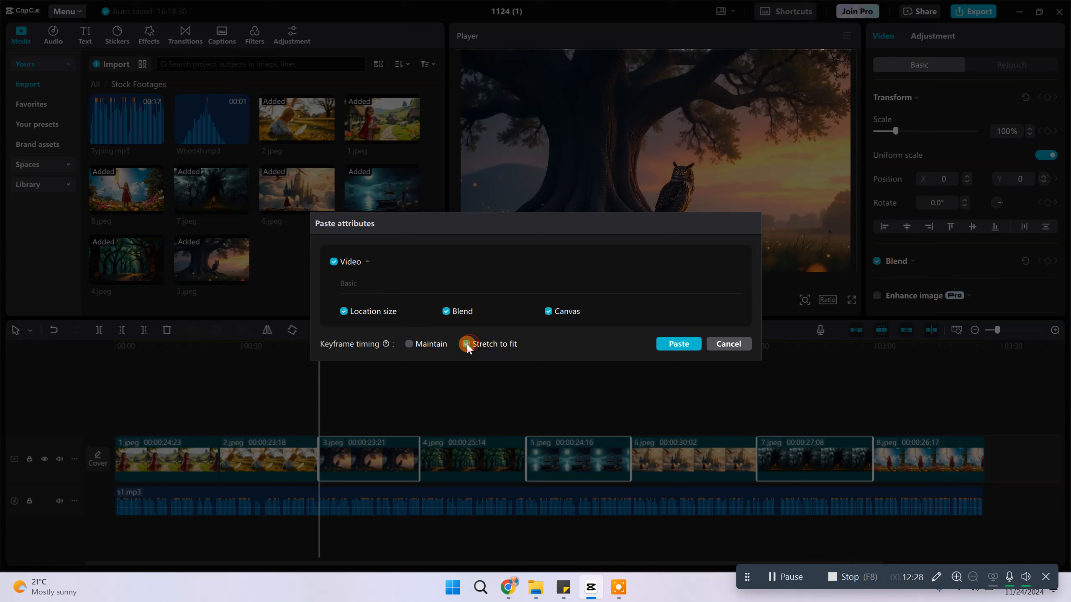
pyautogui.click(673, 344)
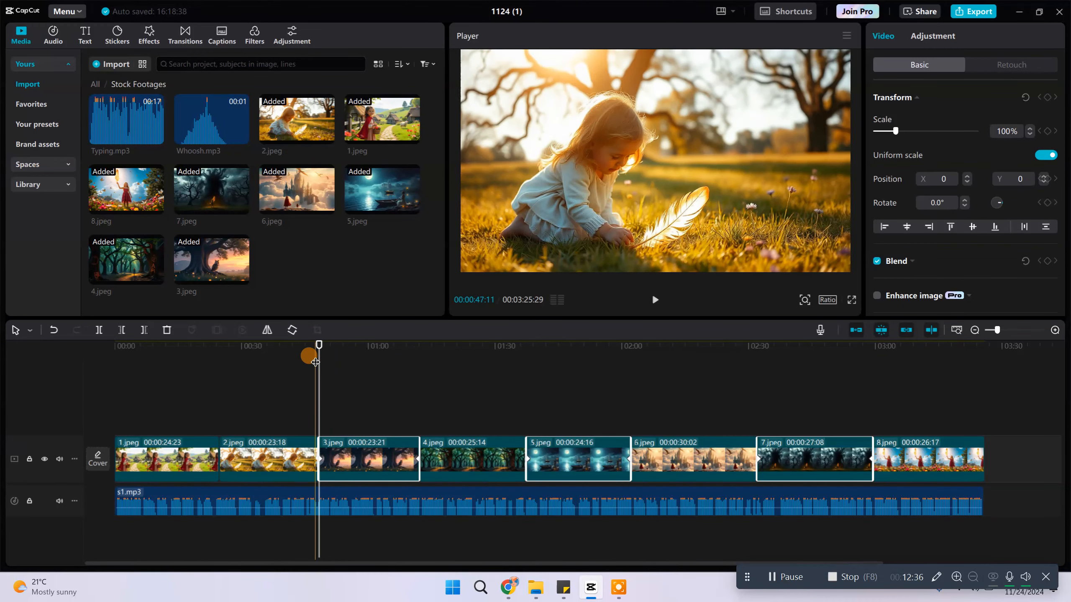
pyautogui.moveTo(319, 363); pyautogui.dragTo(819, 363)
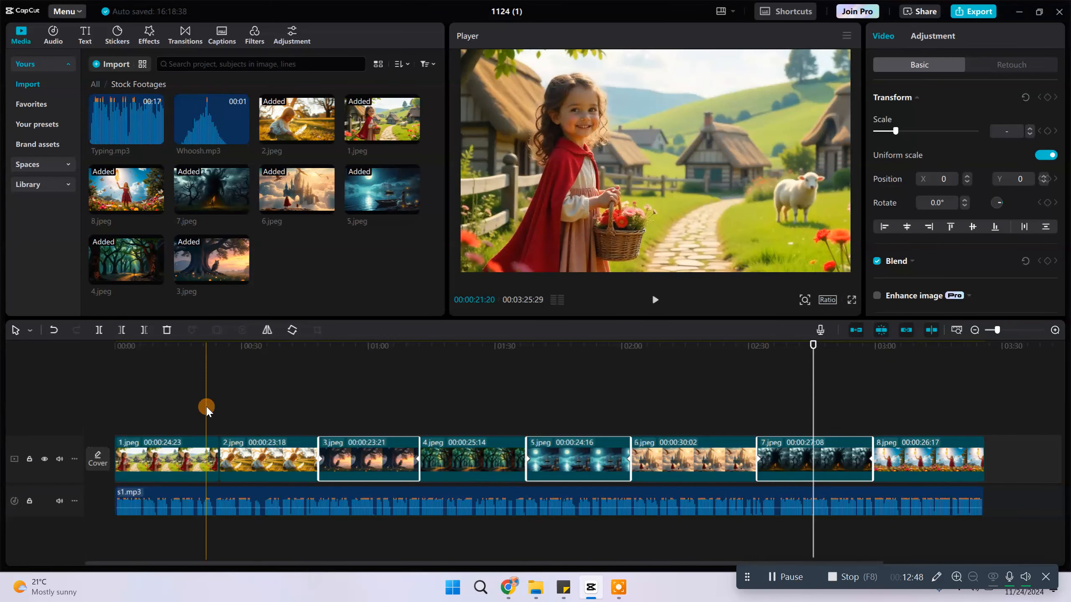
# Step: Copy the attributes of 2.jpeg, including its zoom-out scale keyframes
pyautogui.click(285, 465)
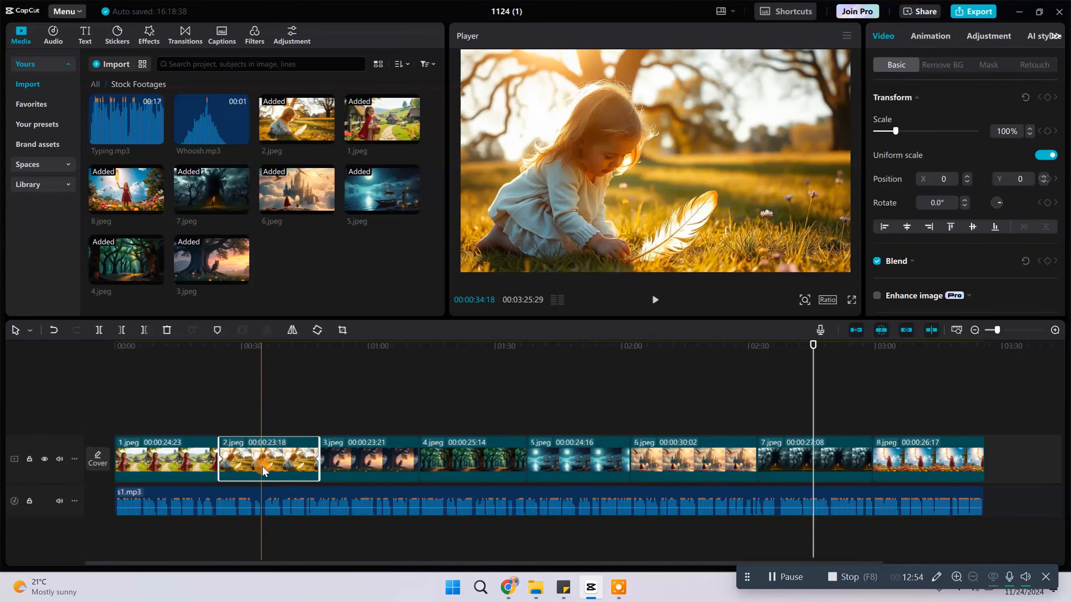
pyautogui.rightClick(255, 474)
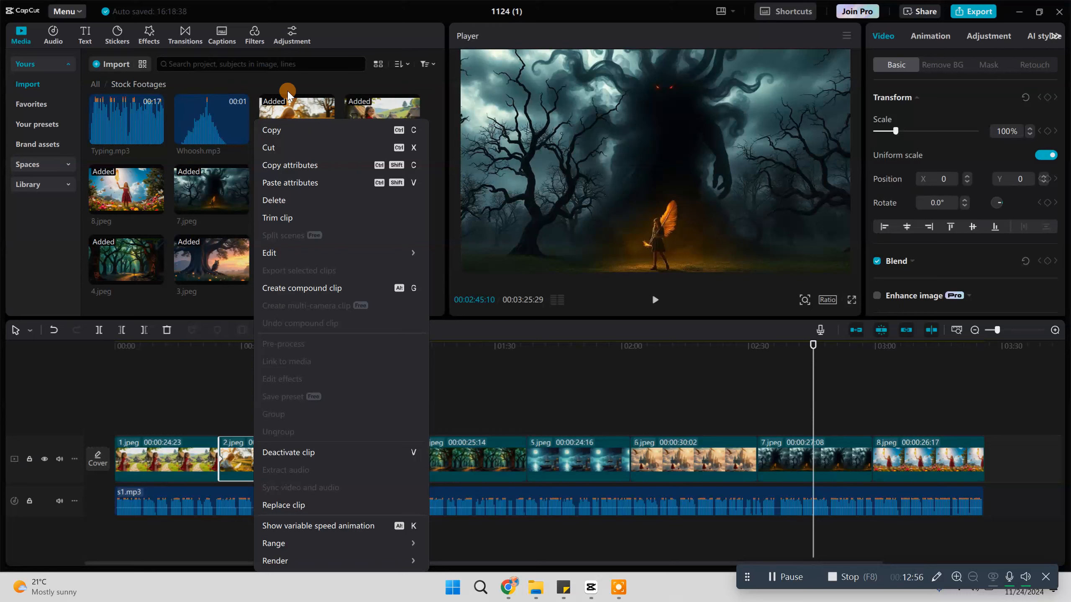
pyautogui.click(301, 167)
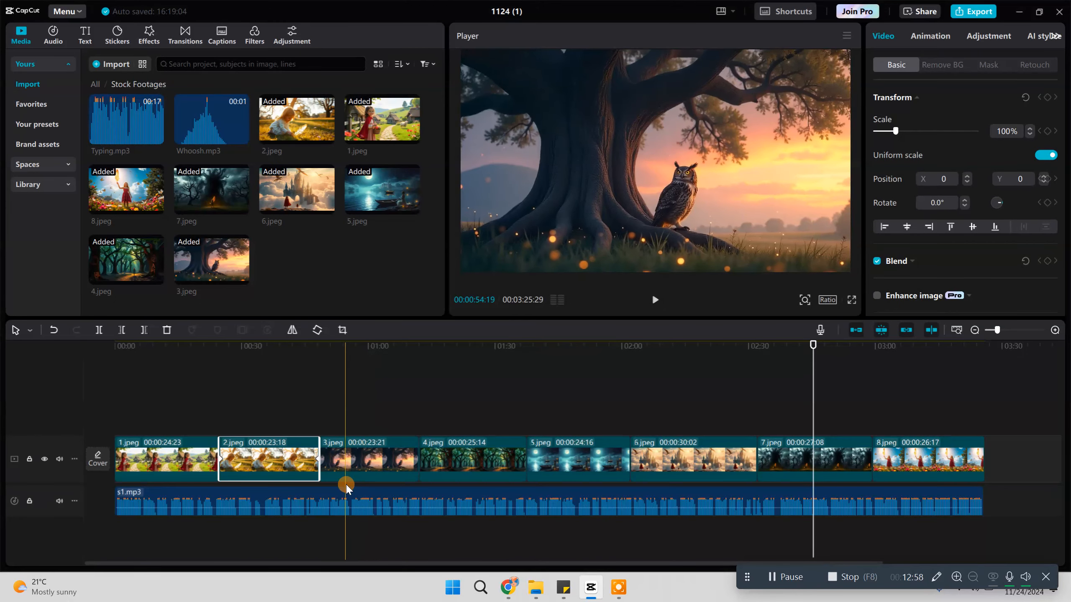
pyautogui.click(346, 484)
pyautogui.click(354, 466)
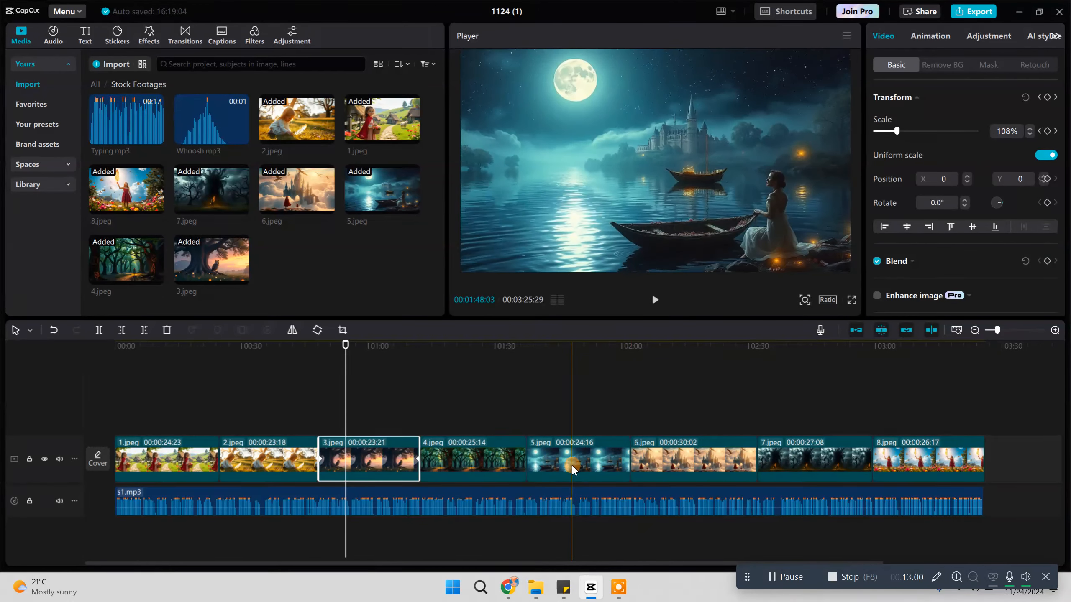
pyautogui.keyDown('ctrl'); pyautogui.click(572, 466); pyautogui.keyUp('ctrl')
pyautogui.keyDown('ctrl'); pyautogui.click(786, 463); pyautogui.keyUp('ctrl')
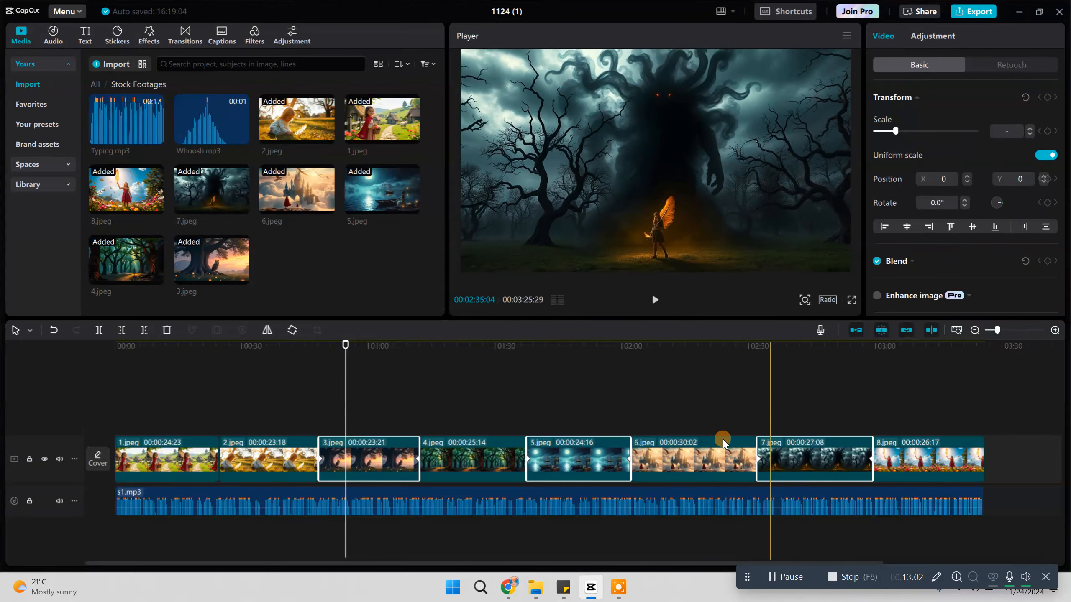
# Step: Paste the attributes of 2.jpeg onto 4.jpeg, 6.jpeg and 8.jpeg with keyframe timing set to Stretch to fit
pyautogui.click(464, 462)
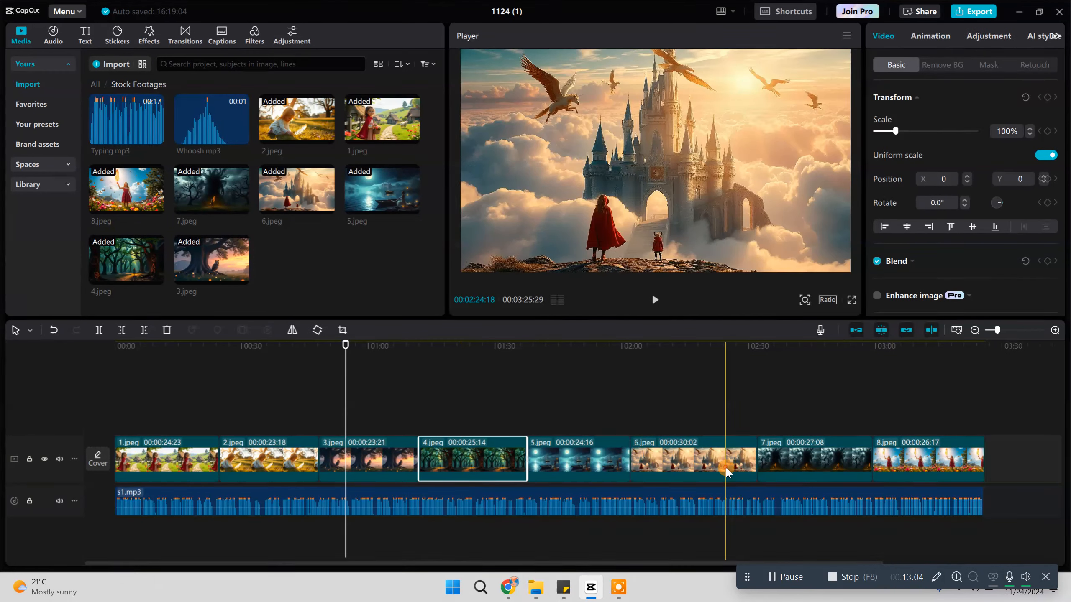
pyautogui.keyDown('ctrl'); pyautogui.click(726, 472); pyautogui.keyUp('ctrl')
pyautogui.keyDown('ctrl'); pyautogui.click(923, 466); pyautogui.keyUp('ctrl')
pyautogui.rightClick(453, 458)
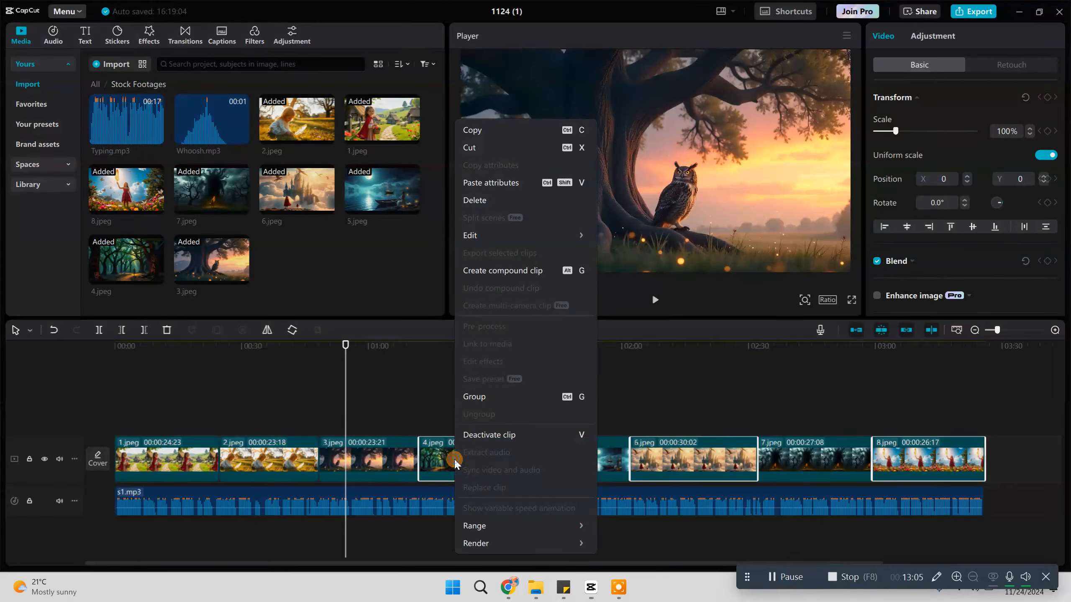
pyautogui.click(525, 186)
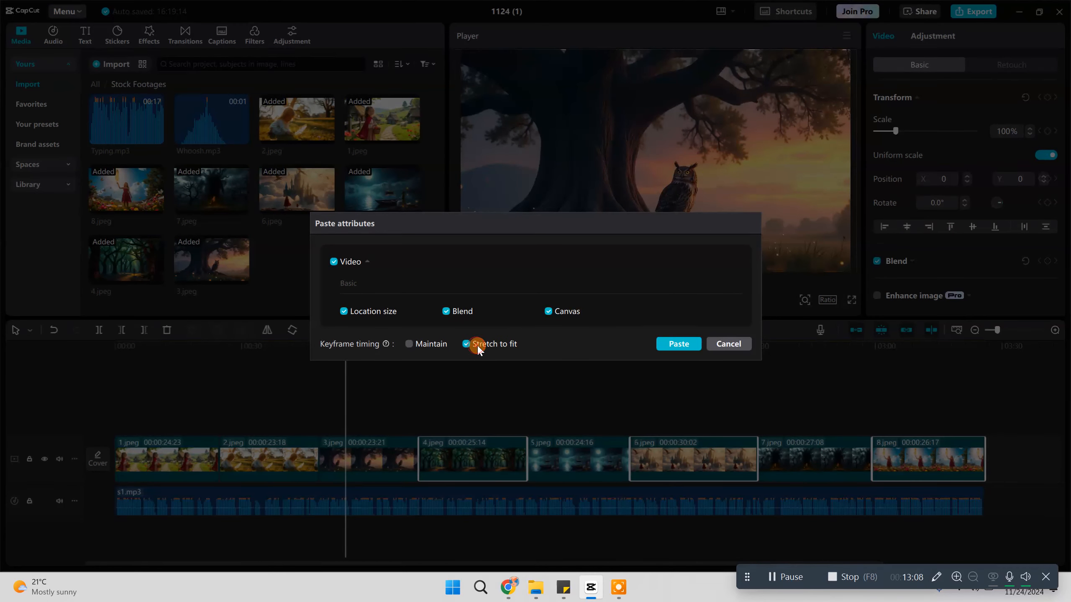
pyautogui.click(678, 344)
# Step: Scrub through the timeline from 4.jpeg to 8.jpeg to check the pasted zoom movements
pyautogui.click(447, 361)
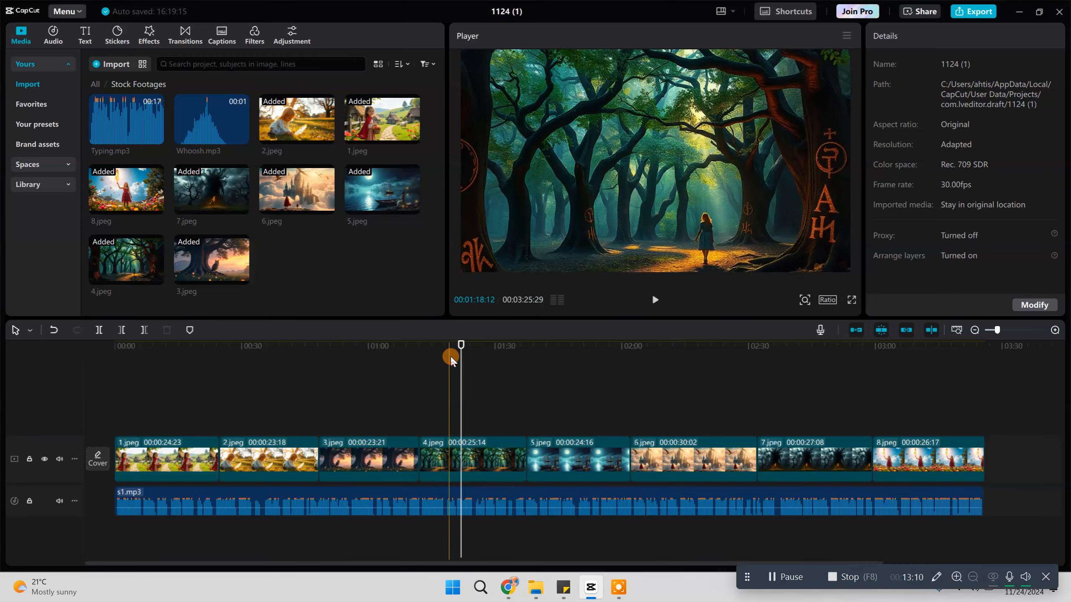
pyautogui.moveTo(427, 363); pyautogui.dragTo(873, 429)
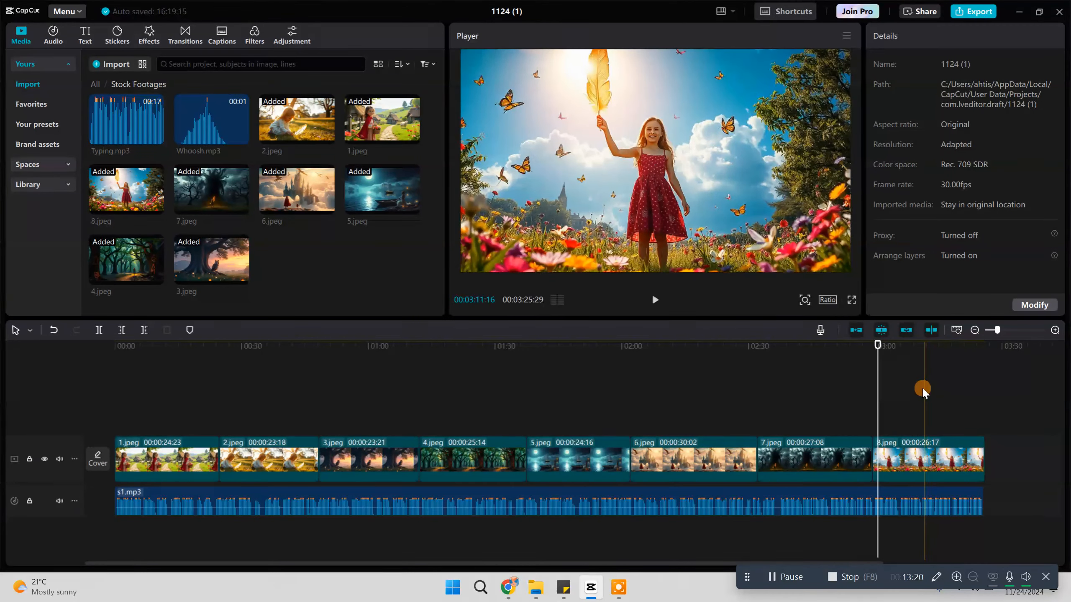
pyautogui.moveTo(872, 347); pyautogui.dragTo(137, 413)
# Step: Remove the scale keyframes from the start and end of 1.jpeg
pyautogui.click(207, 460)
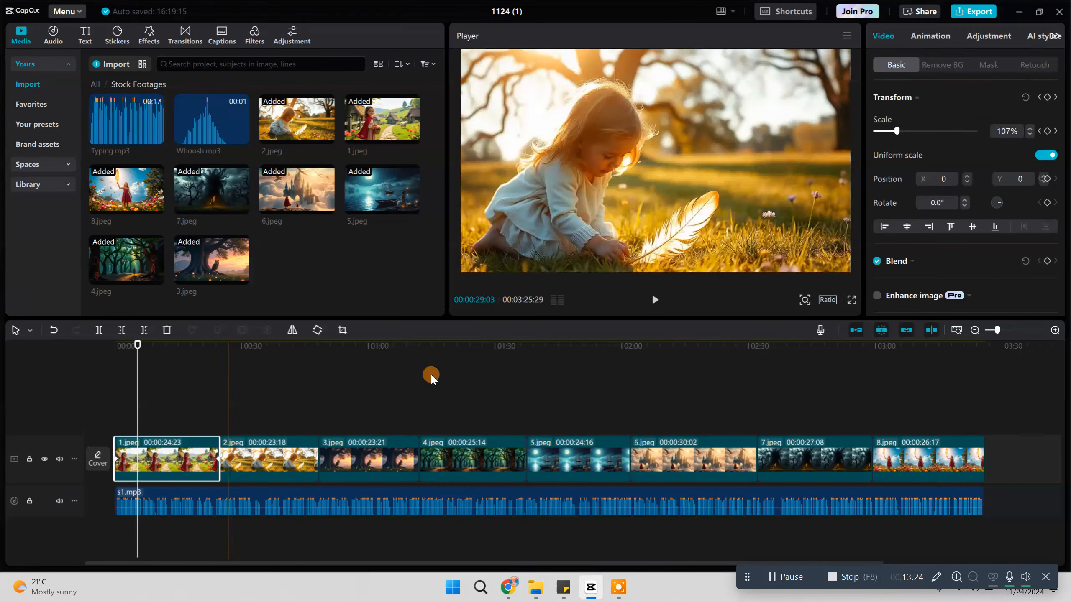
pyautogui.click(926, 35)
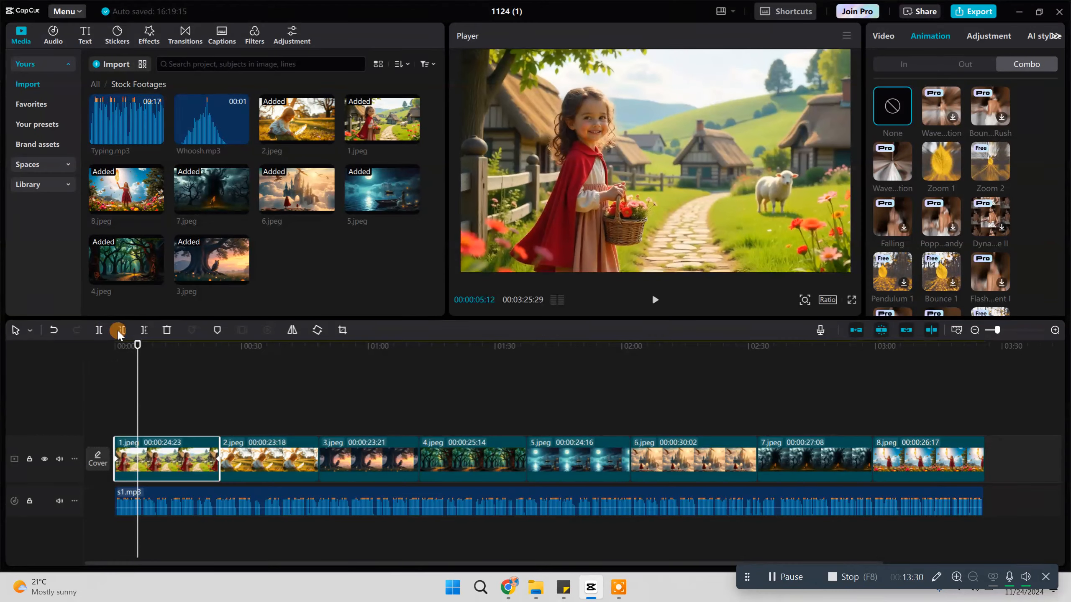
pyautogui.moveTo(135, 346); pyautogui.dragTo(114, 346)
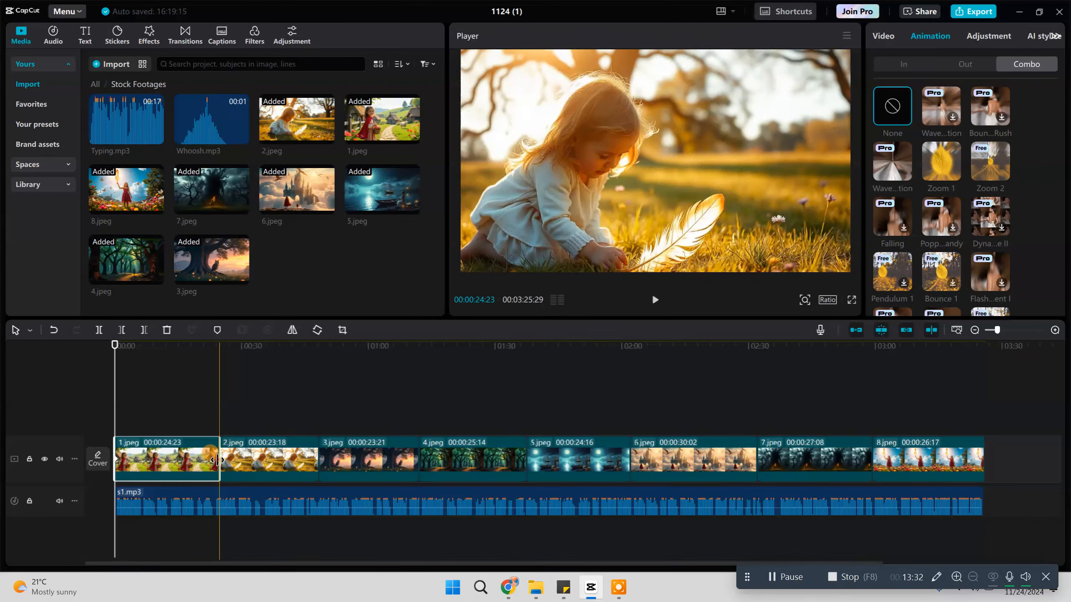
pyautogui.click(218, 459)
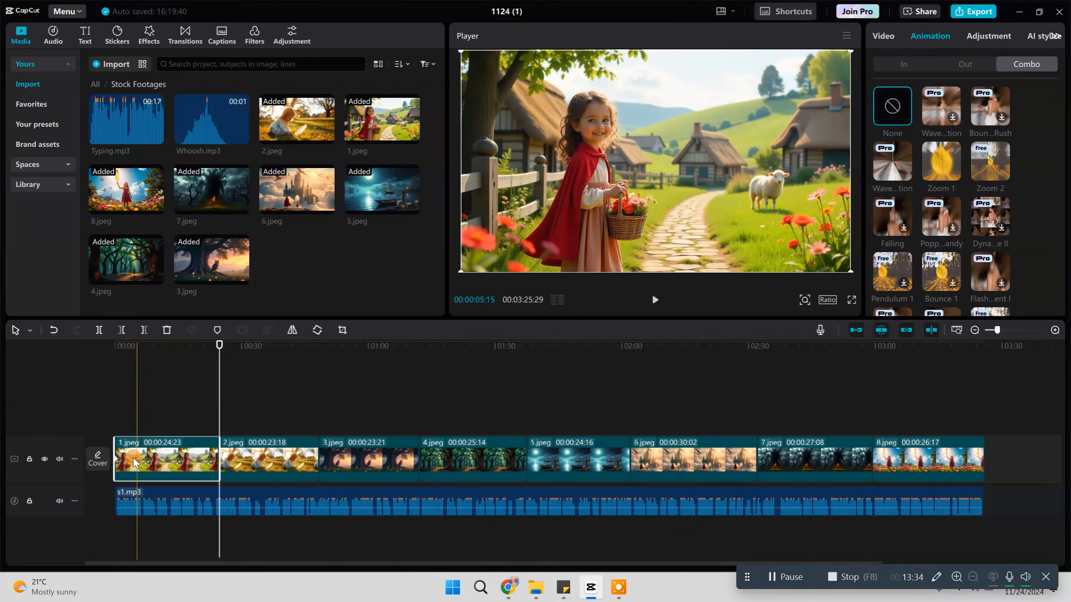
pyautogui.click(160, 379)
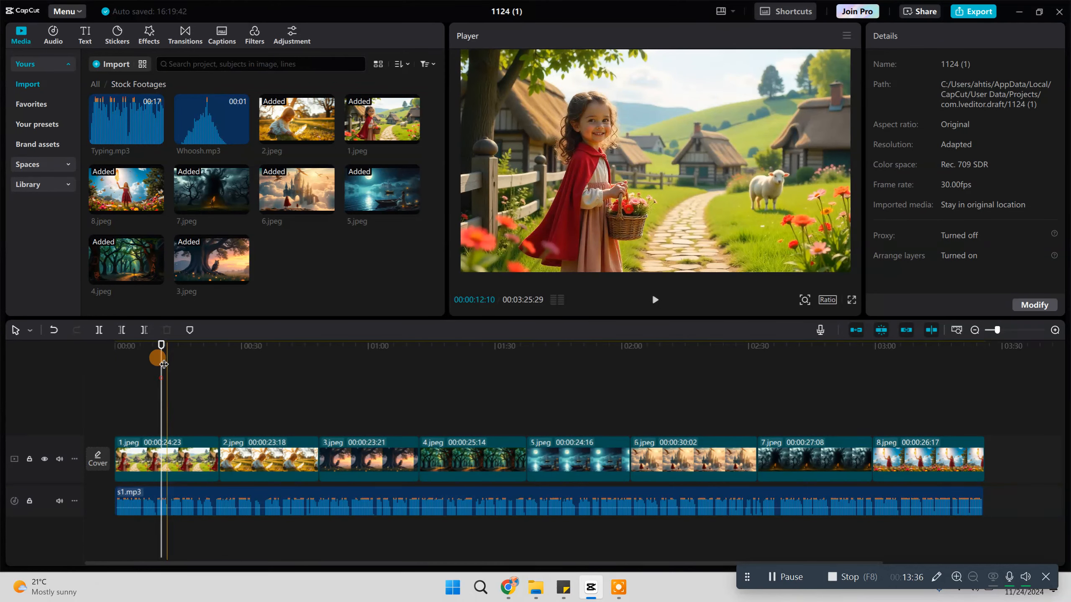
pyautogui.click(173, 458)
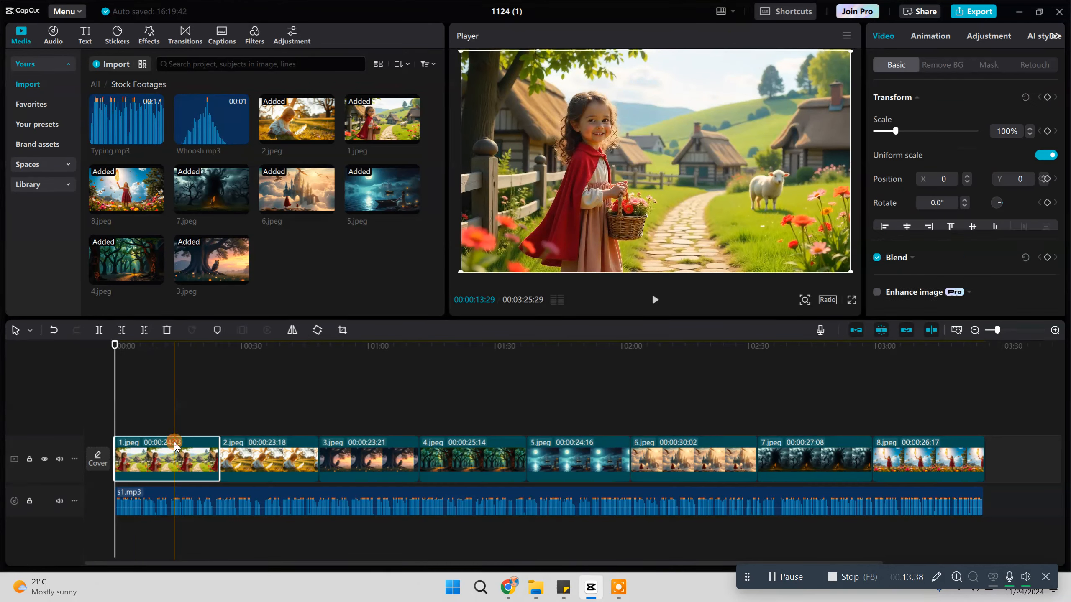
# Step: Apply the Zoom 1 combo animation to 1.jpeg and preview it full screen
pyautogui.click(930, 37)
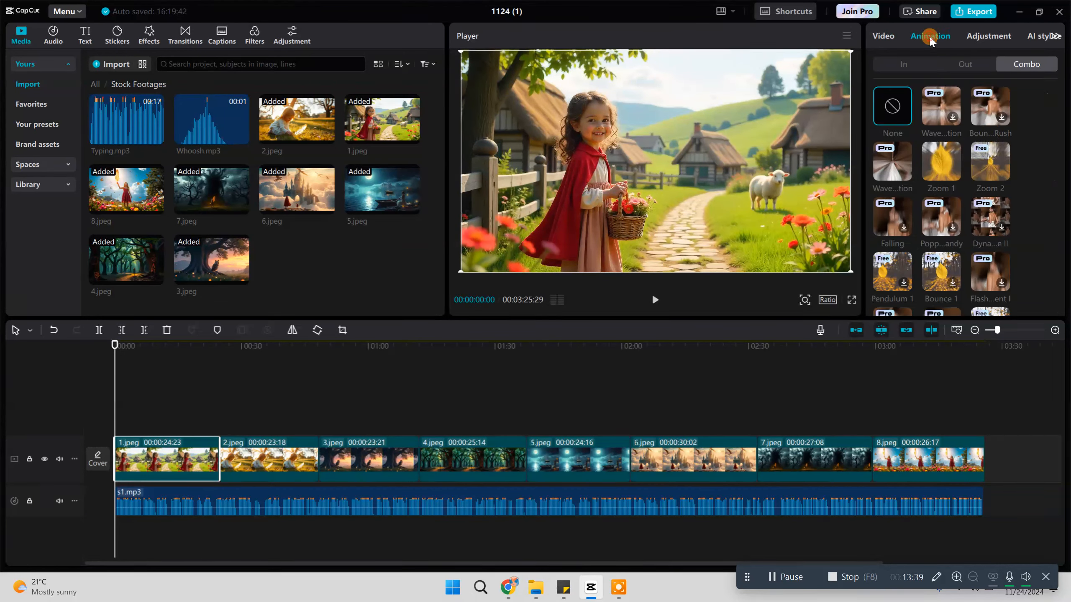
pyautogui.click(934, 161)
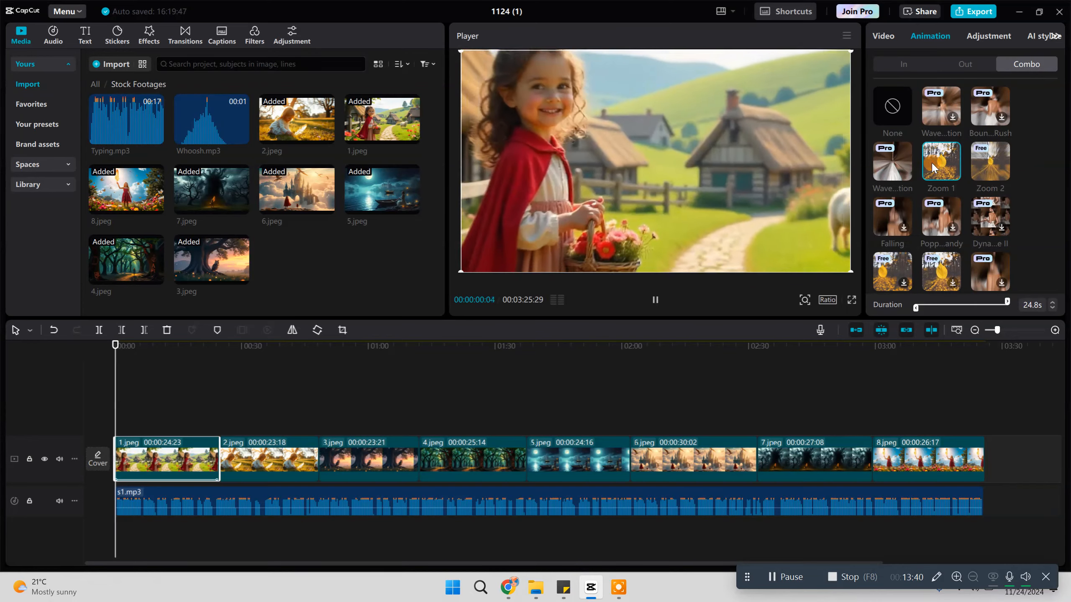
pyautogui.click(850, 301)
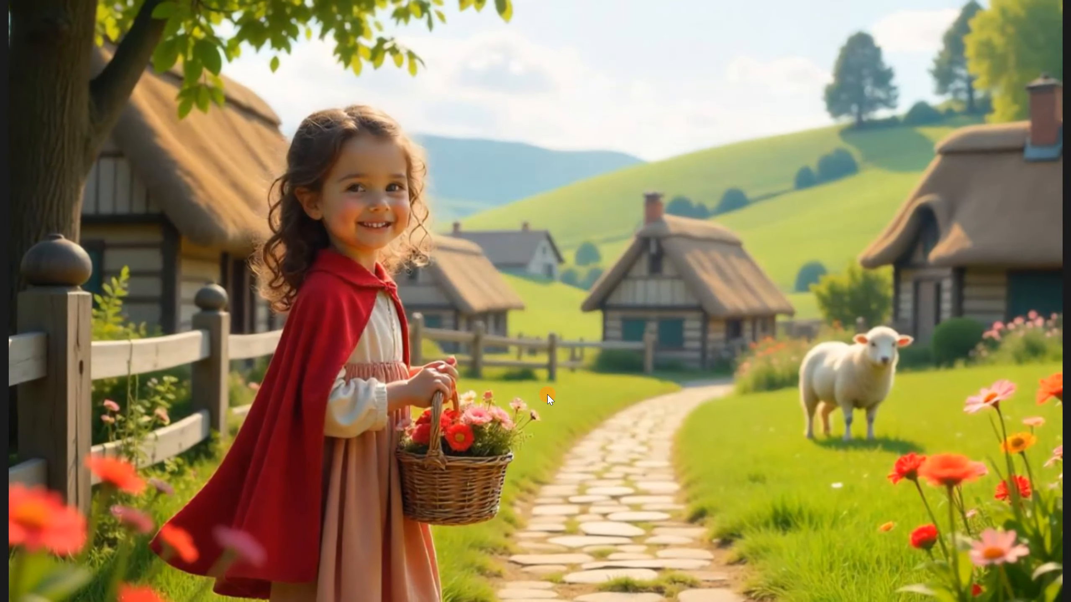
pyautogui.press('Escape')
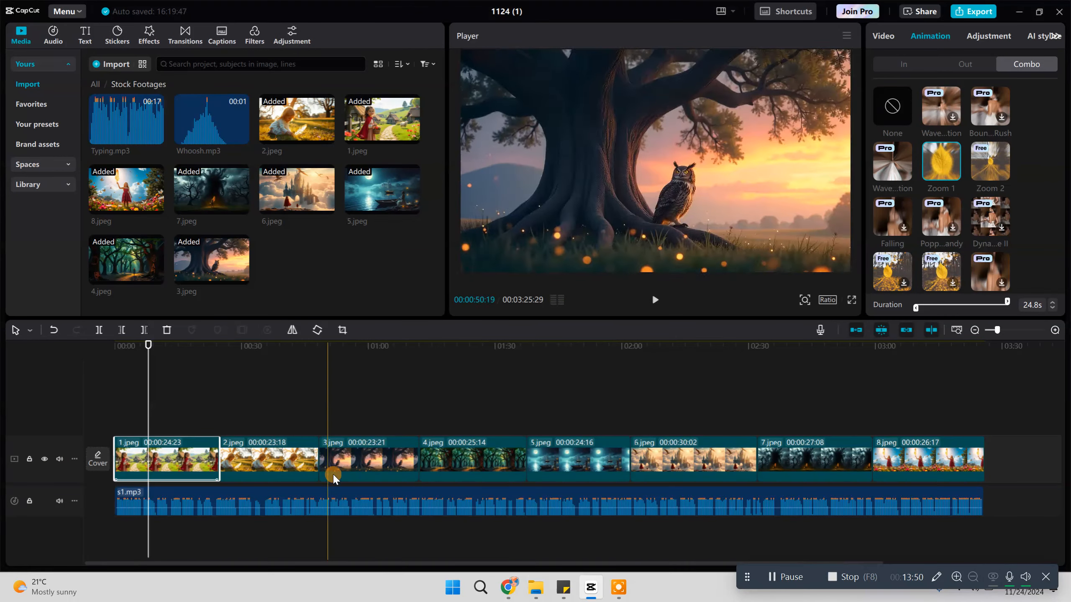
# Step: Apply the Zoom 2 combo animation to 2.jpeg and the Zoom 1 combo animation to 3.jpeg
pyautogui.click(287, 466)
pyautogui.click(998, 168)
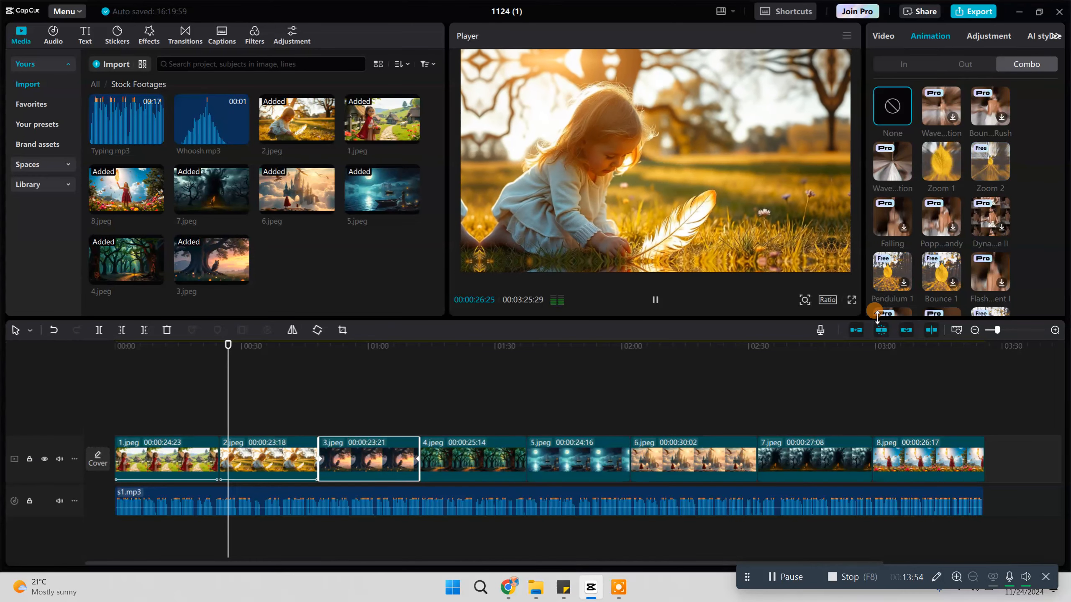
pyautogui.click(399, 461)
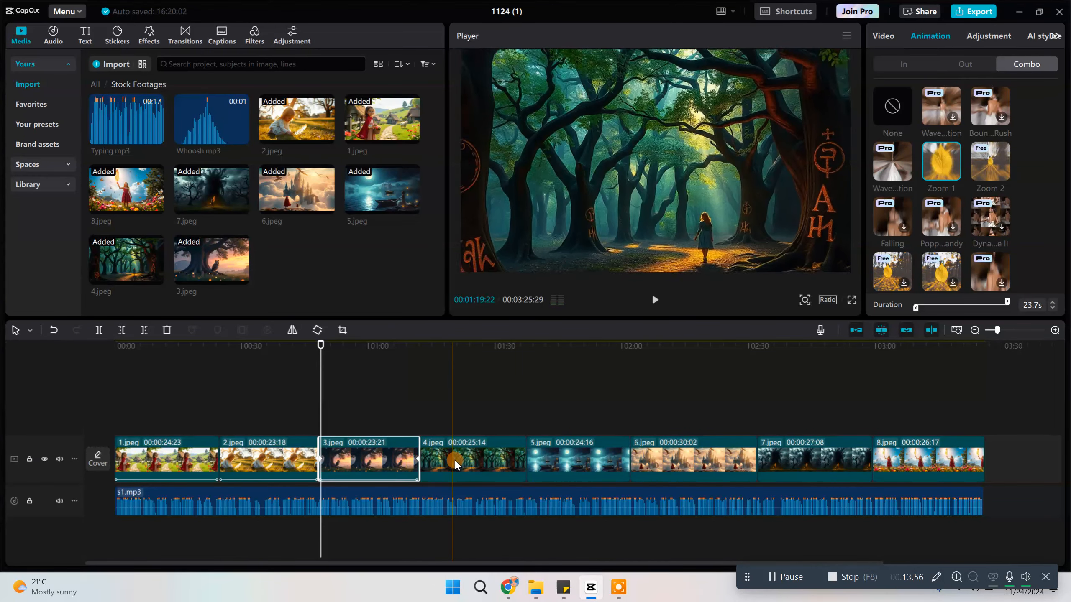
# Step: Remove the leftover scale keyframes from the remaining image clips, 2.jpeg through 8.jpeg
pyautogui.click(230, 469)
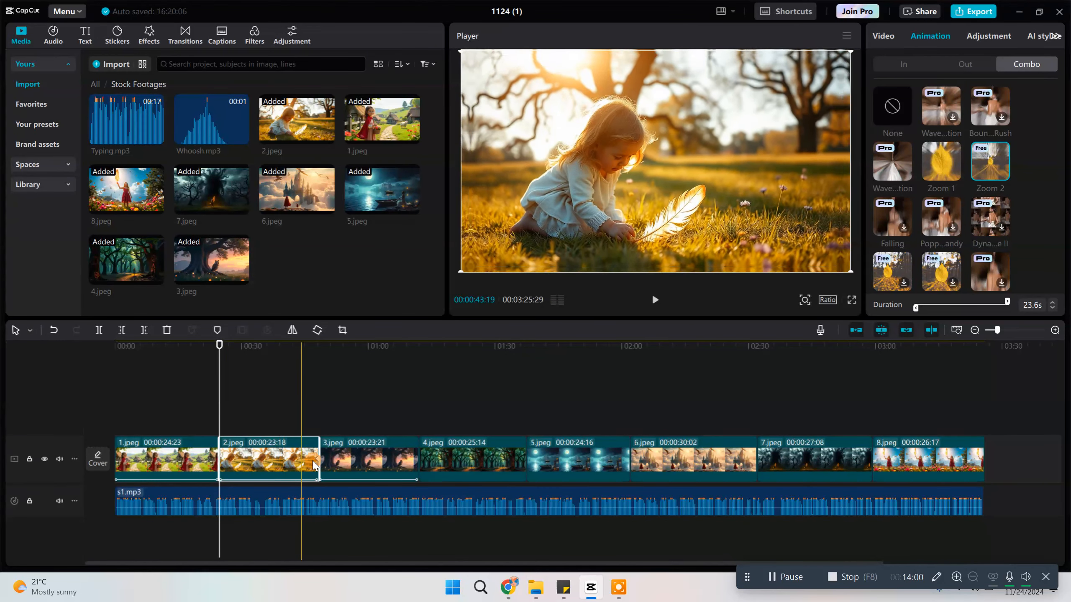
pyautogui.click(354, 468)
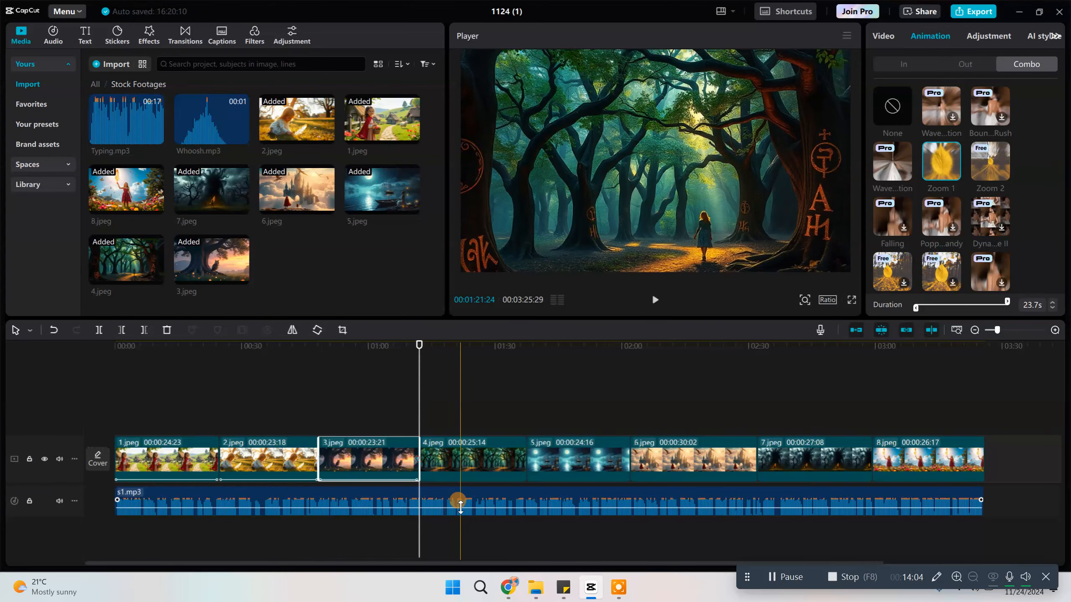
pyautogui.click(432, 464)
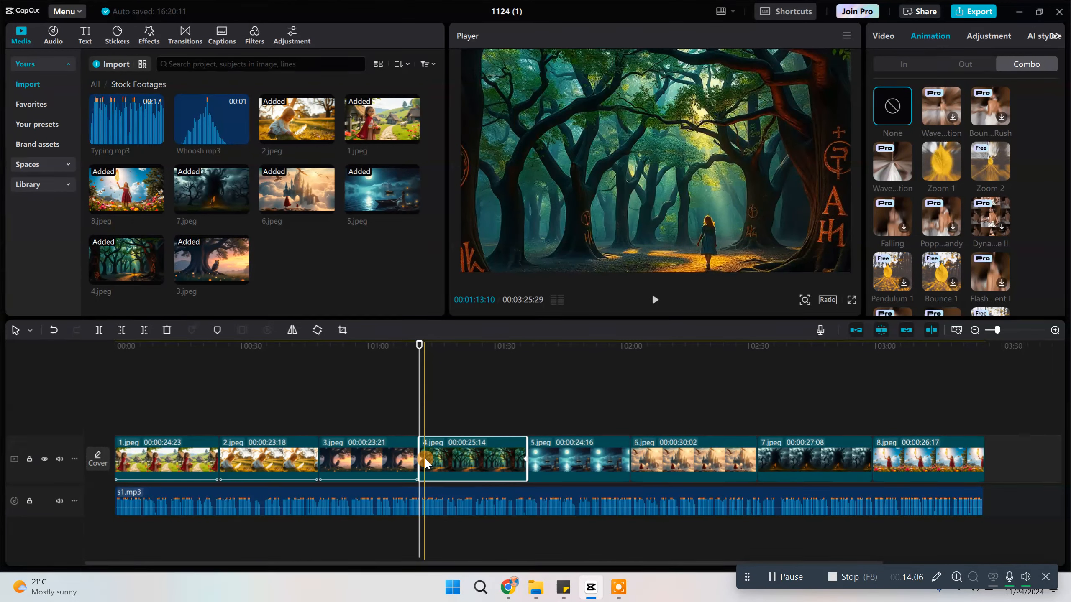
pyautogui.click(576, 468)
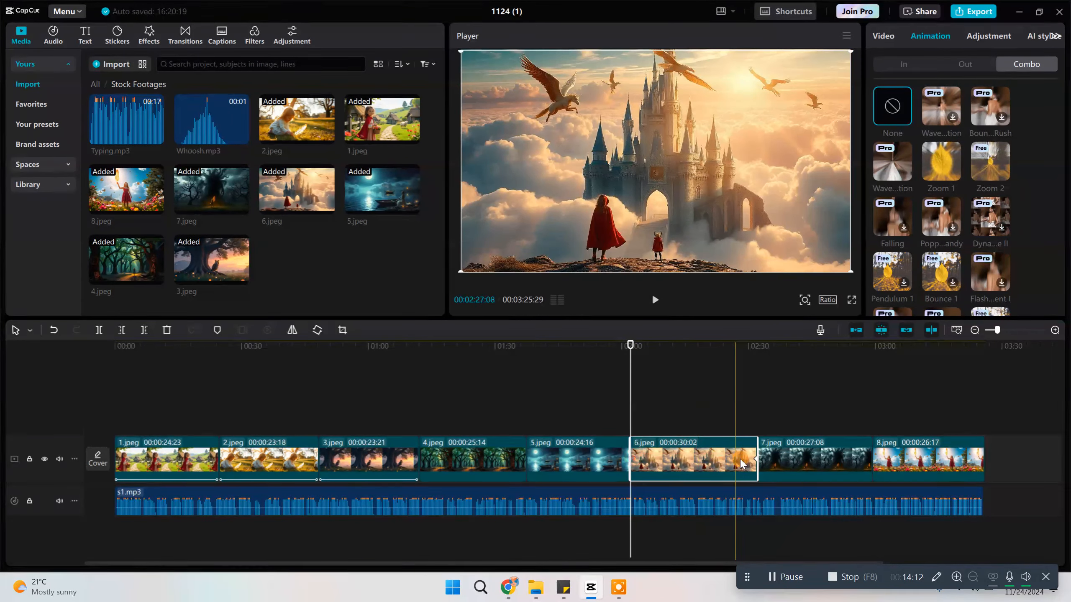
pyautogui.click(790, 463)
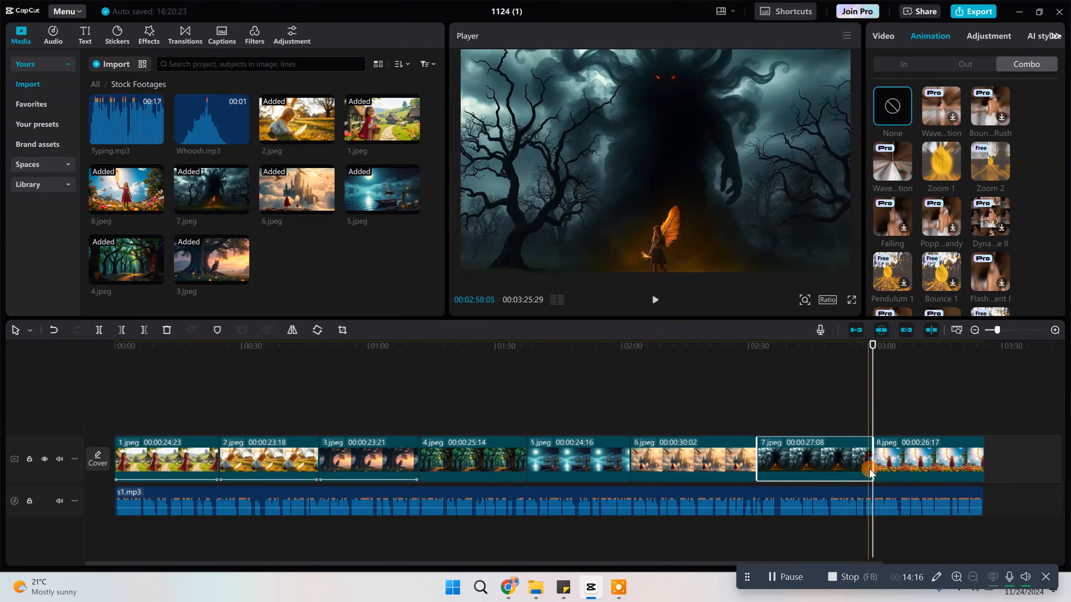
pyautogui.click(935, 467)
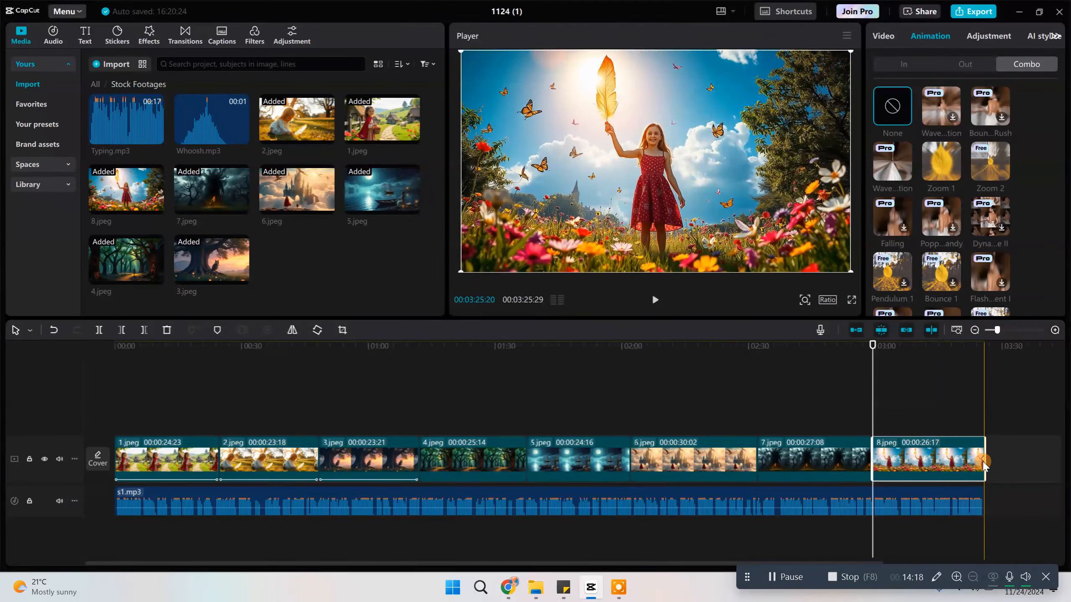
# Step: Check the combo animations on the first three clips, and apply Zoom 2 to 4.jpeg and Zoom 1 to 5.jpeg
pyautogui.click(165, 464)
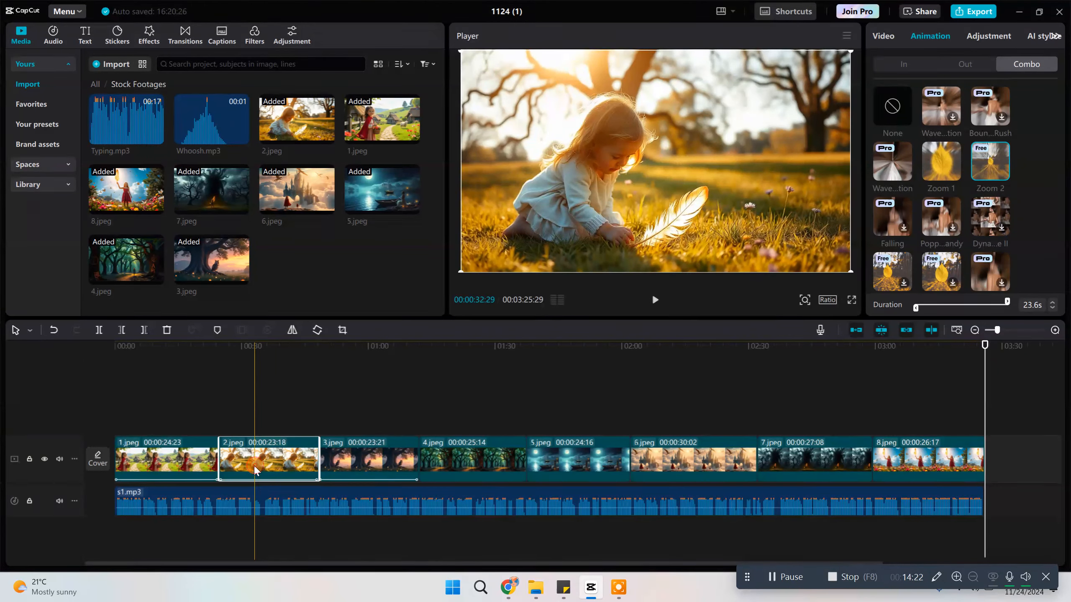
pyautogui.click(372, 473)
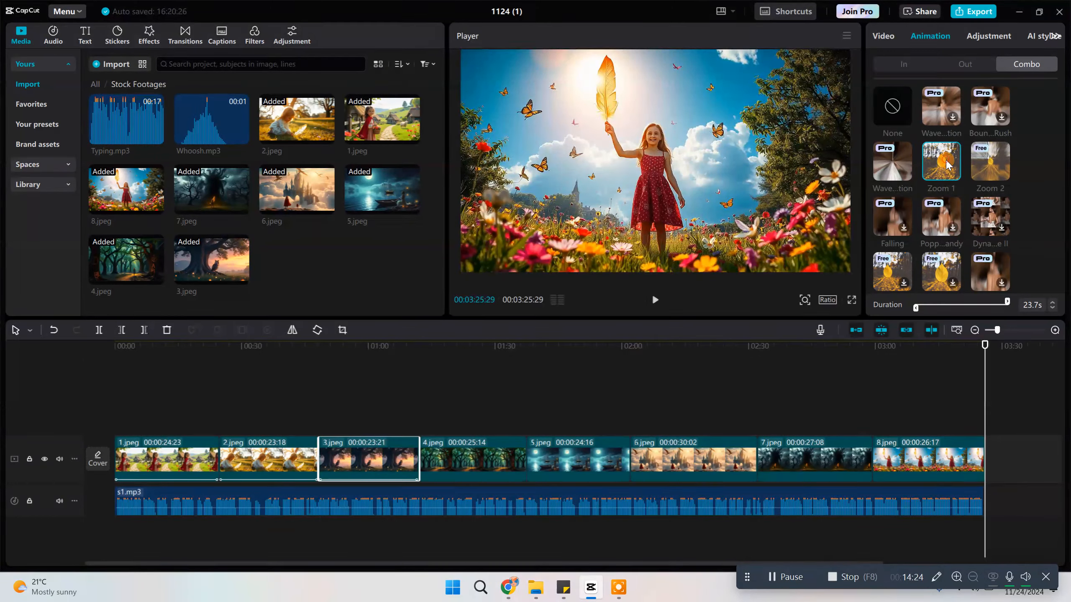
pyautogui.click(453, 473)
pyautogui.click(994, 166)
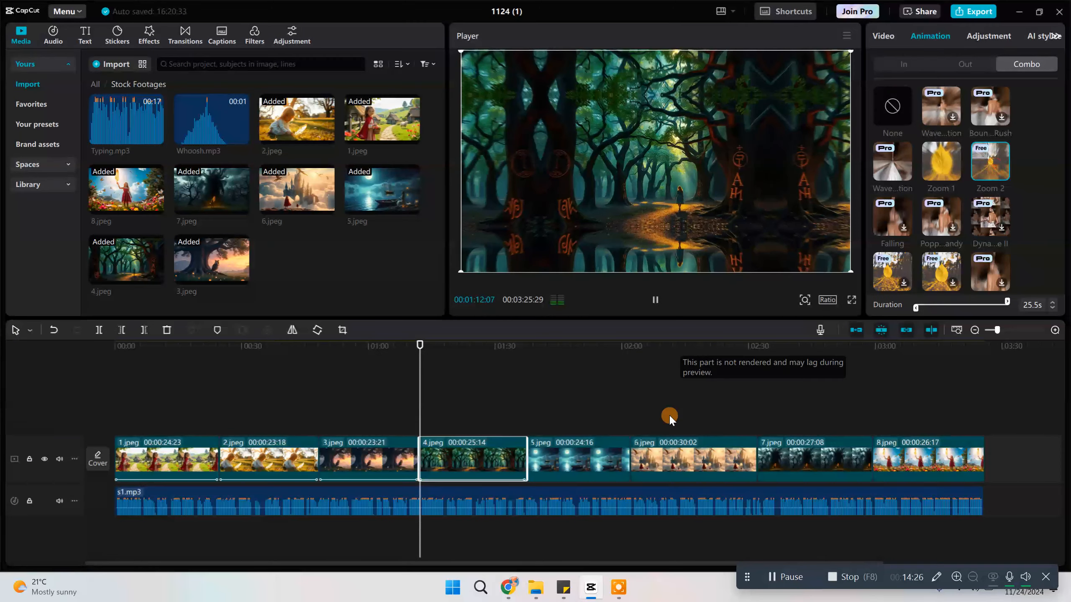
pyautogui.click(591, 472)
pyautogui.click(945, 167)
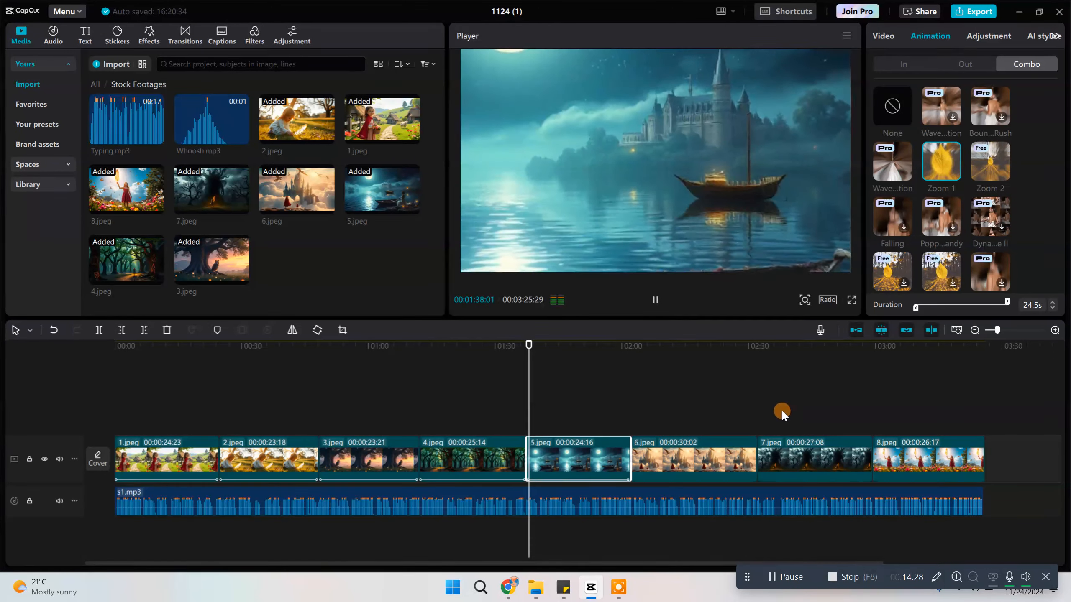
# Step: Continue alternating the combo animations, with Zoom 2 on 6.jpeg, Zoom 1 on 7.jpeg and Zoom 2 on 8.jpeg
pyautogui.click(741, 462)
pyautogui.click(982, 160)
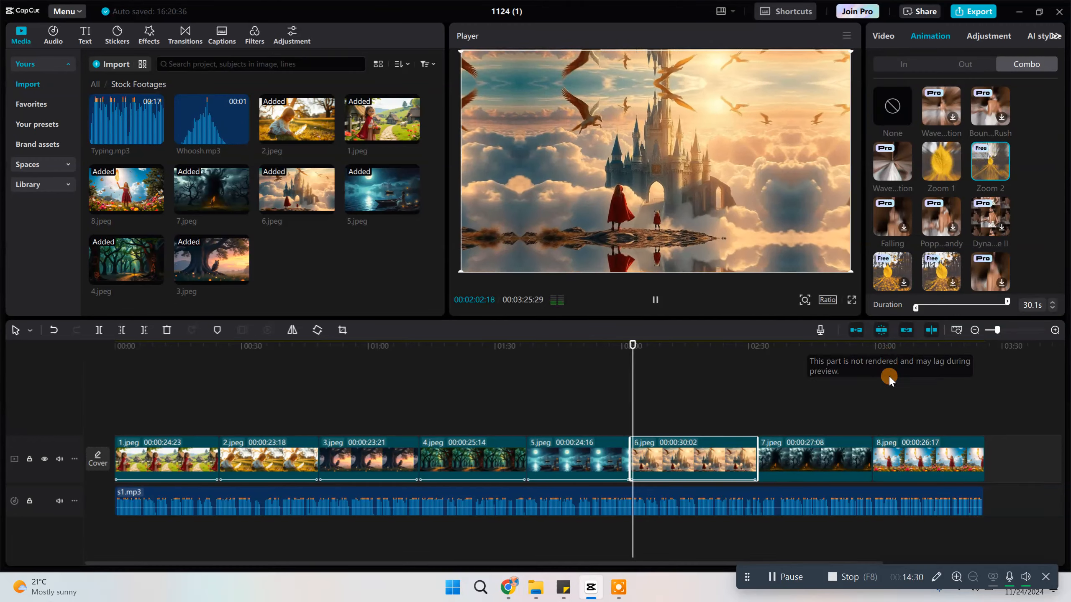
pyautogui.click(933, 460)
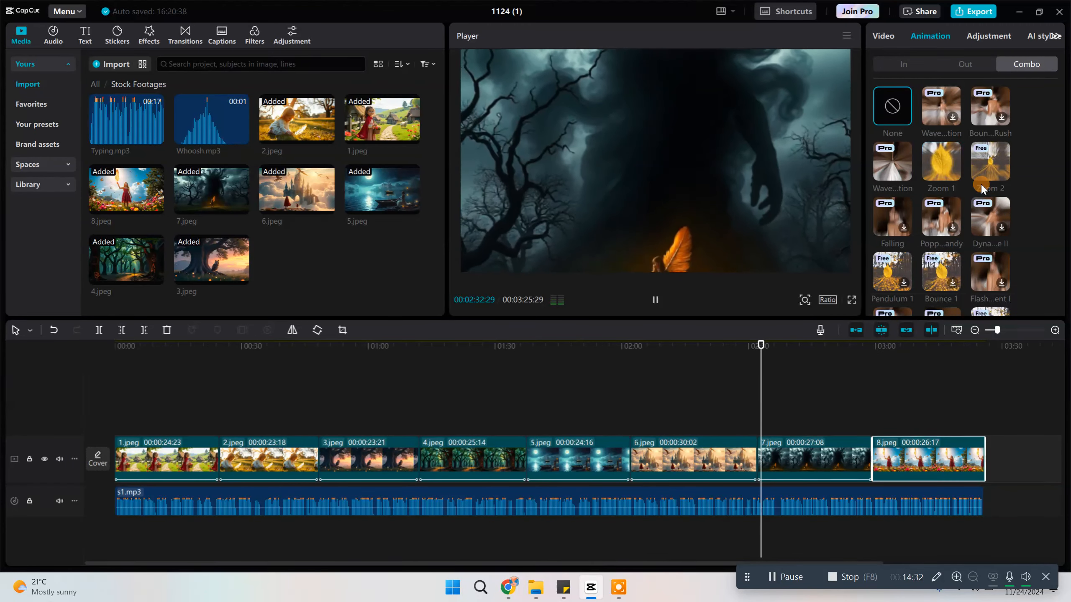
pyautogui.click(979, 192)
pyautogui.click(655, 300)
# Step: Play the animated clips full screen from the start of the video into 2.jpeg
pyautogui.click(579, 358)
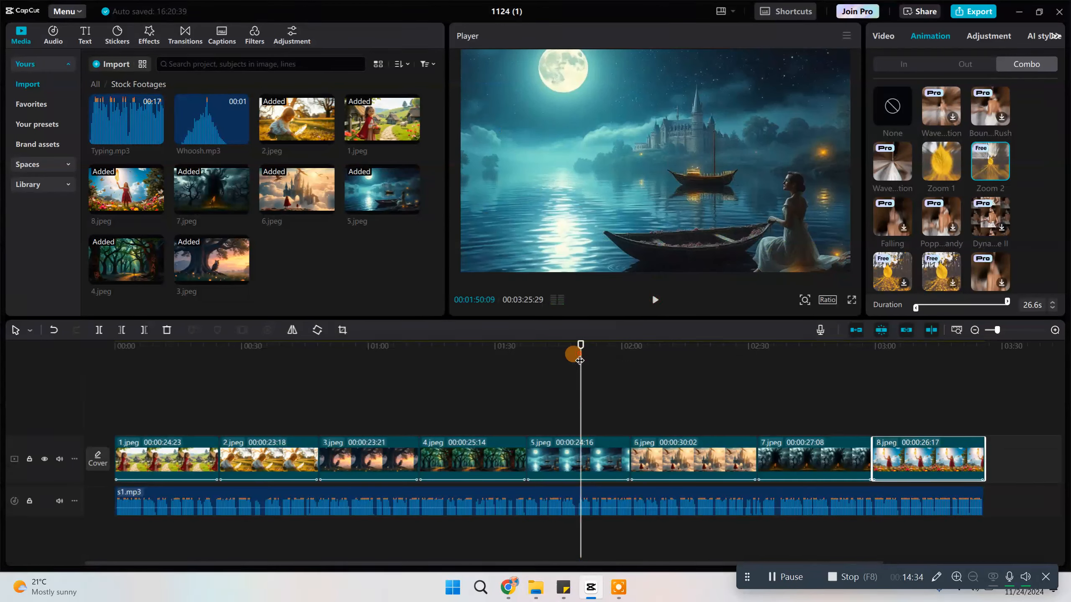
pyautogui.press('Home')
pyautogui.moveTo(113, 439); pyautogui.dragTo(450, 434)
pyautogui.moveTo(515, 432); pyautogui.dragTo(16, 489)
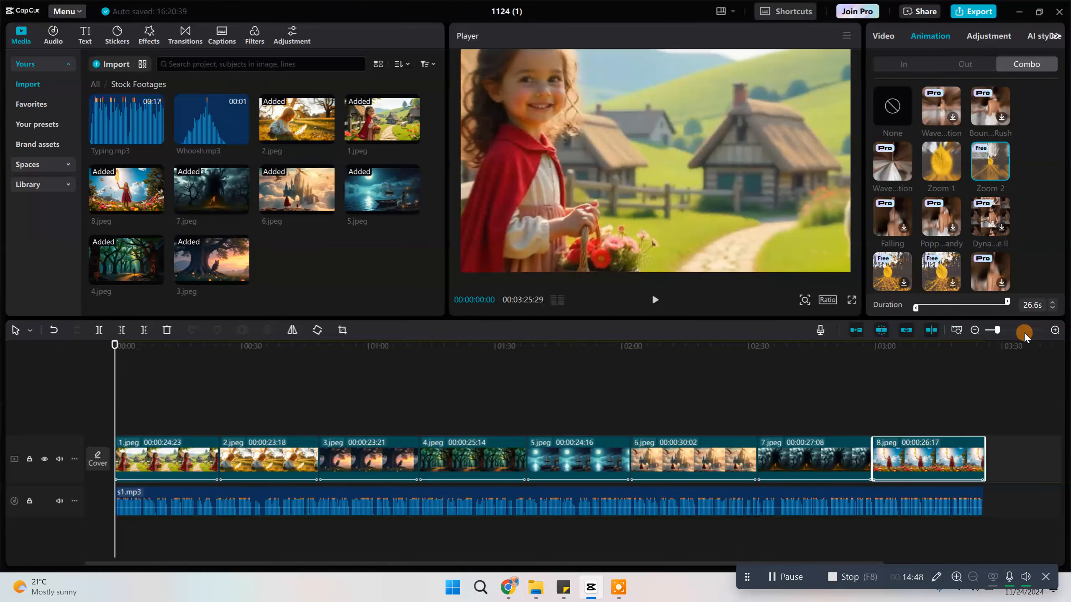
pyautogui.click(850, 301)
pyautogui.click(964, 314)
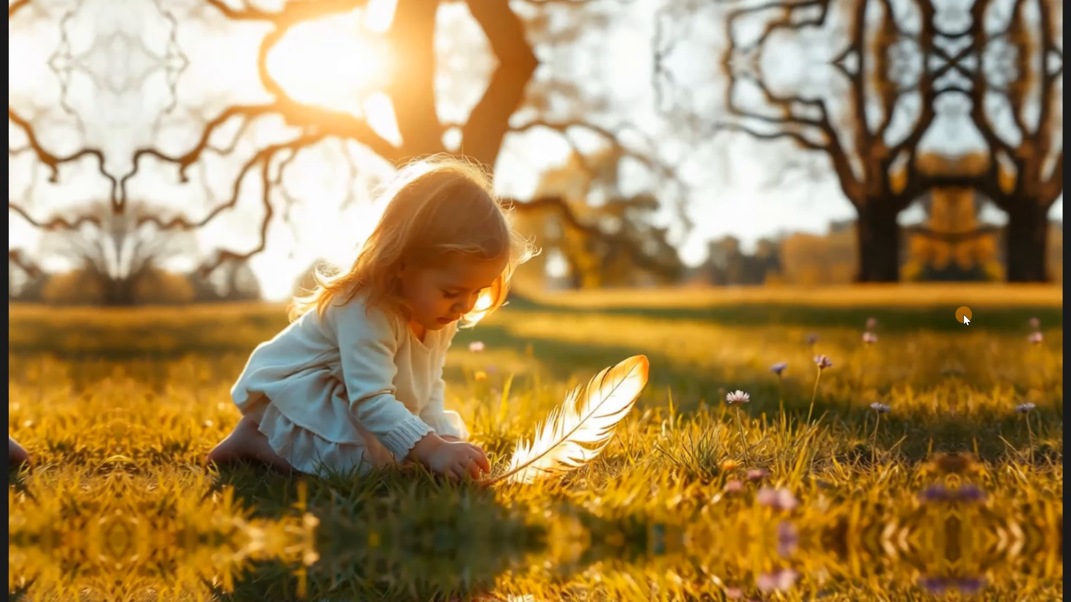
pyautogui.press('Escape')
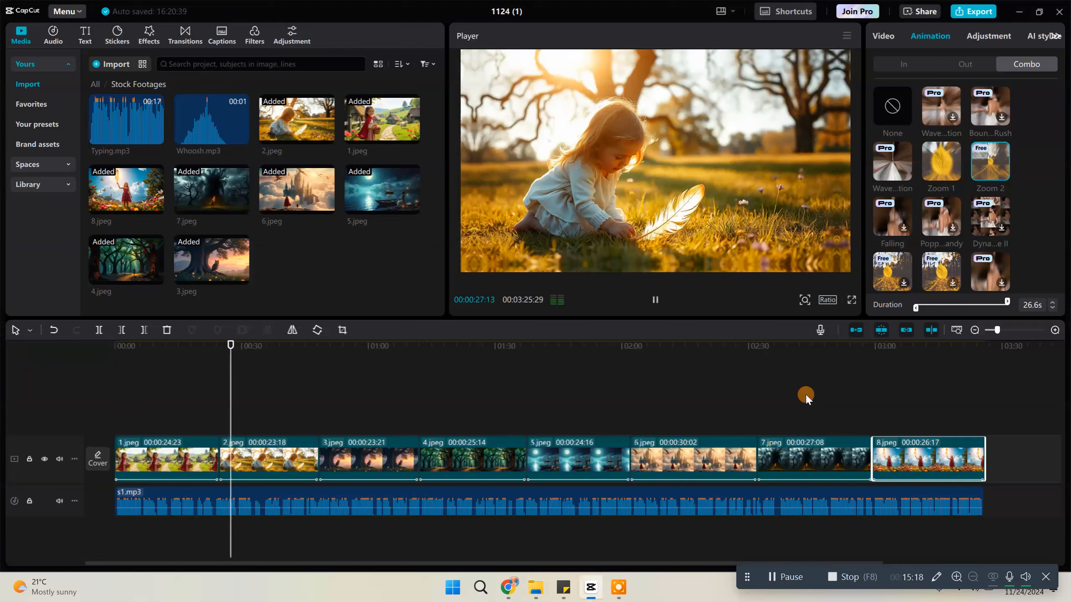
# Step: Scrub back and forth through 1.jpeg to examine its zoom animation
pyautogui.moveTo(228, 402); pyautogui.dragTo(108, 421)
pyautogui.click(125, 451)
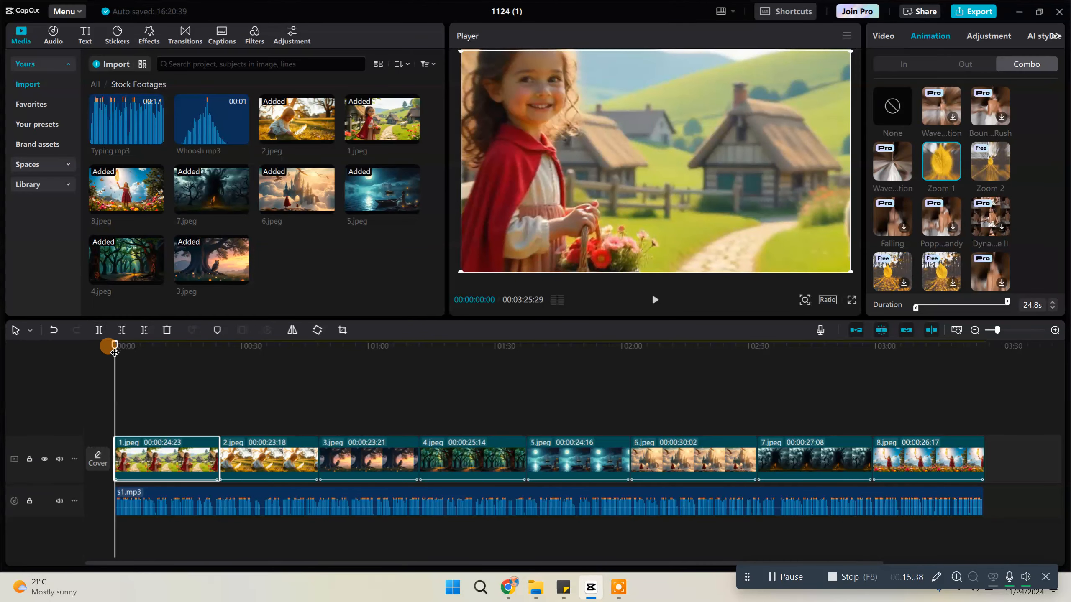
pyautogui.moveTo(118, 353); pyautogui.dragTo(191, 455)
pyautogui.moveTo(194, 352); pyautogui.dragTo(106, 401)
pyautogui.click(880, 35)
pyautogui.moveTo(137, 358); pyautogui.dragTo(182, 373)
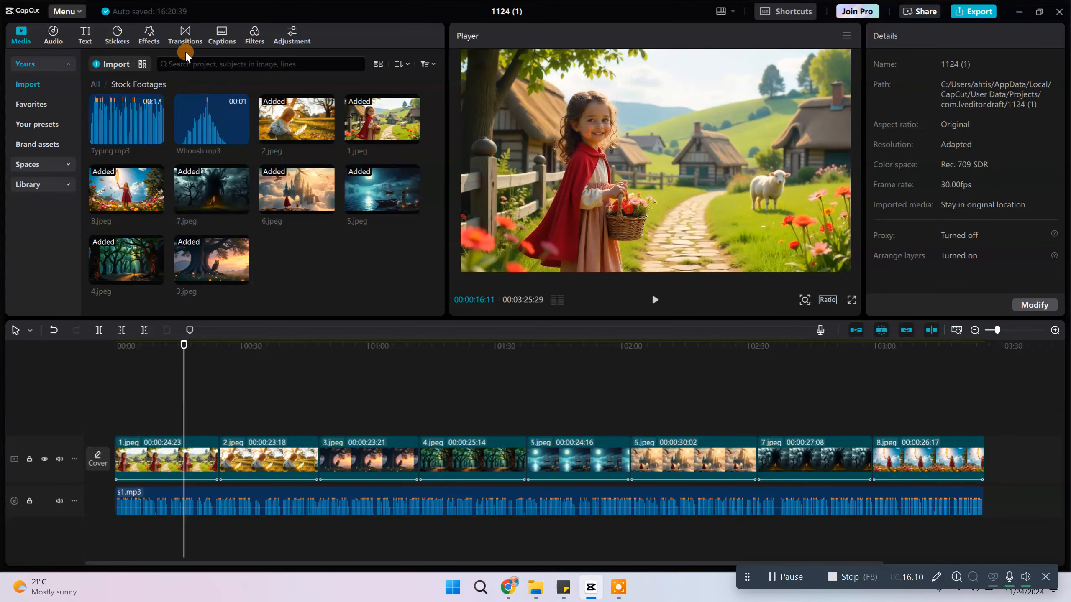
# Step: Try the Slide Left transition between 1.jpeg and 2.jpeg and undo it
pyautogui.click(184, 36)
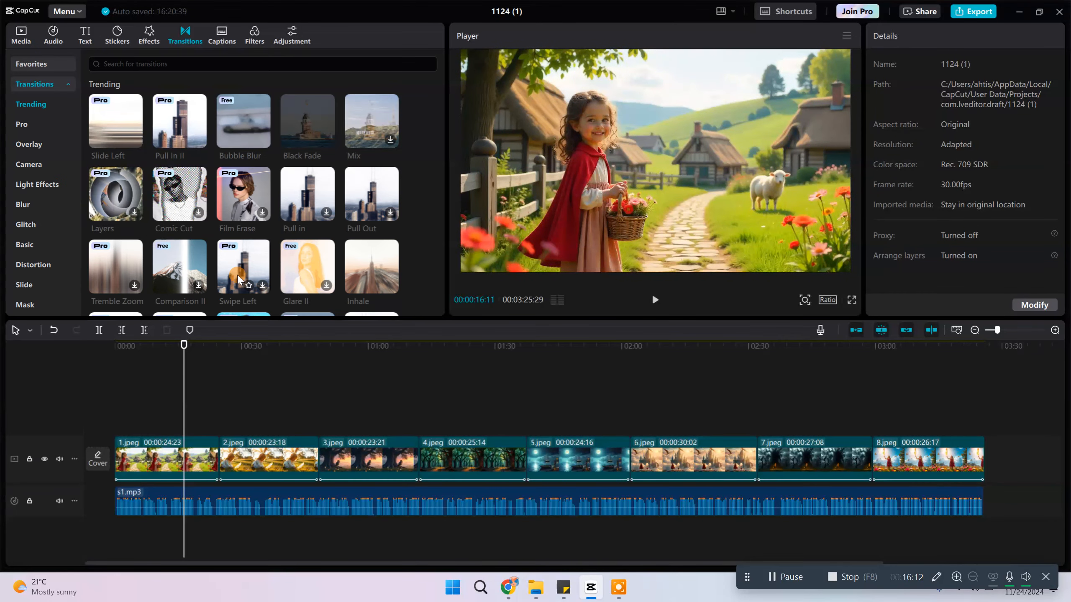
pyautogui.moveTo(119, 123)
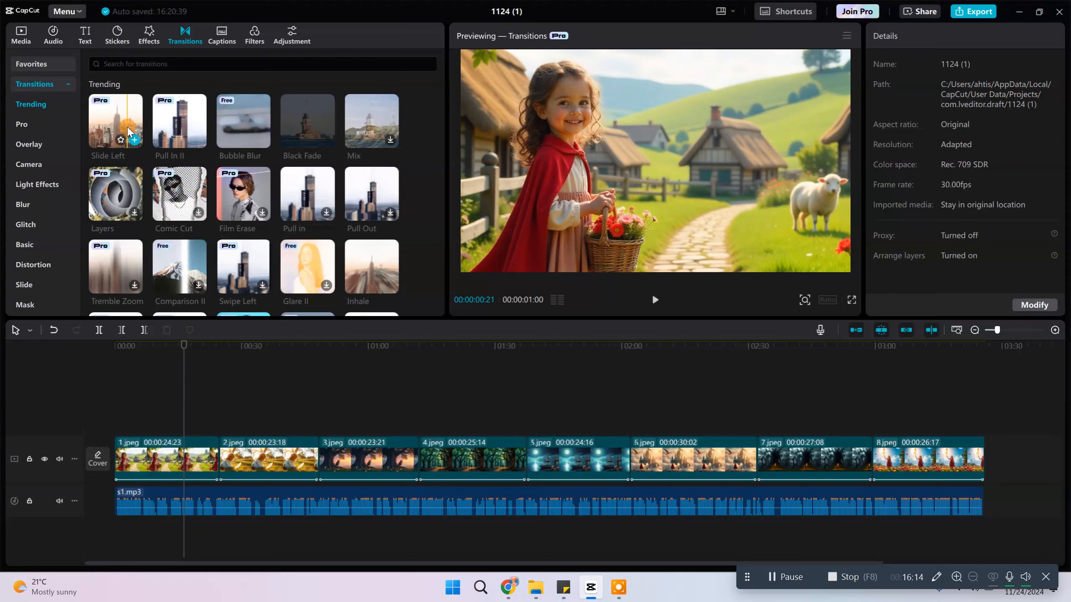
pyautogui.moveTo(119, 122)
pyautogui.mouseDown()
pyautogui.moveTo(177, 219)
pyautogui.moveTo(226, 436)
pyautogui.moveTo(219, 467)
pyautogui.mouseUp()
pyautogui.click(621, 331)
pyautogui.moveTo(211, 357)
pyautogui.mouseDown()
pyautogui.moveTo(231, 350)
pyautogui.moveTo(210, 351)
pyautogui.mouseUp()
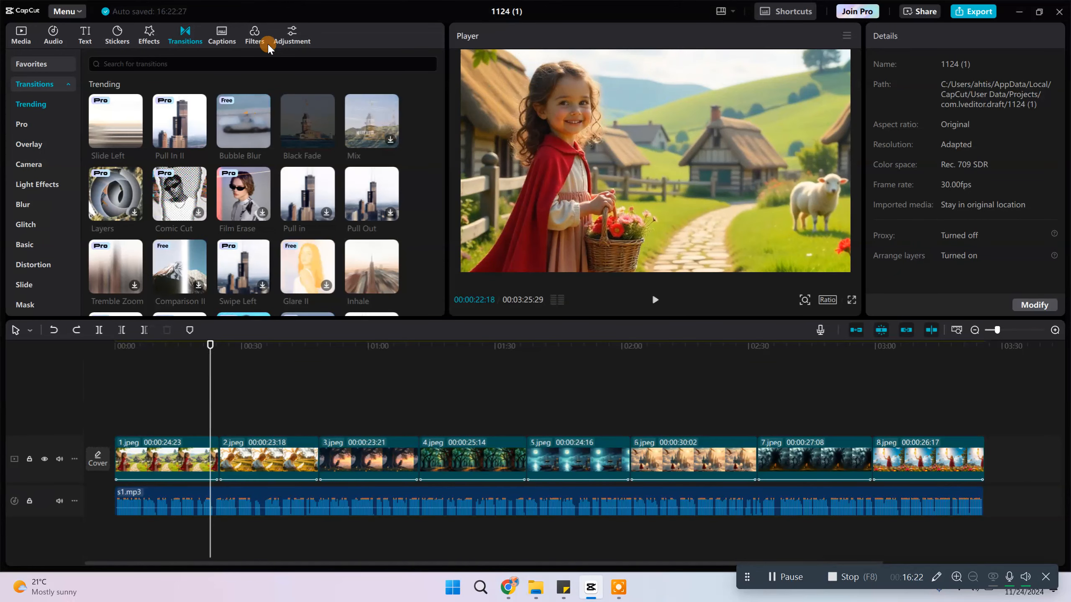
# Step: Add a 0.4 s Black Fade transition between all the clips and play back the cut from 1.jpeg to 2.jpeg
pyautogui.moveTo(303, 136)
pyautogui.mouseDown()
pyautogui.moveTo(285, 314)
pyautogui.moveTo(219, 467)
pyautogui.mouseUp()
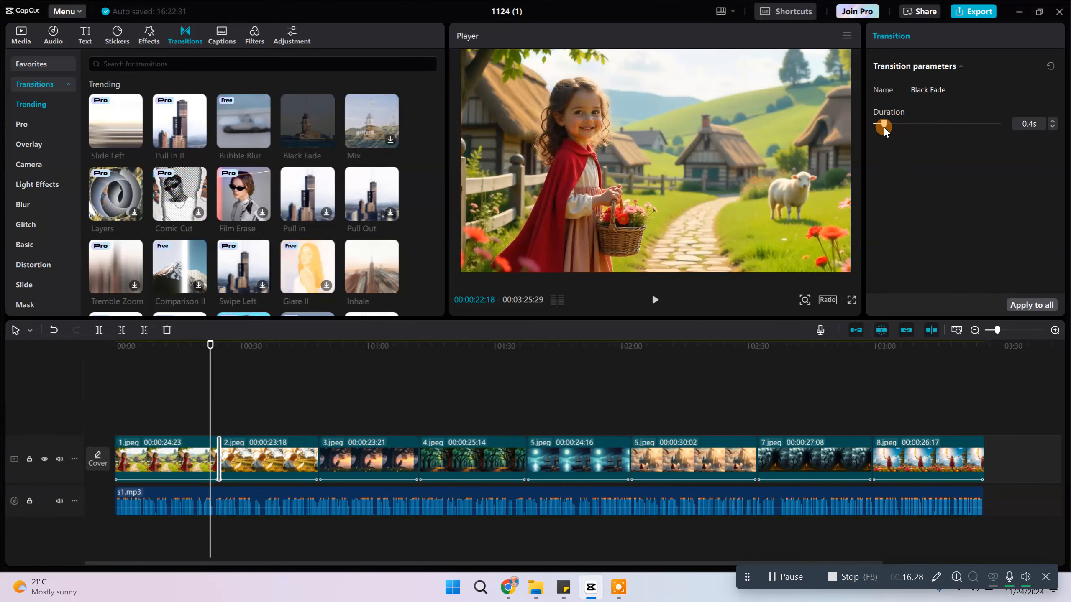
pyautogui.click(1022, 306)
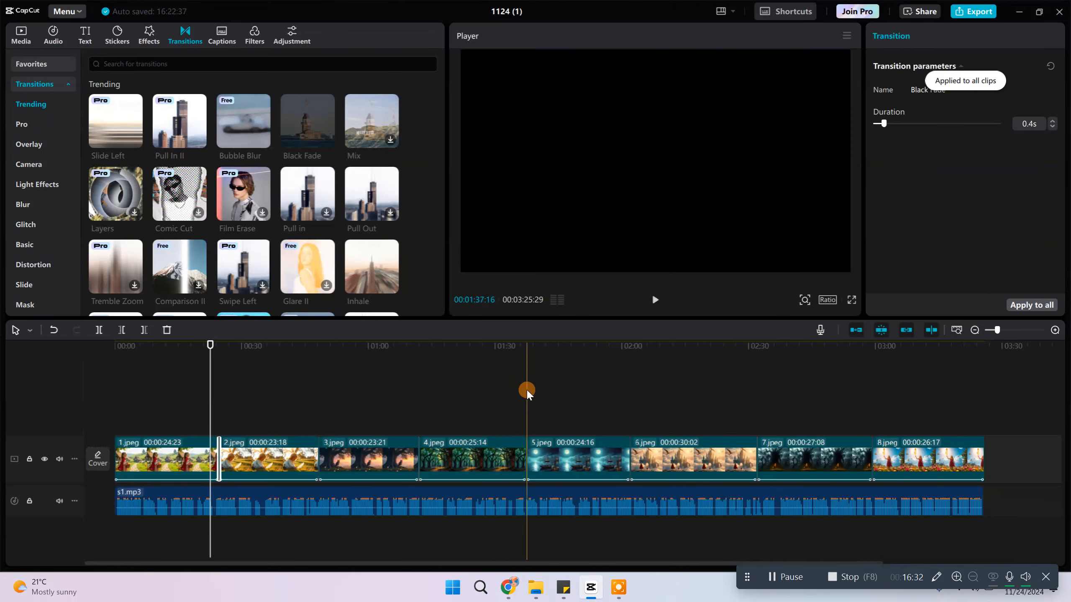
pyautogui.click(220, 385)
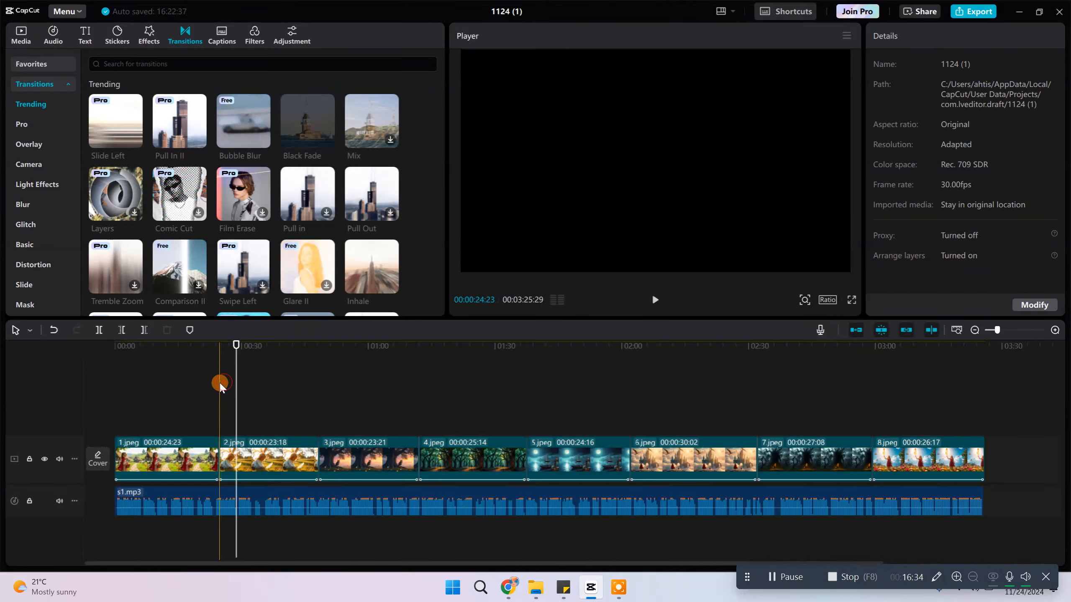
pyautogui.click(209, 363)
pyautogui.press('space')
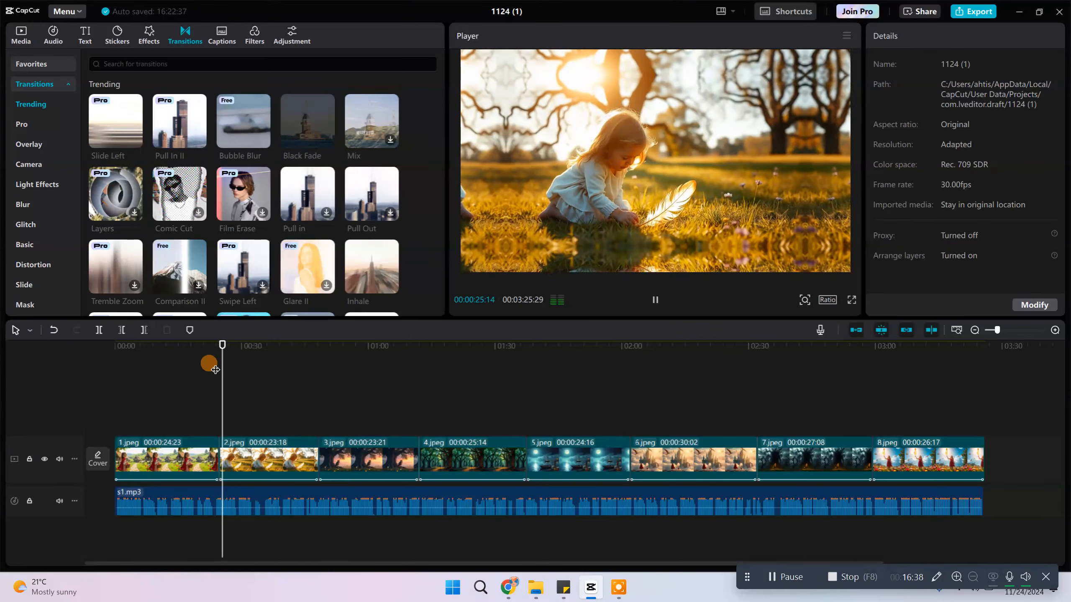
pyautogui.moveTo(224, 354); pyautogui.dragTo(87, 469)
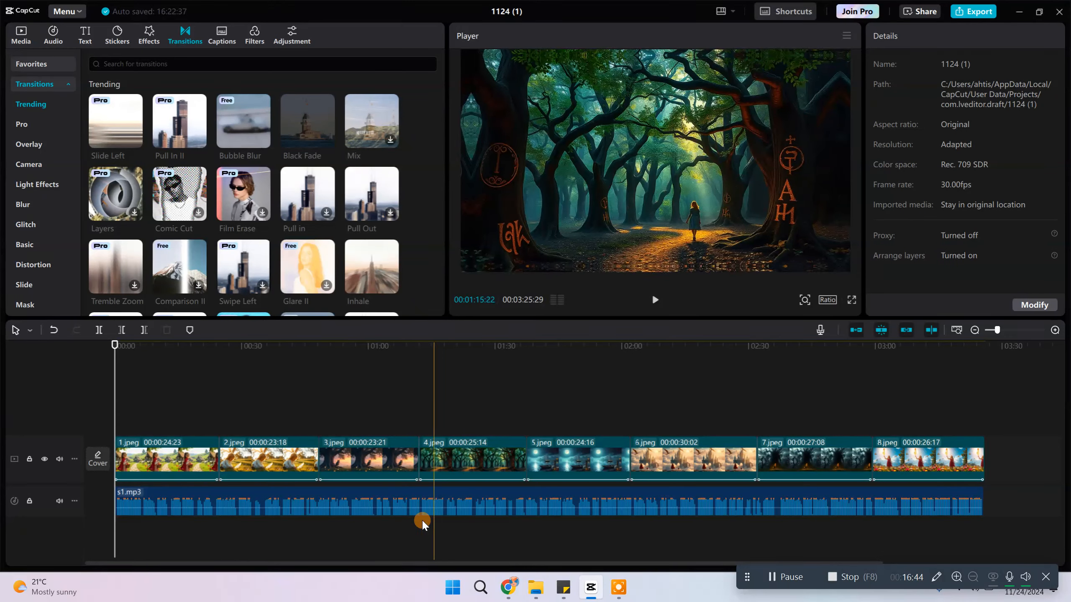
# Step: Place SUB10.mp4 from the MSC folder on a track above the images at about 1:30
pyautogui.click(22, 34)
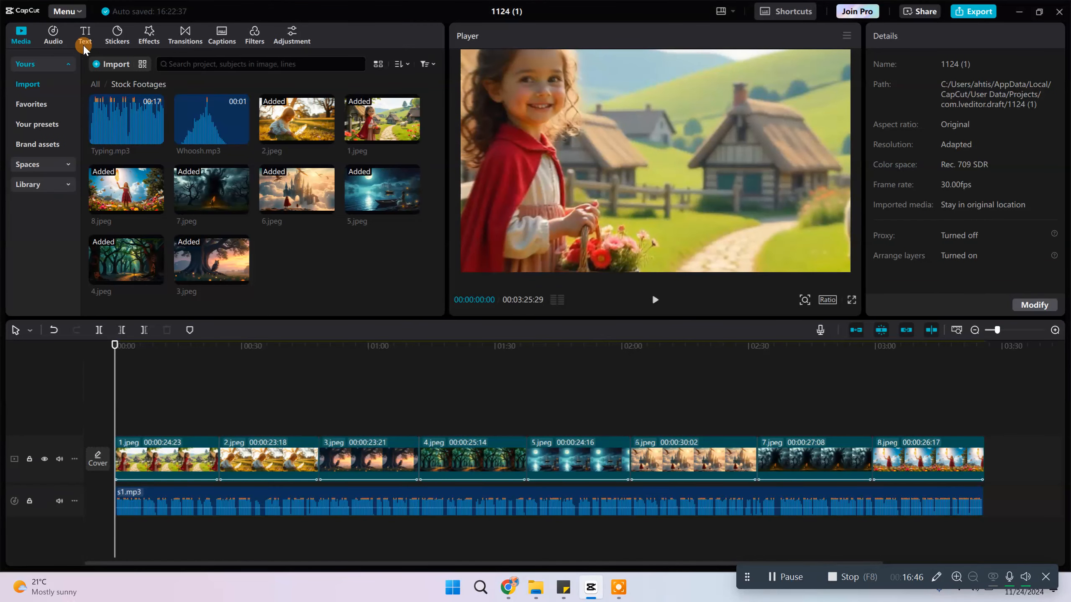
pyautogui.click(95, 84)
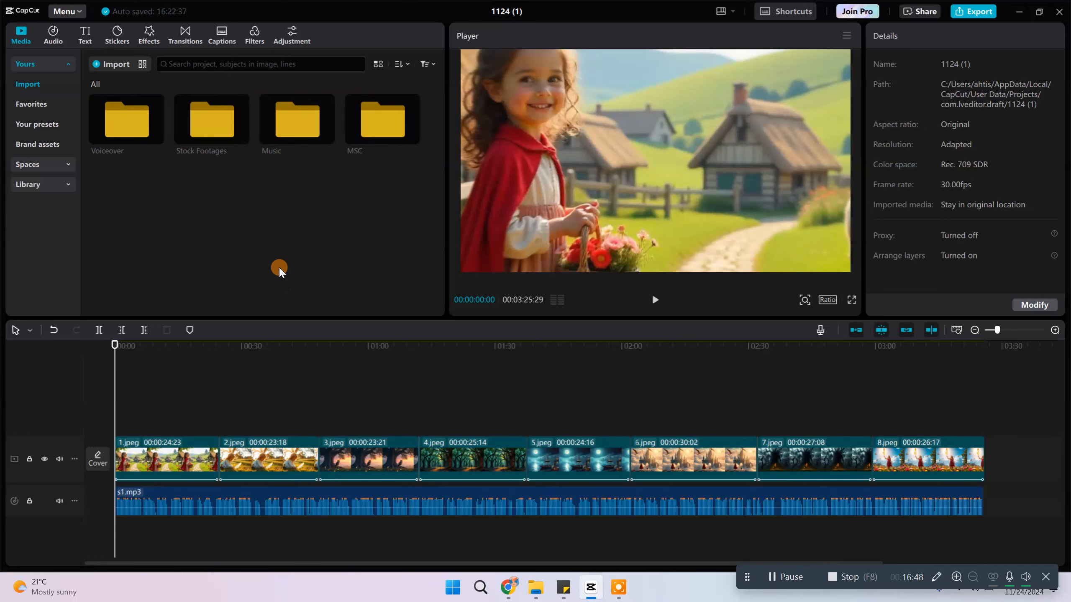
pyautogui.moveTo(240, 368); pyautogui.dragTo(993, 368)
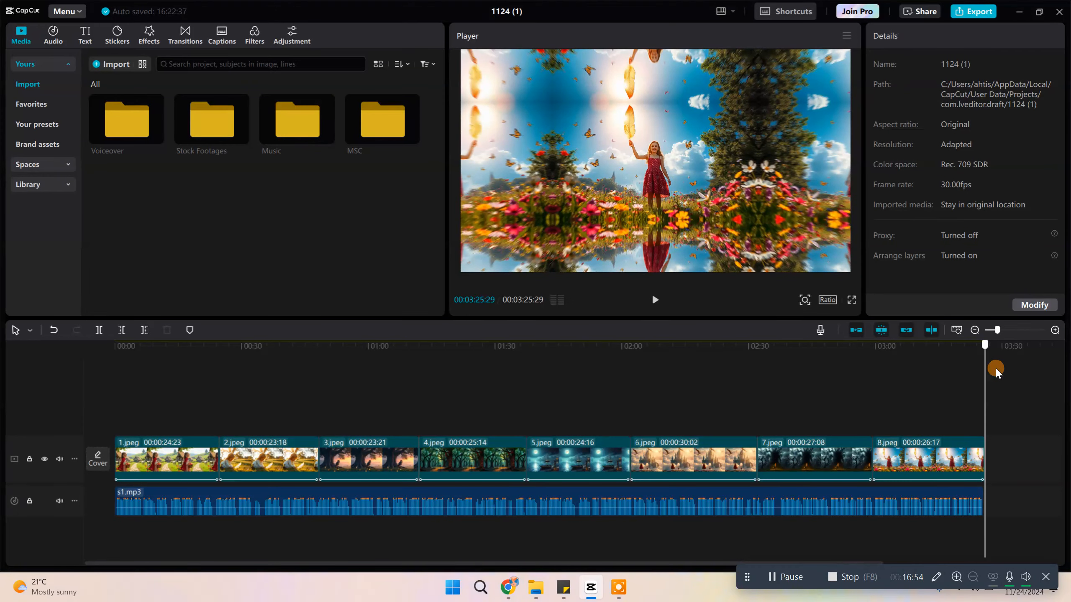
pyautogui.moveTo(995, 368); pyautogui.dragTo(497, 411)
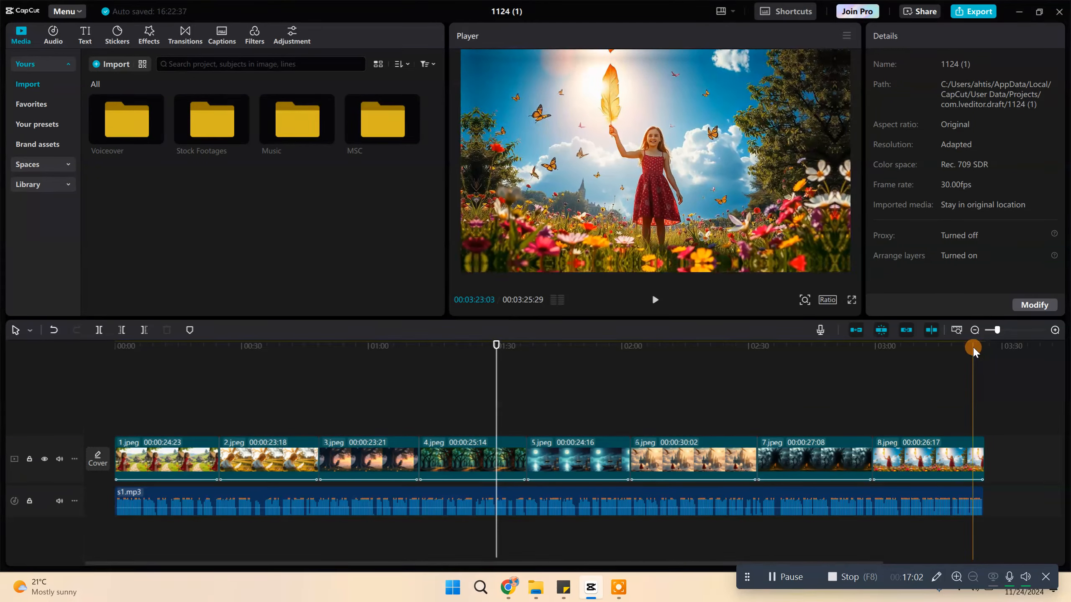
pyautogui.doubleClick(359, 105)
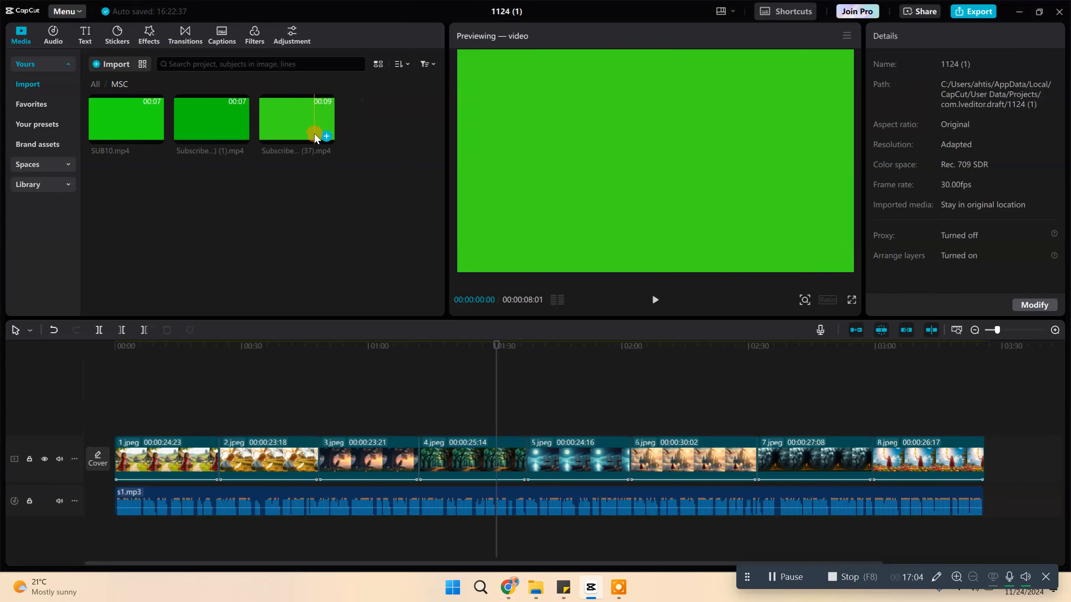
pyautogui.moveTo(117, 112); pyautogui.dragTo(493, 411)
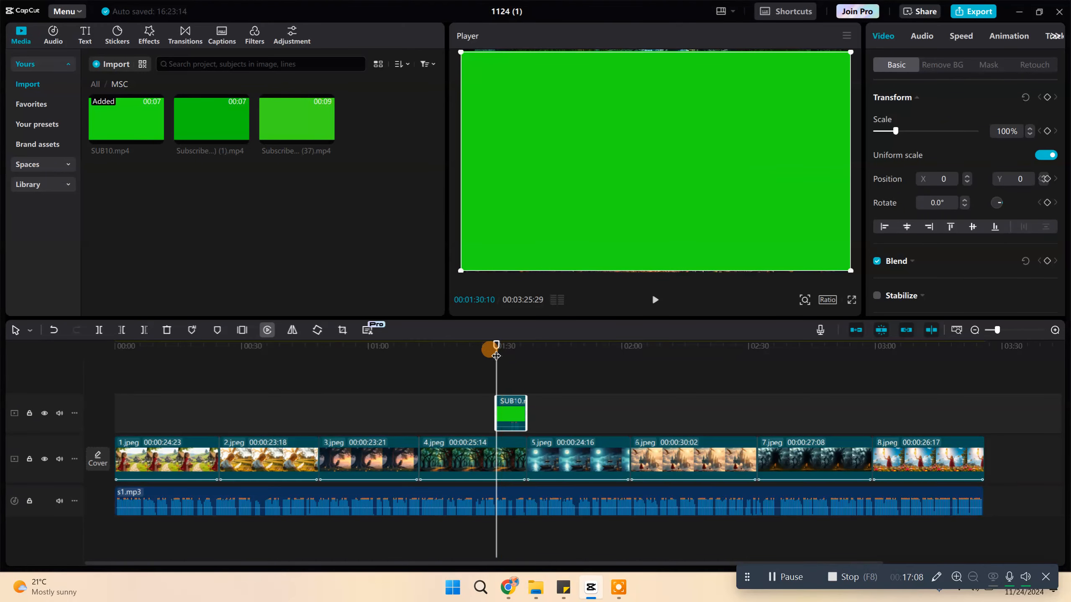
# Step: Turn on the chroma key for SUB10.mp4 at about 1:32, where its subscribe button is visible
pyautogui.click(942, 66)
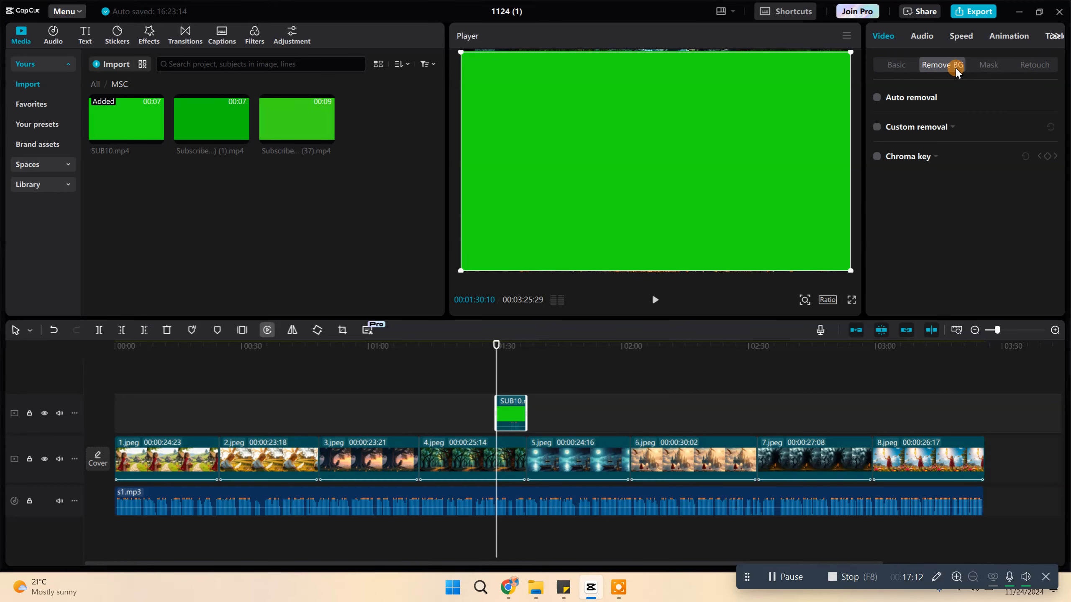
pyautogui.click(517, 376)
pyautogui.moveTo(511, 342); pyautogui.dragTo(535, 347)
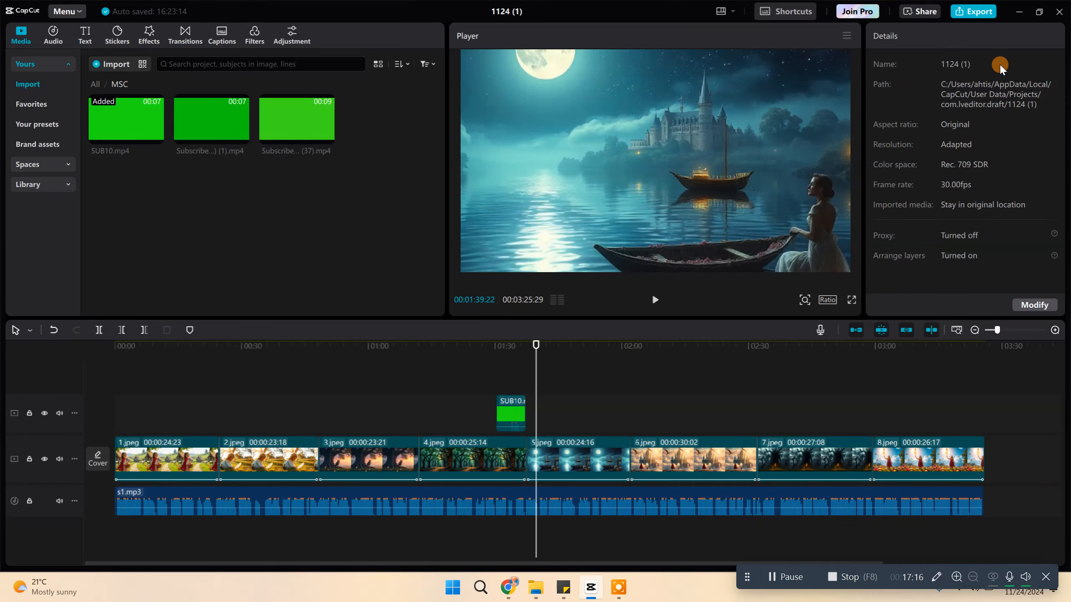
pyautogui.moveTo(504, 347)
pyautogui.mouseDown()
pyautogui.moveTo(492, 347)
pyautogui.moveTo(504, 357)
pyautogui.mouseUp()
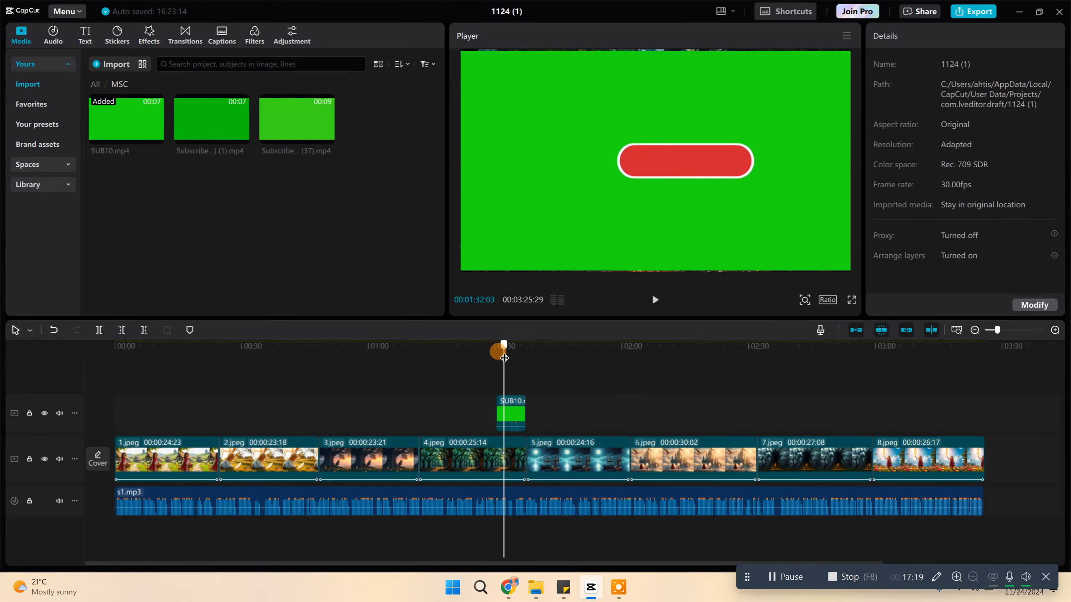
pyautogui.click(525, 404)
pyautogui.click(506, 411)
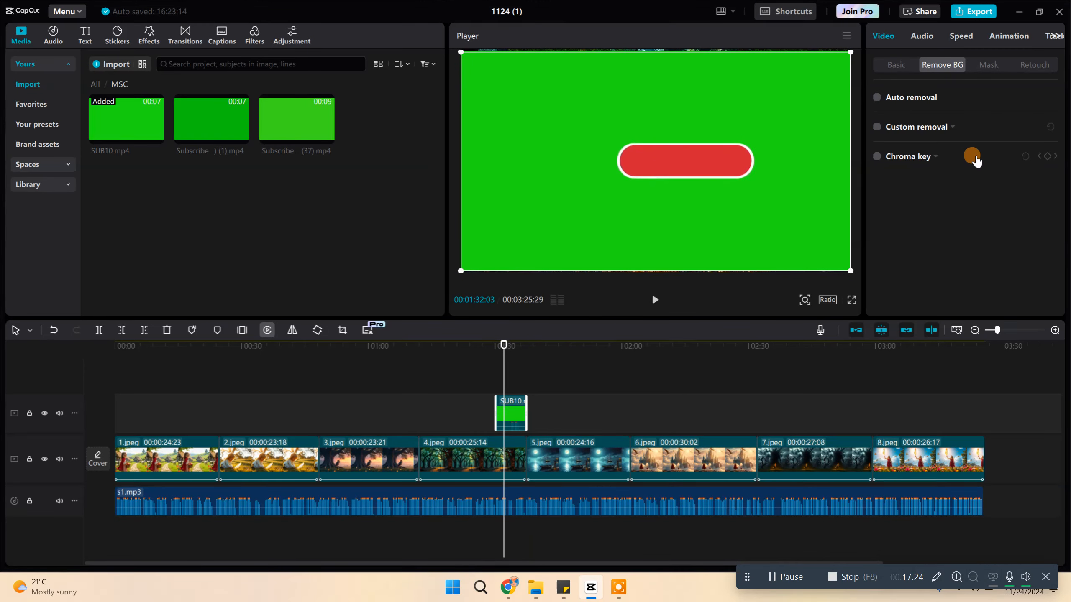
pyautogui.click(876, 157)
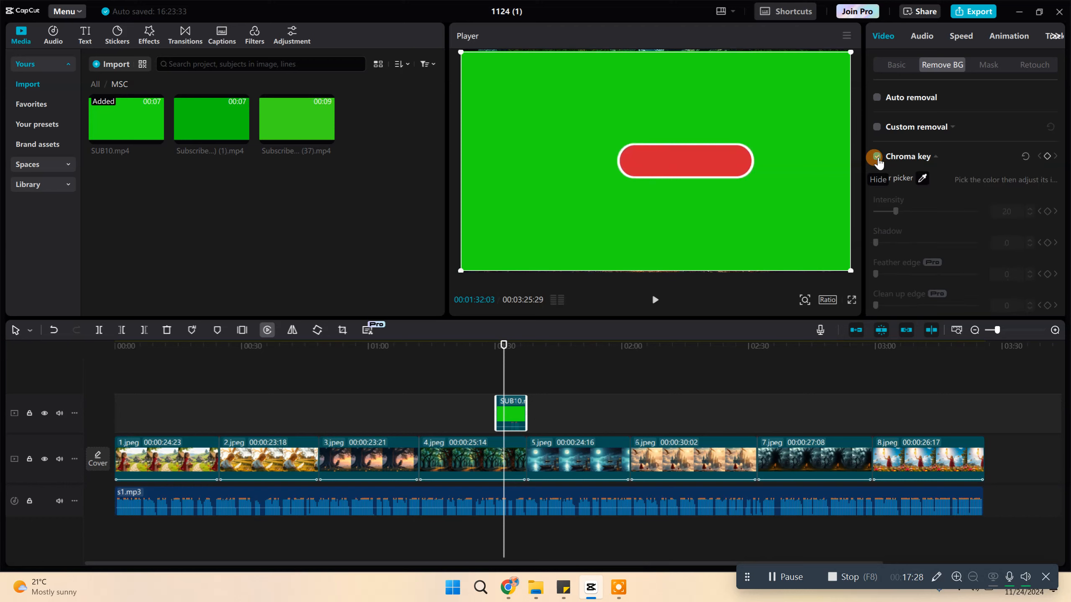
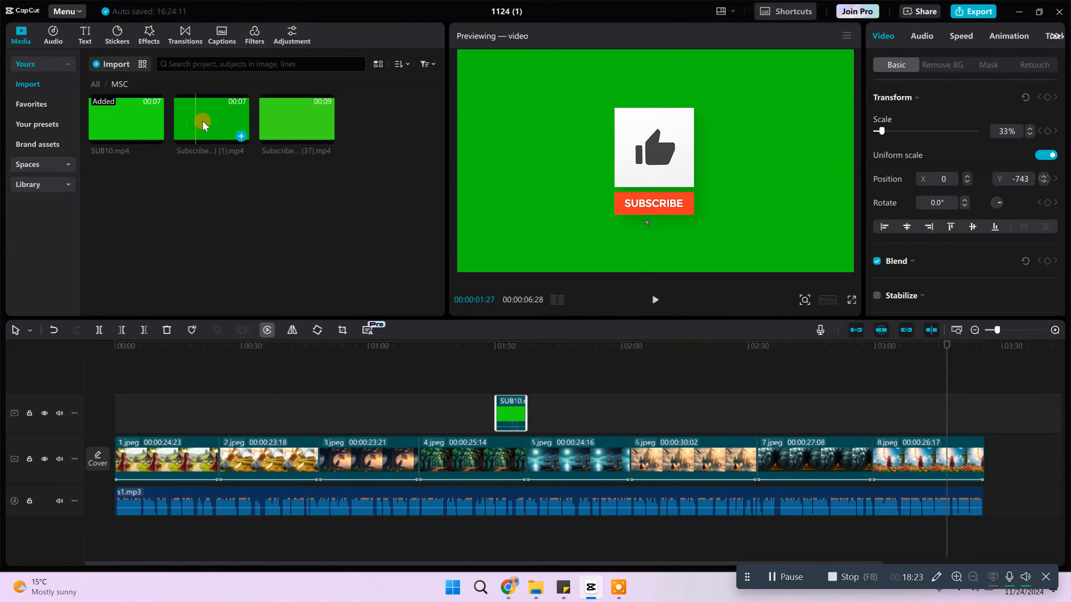
# Step: Place the second subscribe clip above the end of 8.jpeg and key out its green with intensity 55, feather edge 29 and clean up edge 24
pyautogui.moveTo(193, 121); pyautogui.dragTo(956, 414)
pyautogui.moveTo(946, 361); pyautogui.dragTo(964, 369)
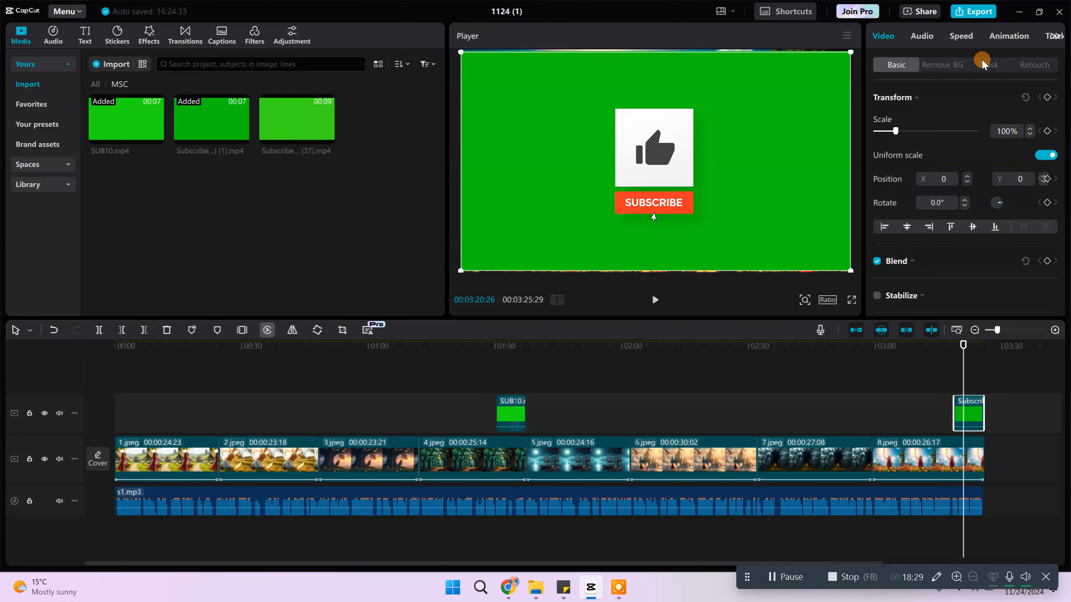
pyautogui.click(964, 64)
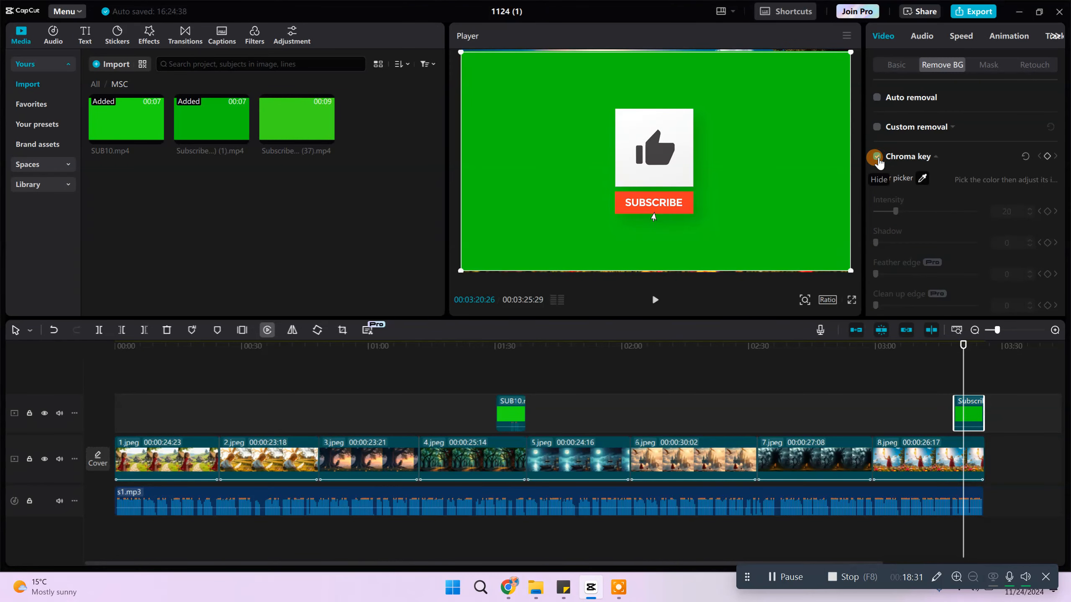
pyautogui.click(807, 148)
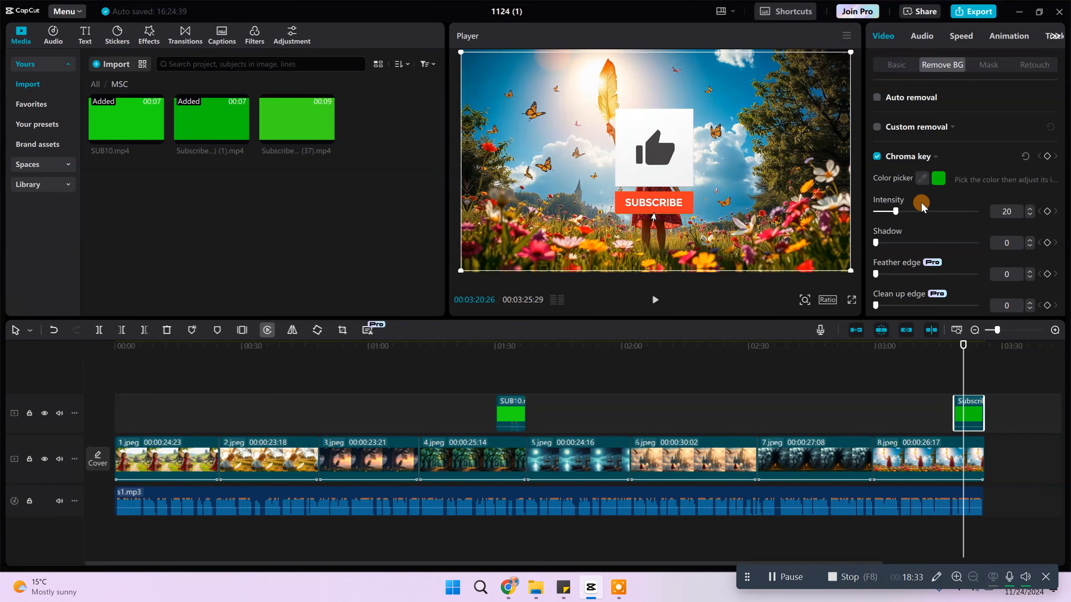
pyautogui.scroll(-1, 938, 221)
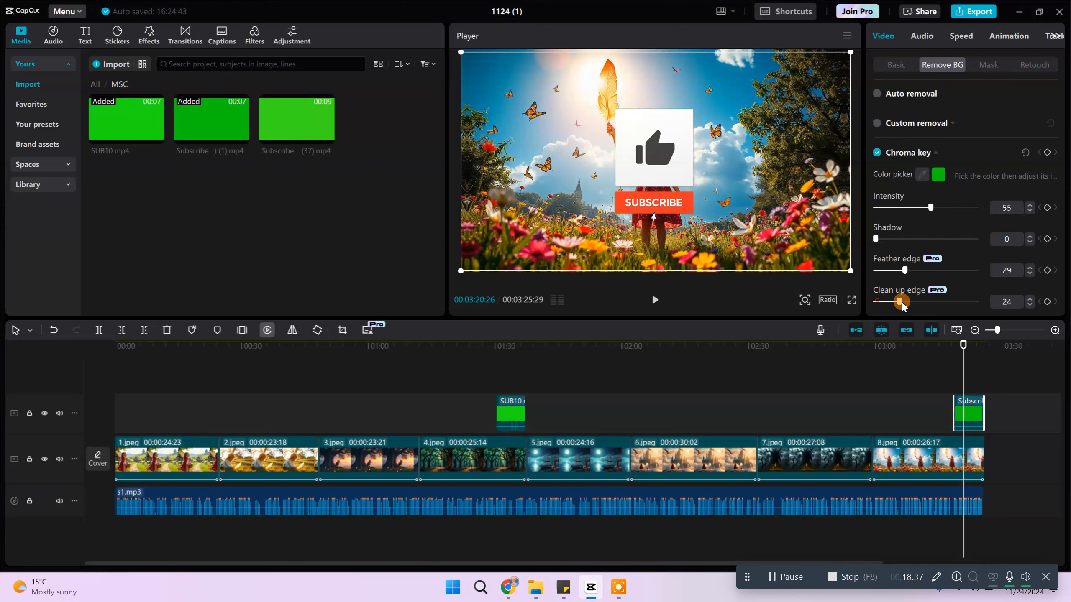
# Step: Shrink the keyed subscribe clip over 8.jpeg and move it to the bottom centre of the frame
pyautogui.moveTo(851, 53); pyautogui.dragTo(665, 204)
pyautogui.moveTo(651, 162); pyautogui.dragTo(649, 233)
# Step: Play back the subscribe overlay near the end in full screen and check playback of the story's opening
pyautogui.moveTo(910, 363); pyautogui.dragTo(939, 364)
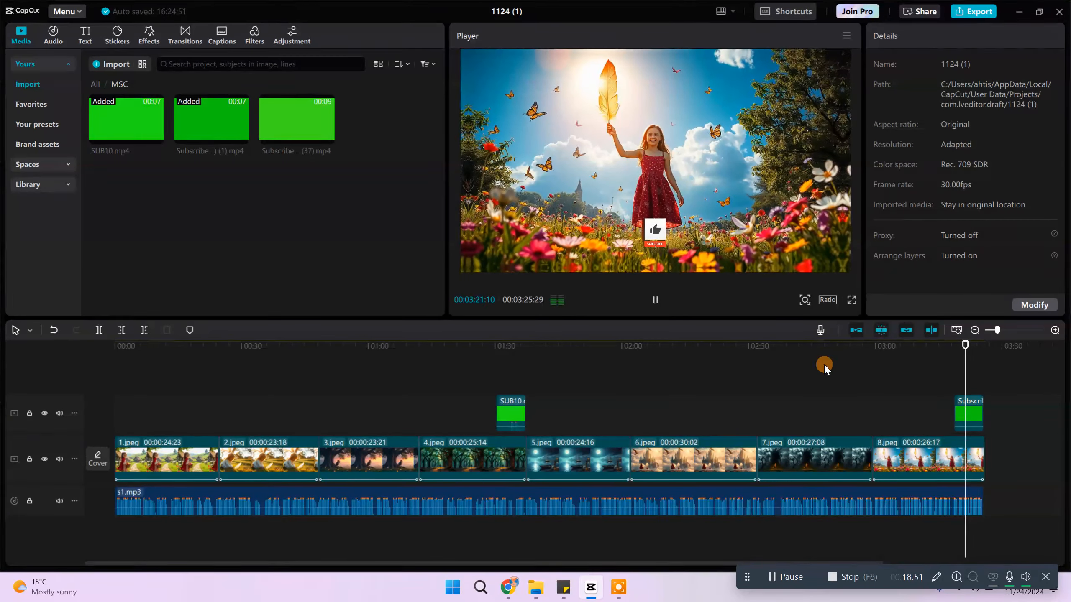
pyautogui.click(852, 299)
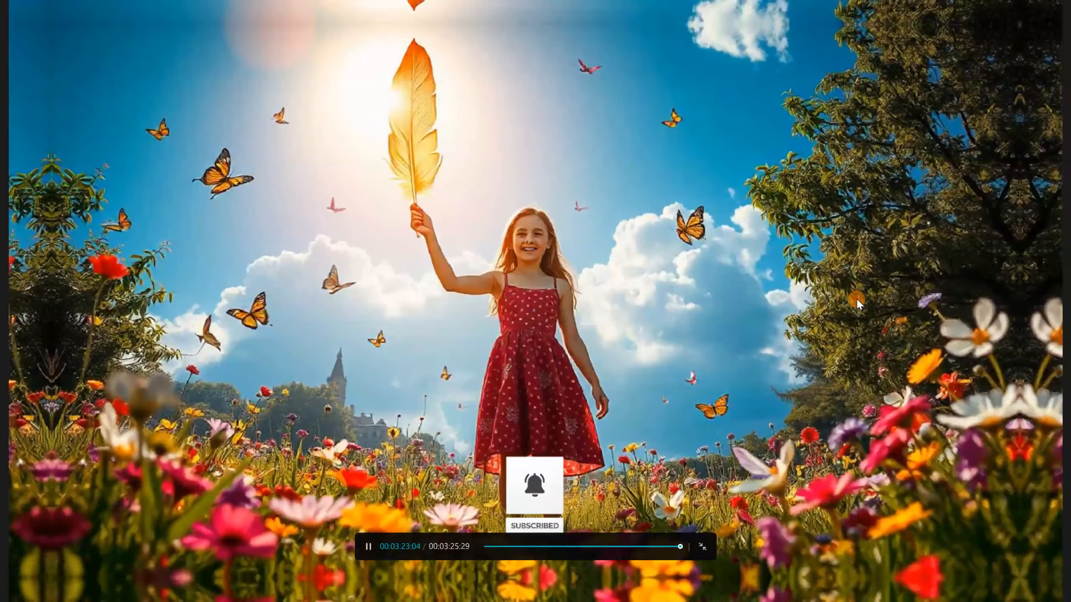
pyautogui.press('Escape')
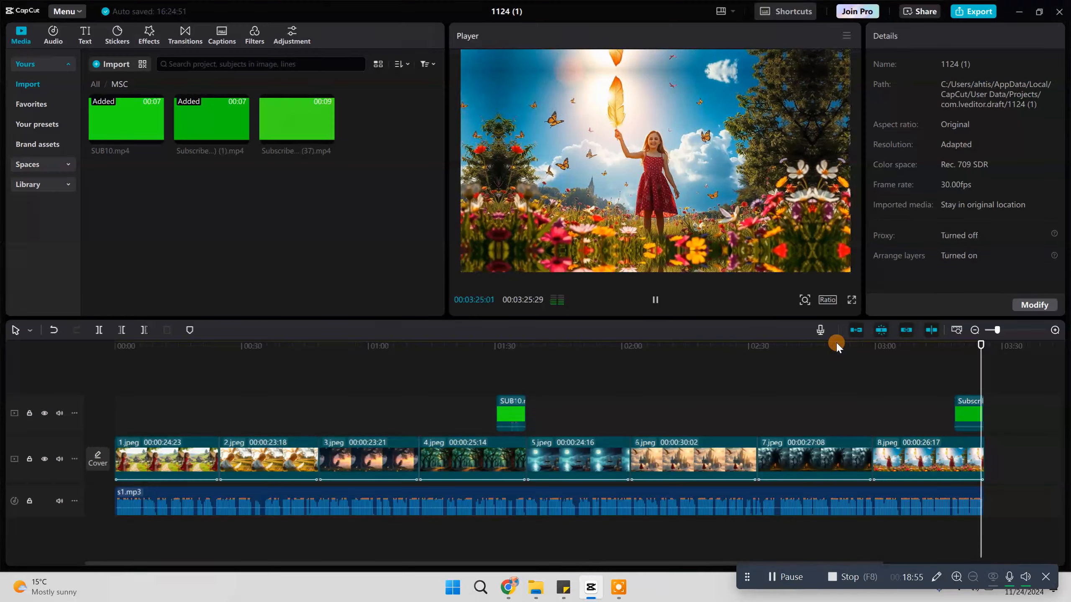
pyautogui.click(884, 349)
pyautogui.moveTo(888, 357); pyautogui.dragTo(129, 447)
pyautogui.press('space')
pyautogui.press('space')
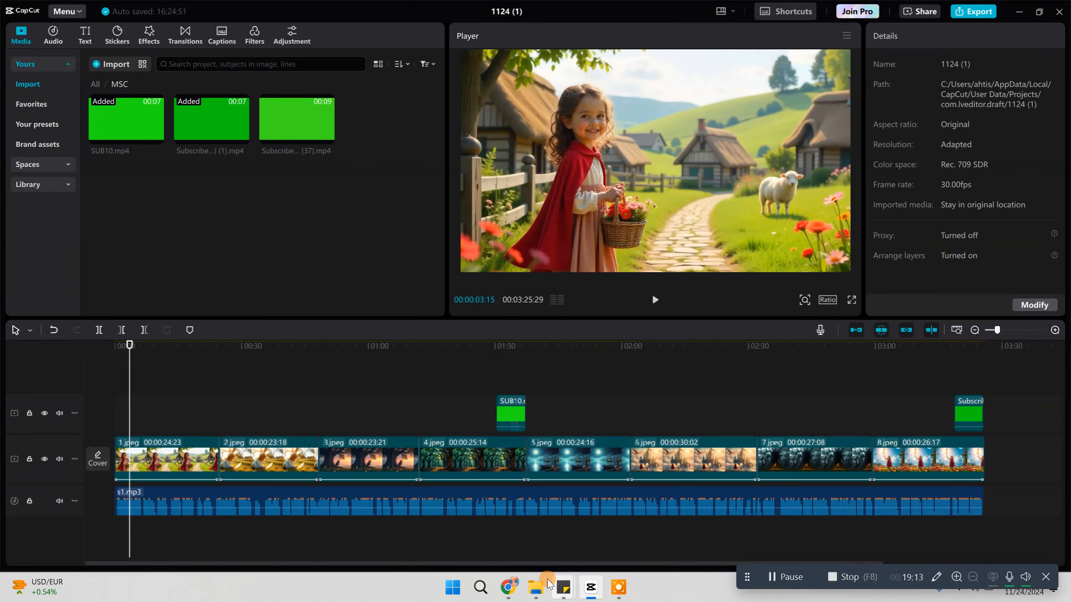
# Step: Switch to File Explorer, open the Overlays folder inside Youtube's Editing Material folder, and select RECOMMENDED STAINS OVERLAY
pyautogui.moveTo(543, 589)
pyautogui.click(551, 521)
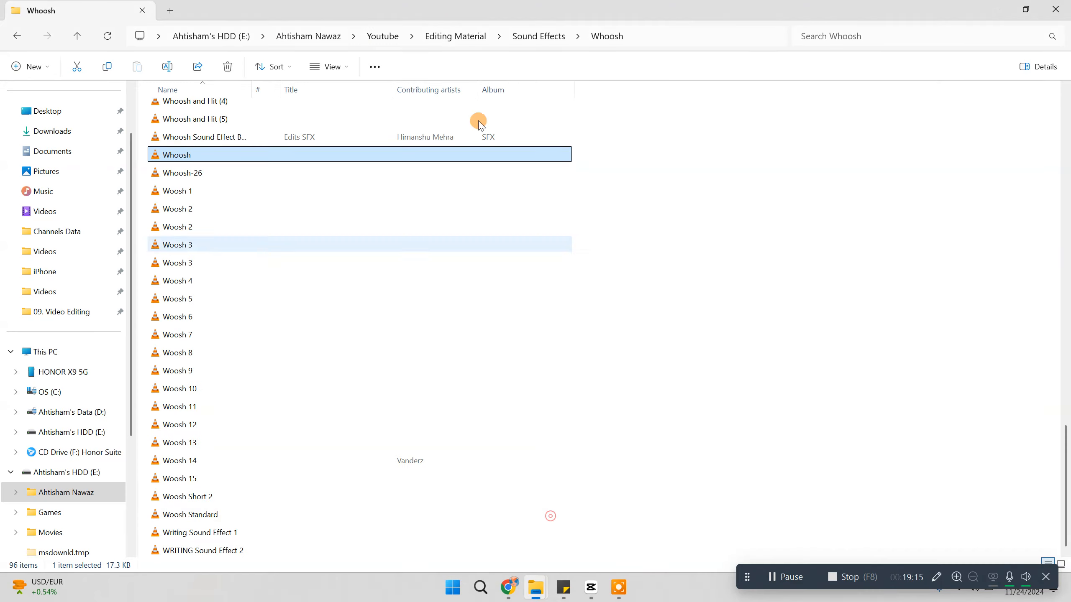
pyautogui.click(383, 34)
pyautogui.click(437, 34)
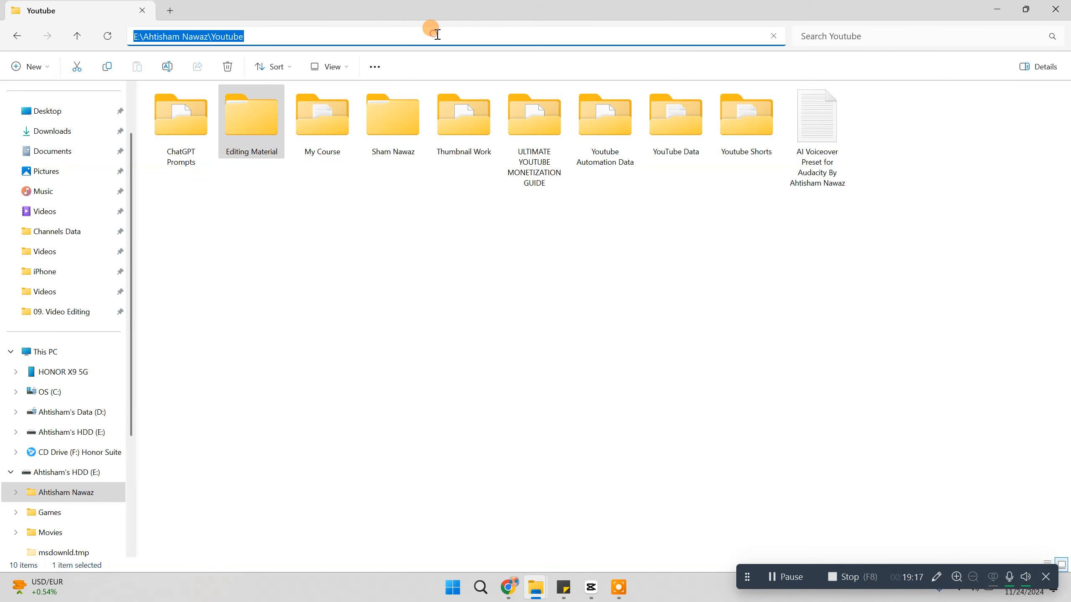
pyautogui.doubleClick(273, 129)
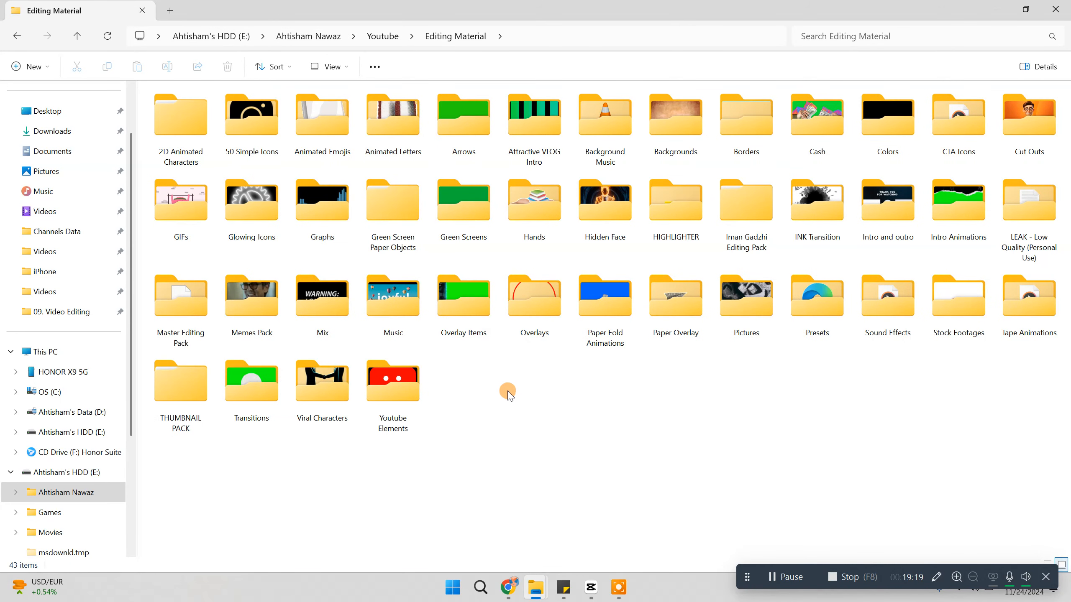
pyautogui.doubleClick(549, 338)
pyautogui.hotkey('alt', 'Left')
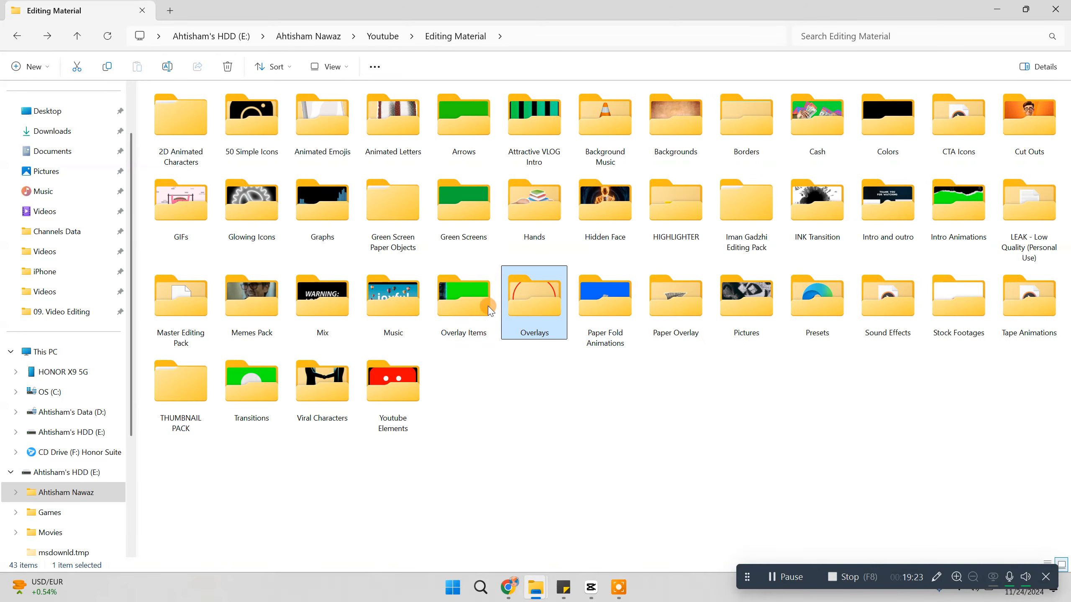
pyautogui.doubleClick(541, 314)
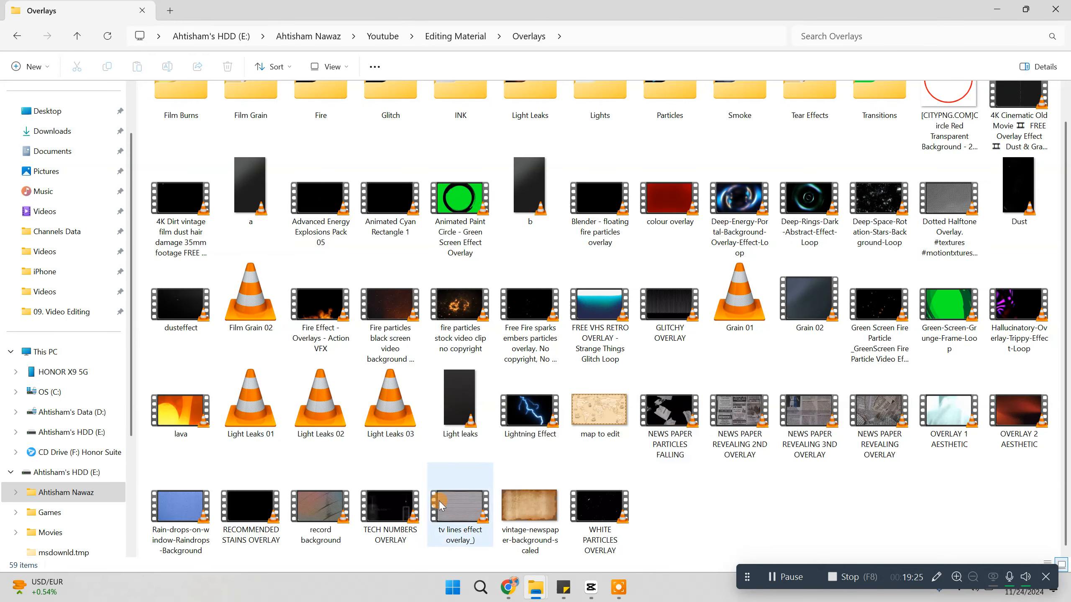
pyautogui.click(258, 517)
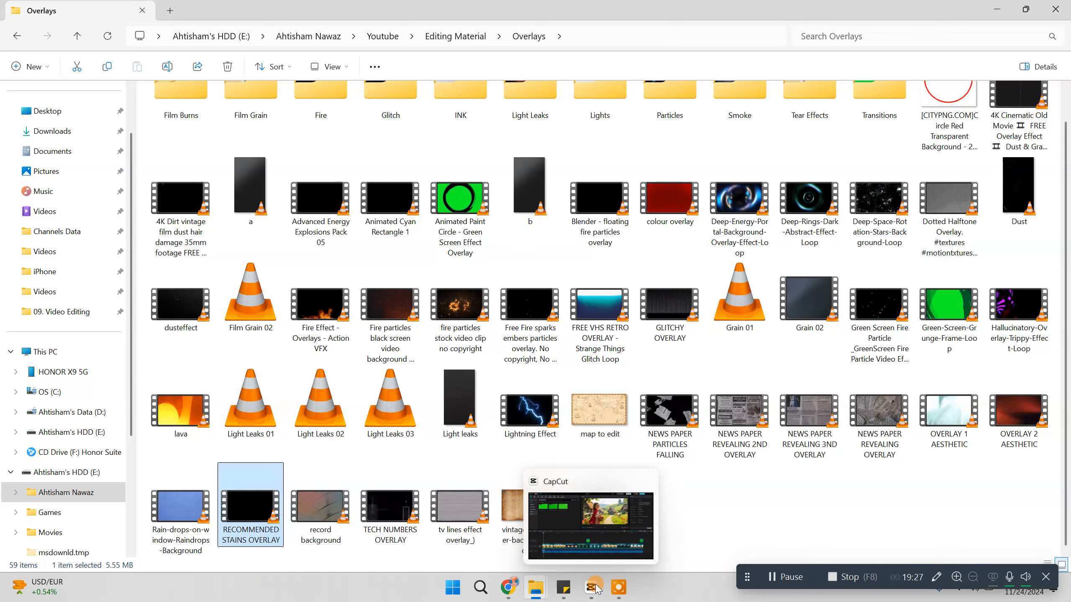
# Step: Import the stains overlay video into the CapCut project and place it on a new top track starting at 0:00
pyautogui.click(593, 590)
pyautogui.moveTo(595, 592); pyautogui.dragTo(334, 198)
pyautogui.moveTo(354, 119); pyautogui.dragTo(118, 384)
# Step: Trim the end of RECOMMENDED STAINS OVERLAY.mp4 at 3:25:20, where the story ends
pyautogui.moveTo(1005, 358); pyautogui.dragTo(979, 352)
pyautogui.click(979, 401)
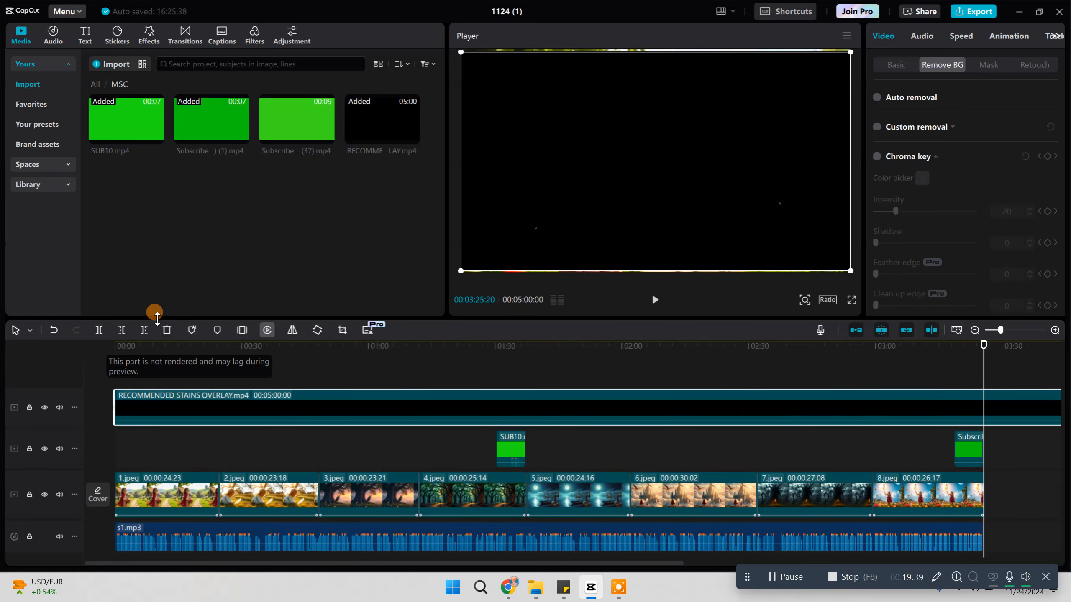
pyautogui.click(144, 331)
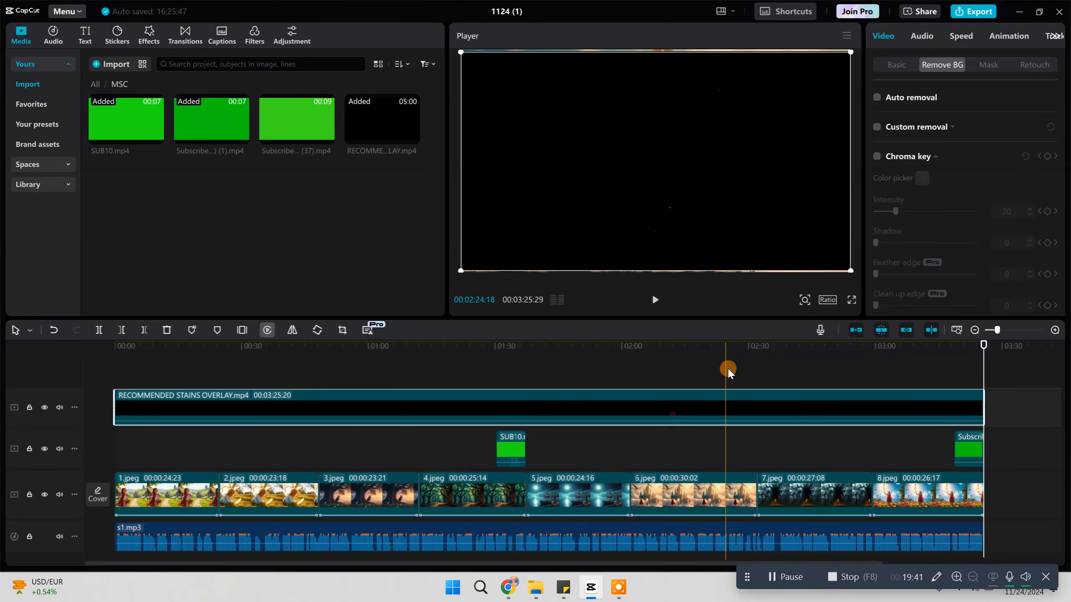
# Step: Enlarge the stains overlay to 102% scale so it fills the whole frame
pyautogui.click(687, 361)
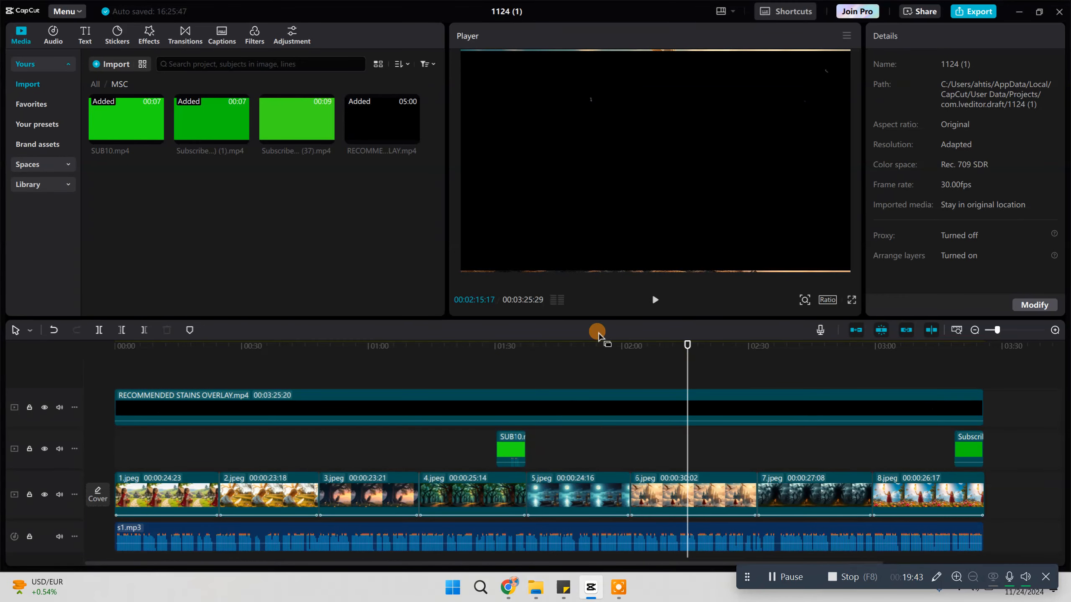
pyautogui.click(593, 403)
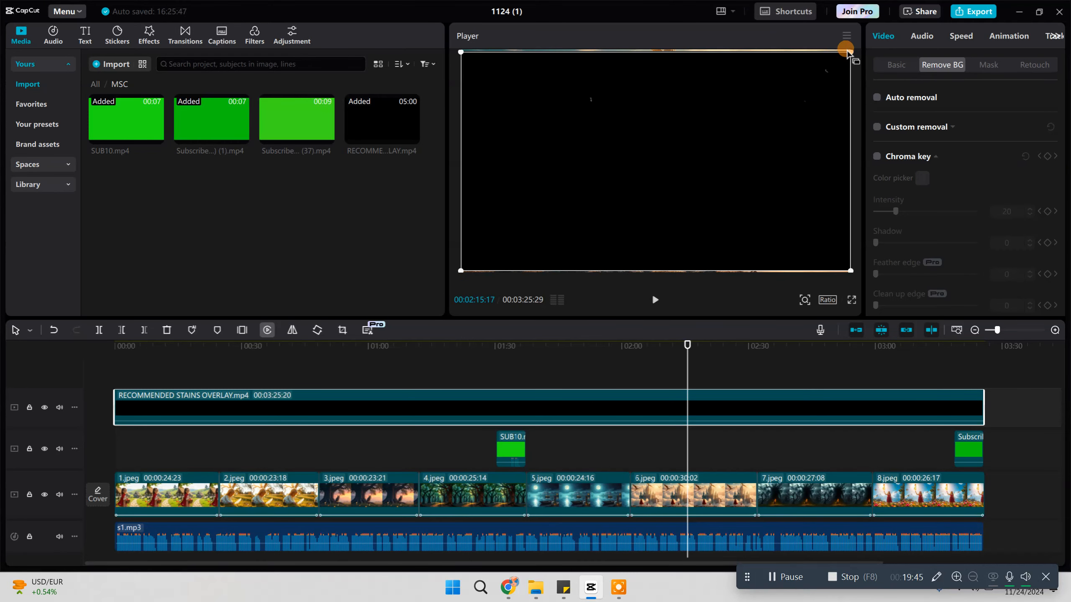
pyautogui.moveTo(849, 54); pyautogui.dragTo(854, 52)
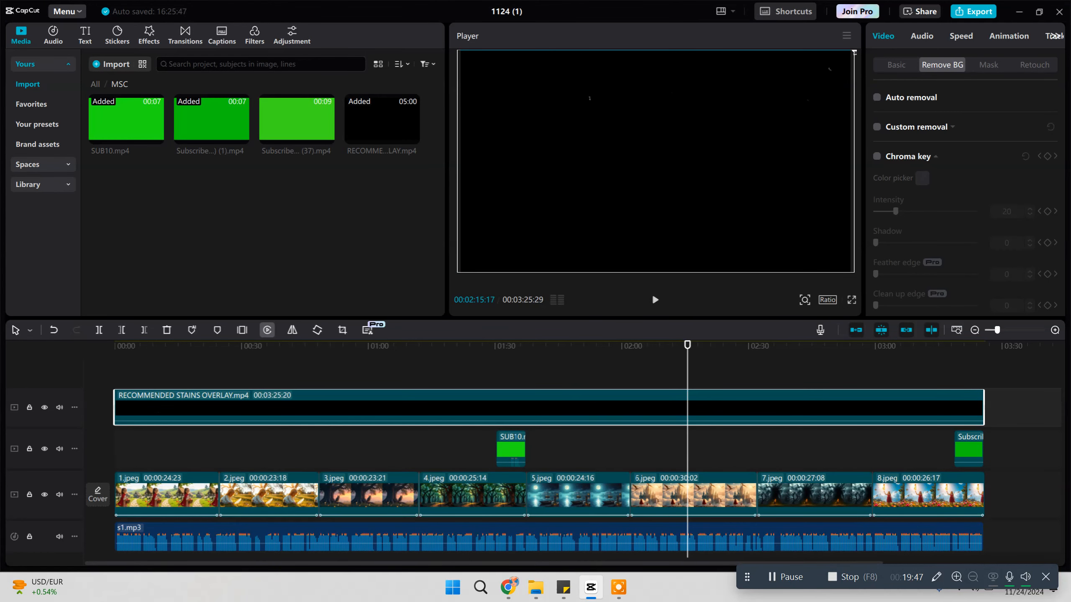
pyautogui.click(601, 365)
pyautogui.click(608, 403)
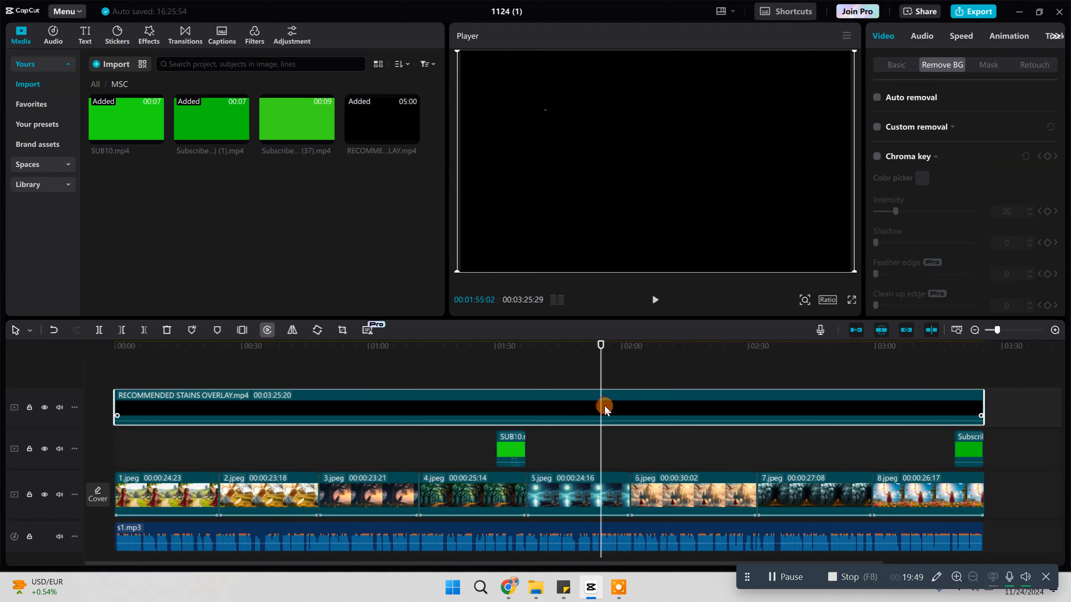
# Step: Try the Brighten blend mode on the stains overlay and set it to Screen instead
pyautogui.click(214, 376)
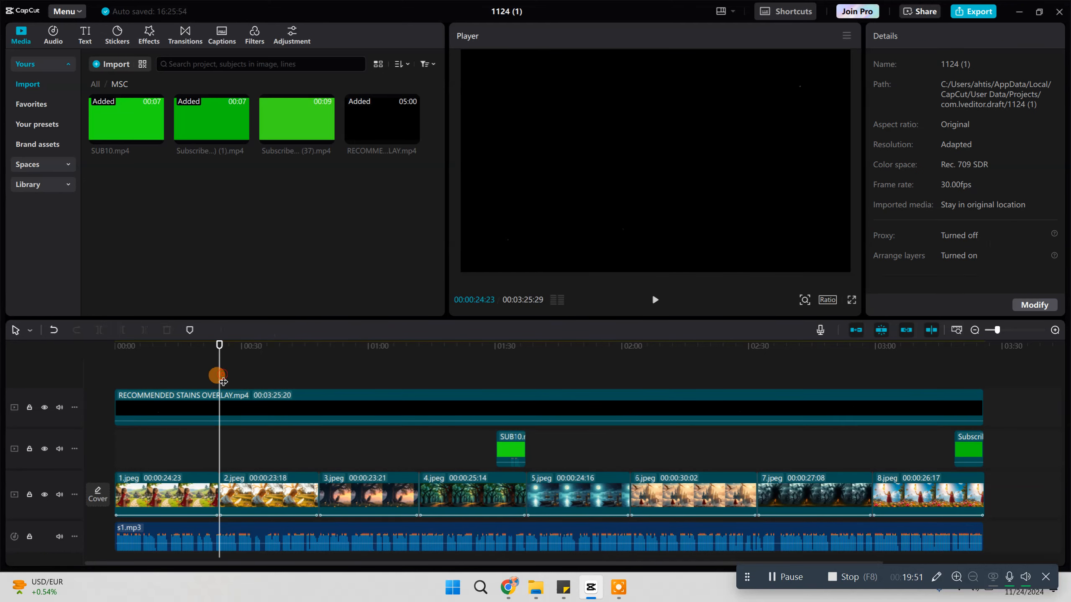
pyautogui.click(261, 401)
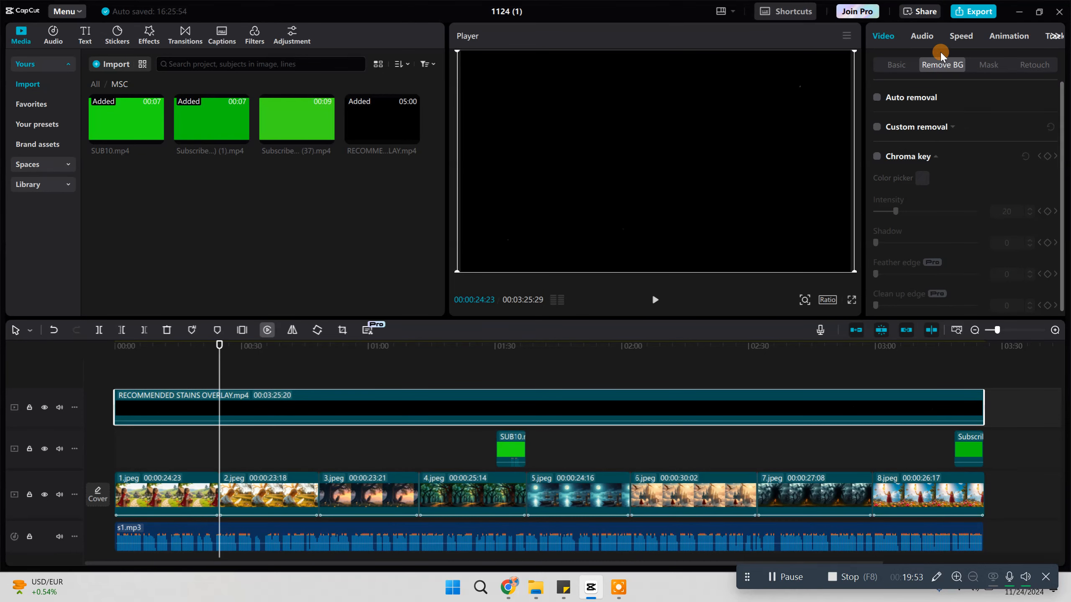
pyautogui.click(894, 65)
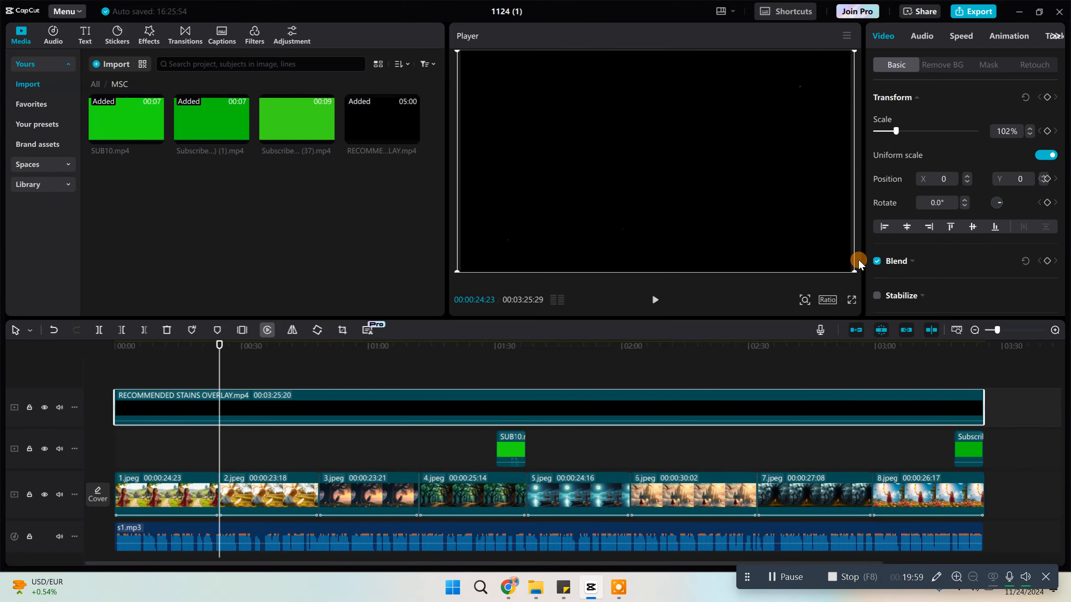
pyautogui.click(913, 264)
pyautogui.scroll(-2, 920, 253)
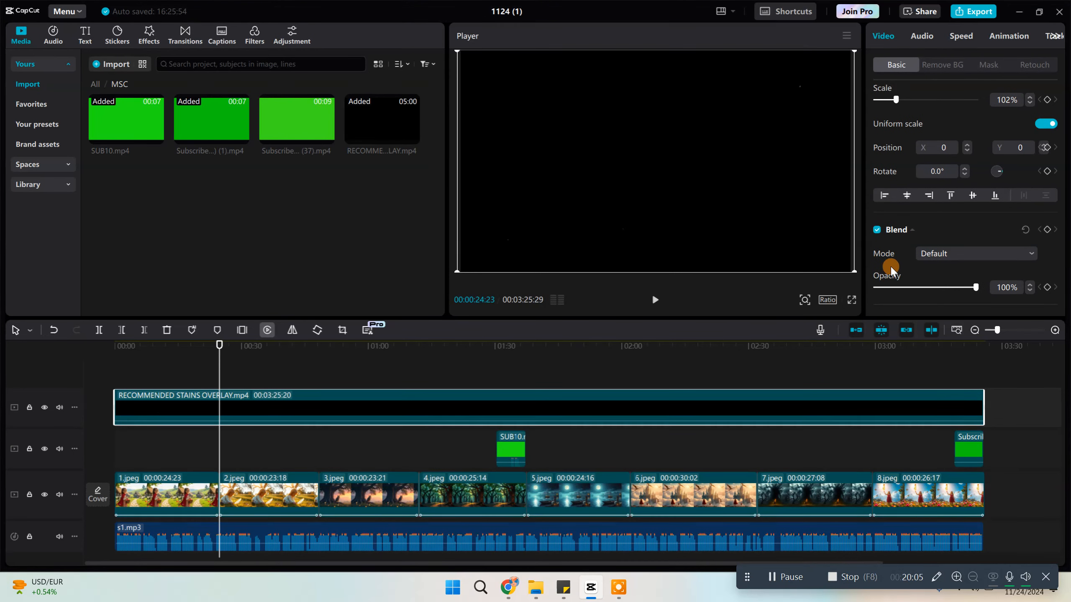
pyautogui.click(933, 255)
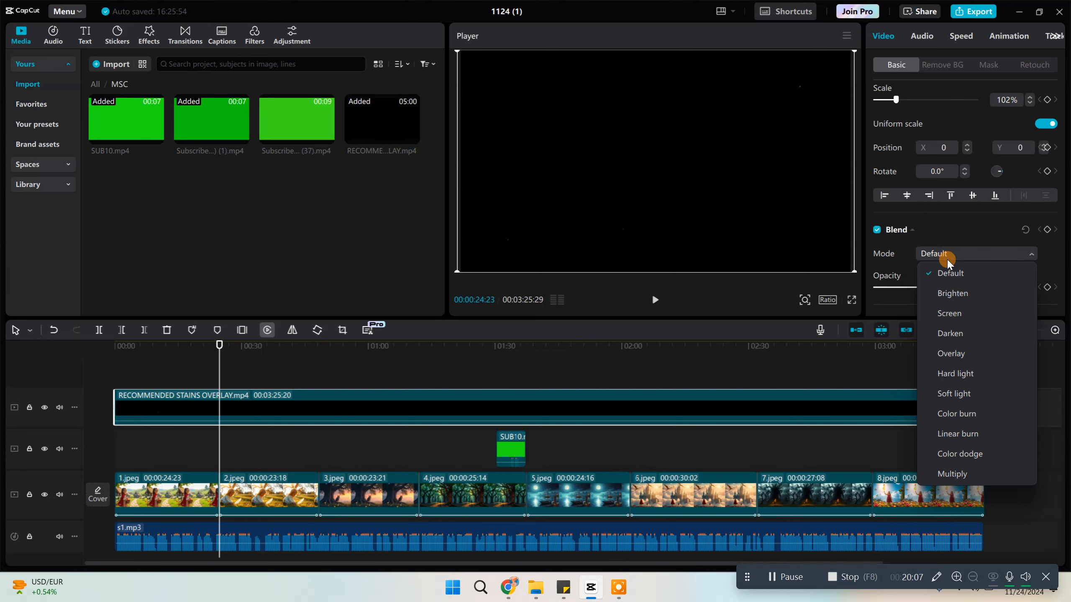
pyautogui.click(967, 295)
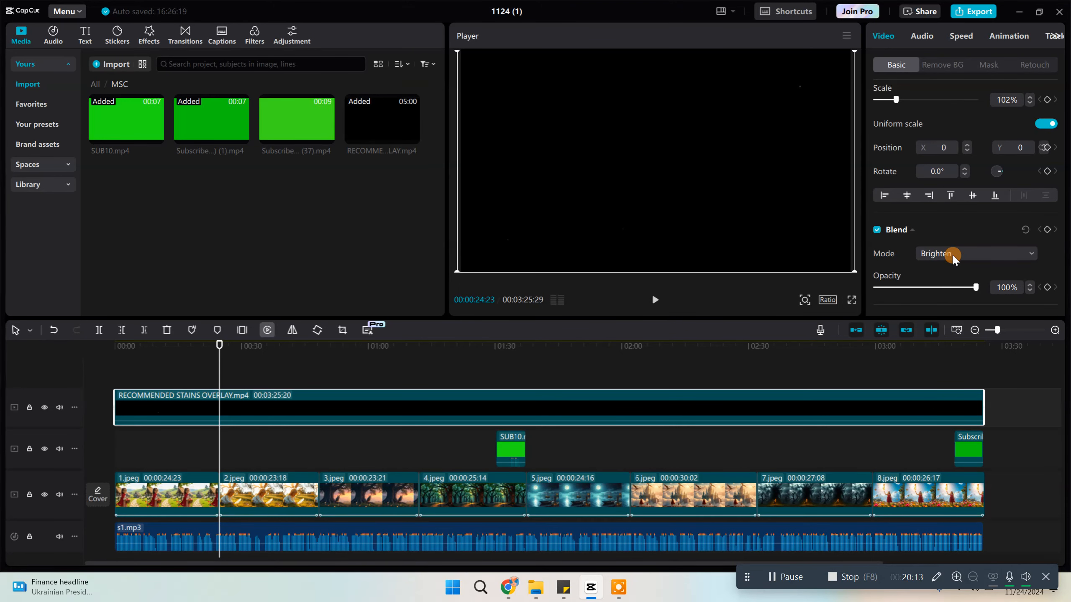
pyautogui.click(952, 254)
pyautogui.click(958, 313)
# Step: Play the blended stains overlay in full screen from about 0:27 and check it again at about 1:54
pyautogui.click(337, 359)
pyautogui.click(234, 371)
pyautogui.moveTo(234, 372)
pyautogui.mouseDown()
pyautogui.moveTo(179, 366)
pyautogui.moveTo(232, 379)
pyautogui.mouseUp()
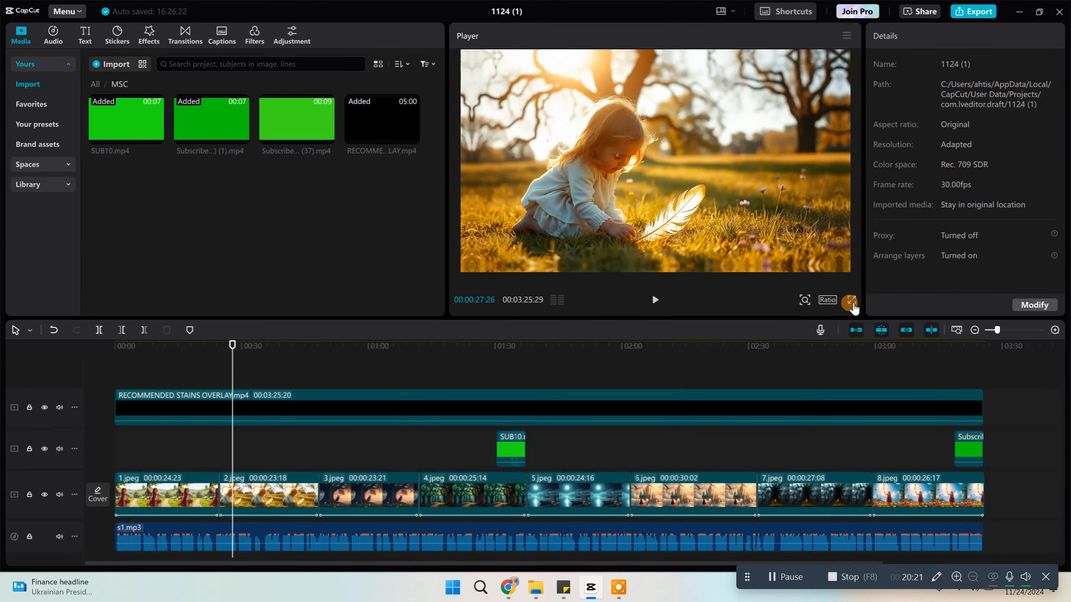
pyautogui.click(850, 302)
pyautogui.press('space')
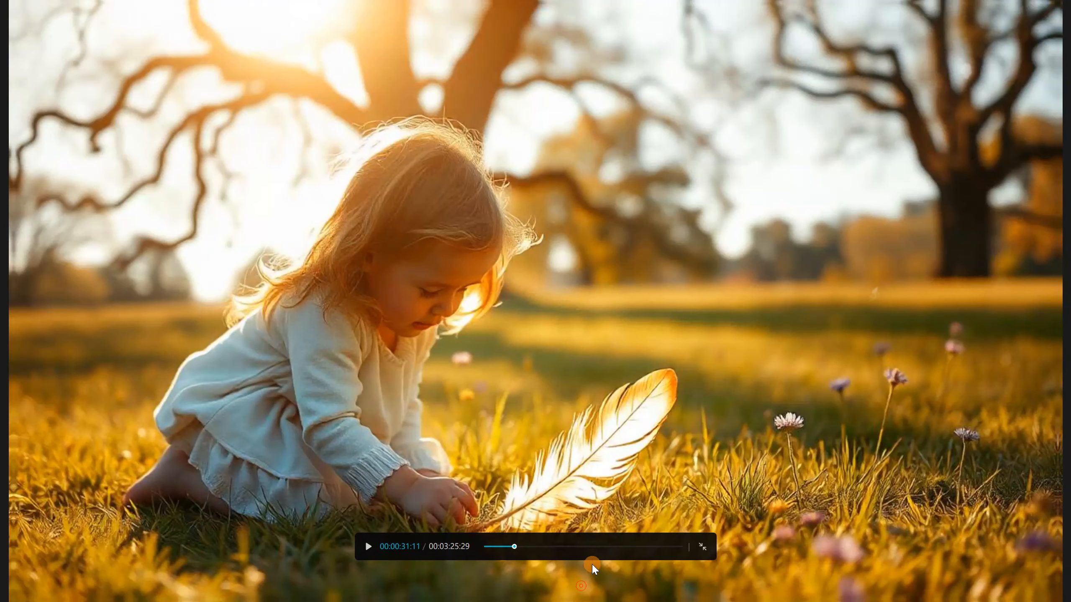
pyautogui.click(603, 548)
pyautogui.press('Escape')
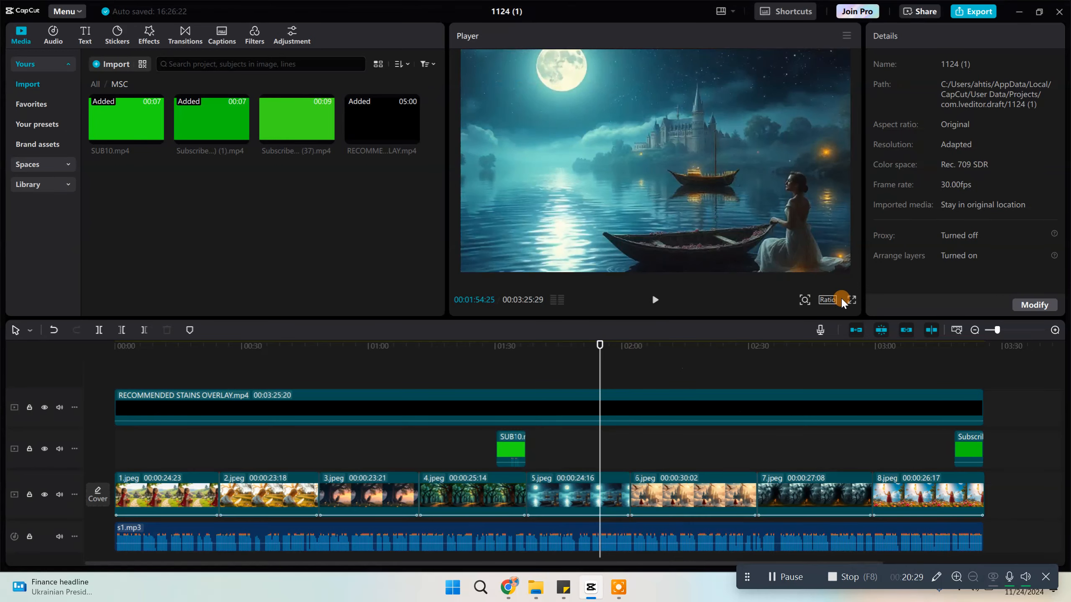
# Step: Play the blended stains overlay in full screen from about 1:54 and return to the editor
pyautogui.click(851, 299)
pyautogui.press('space')
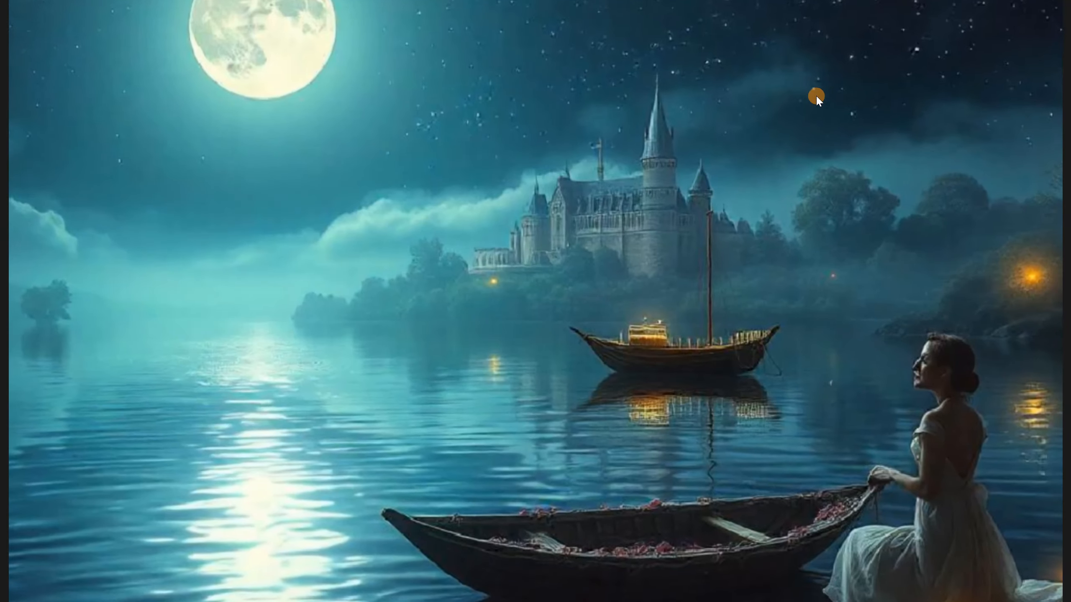
pyautogui.press('space')
pyautogui.press('Escape')
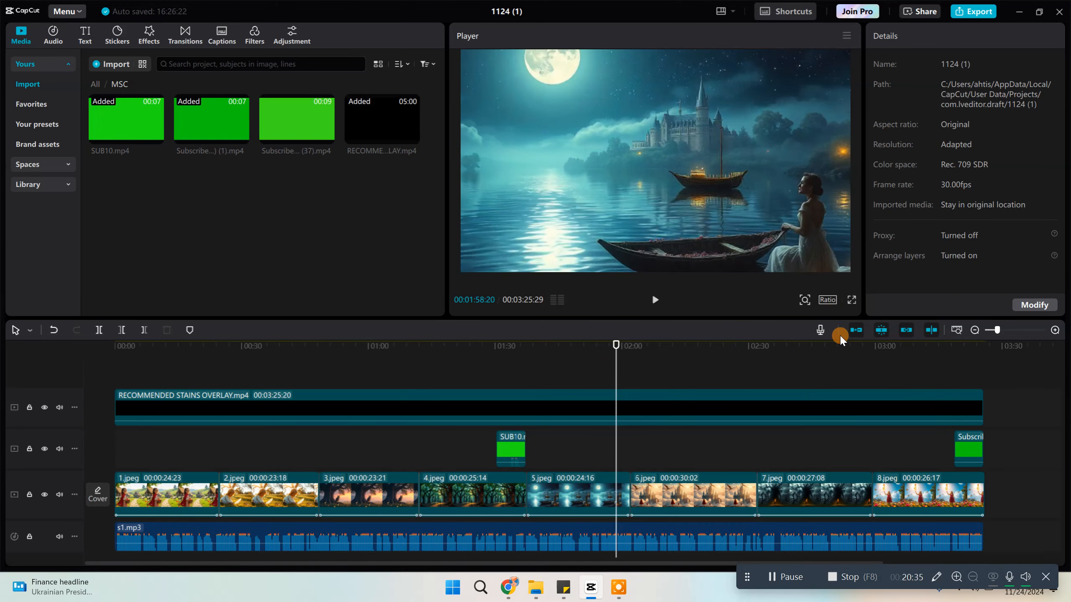
# Step: Delete RECOMMENDED STAINS OVERLAY.mp4 from the timeline and return the playhead to the beginning
pyautogui.click(677, 407)
pyautogui.moveTo(614, 348); pyautogui.dragTo(122, 524)
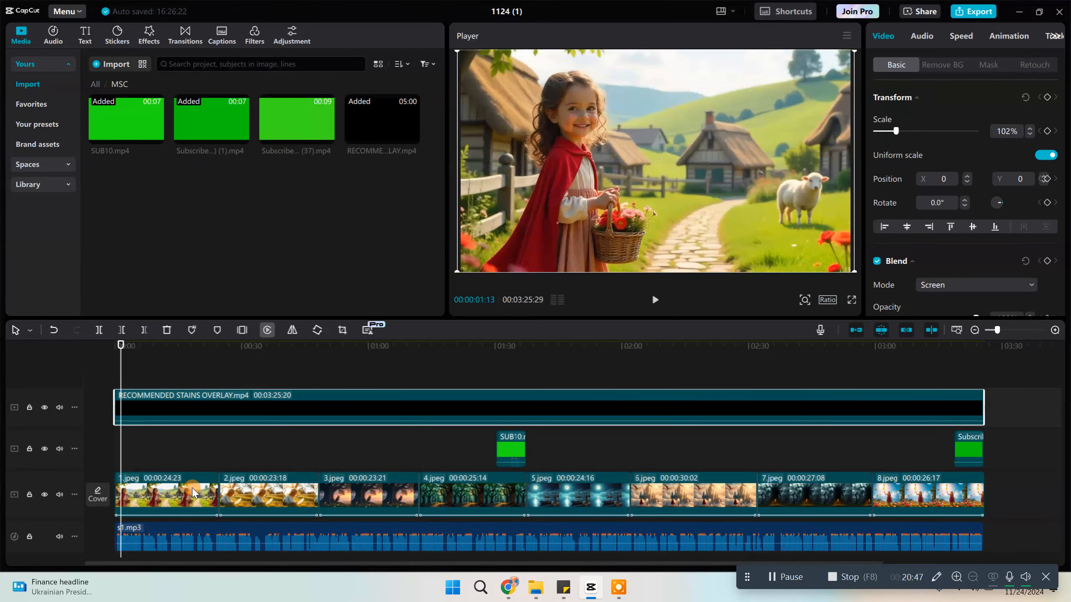
pyautogui.scroll(-1, 610, 396)
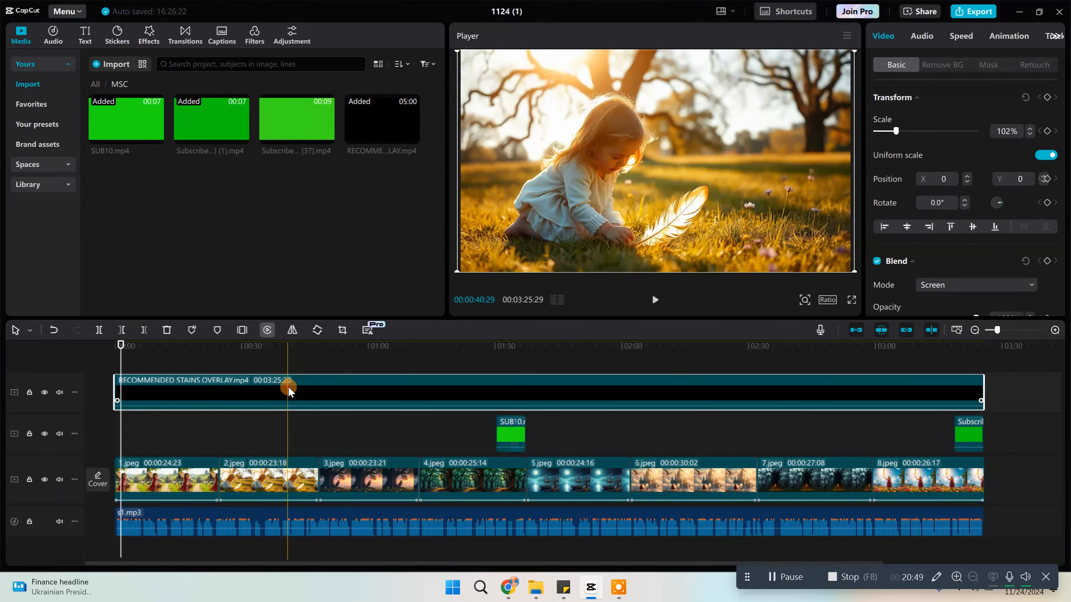
pyautogui.press('Delete')
pyautogui.moveTo(321, 357); pyautogui.dragTo(128, 339)
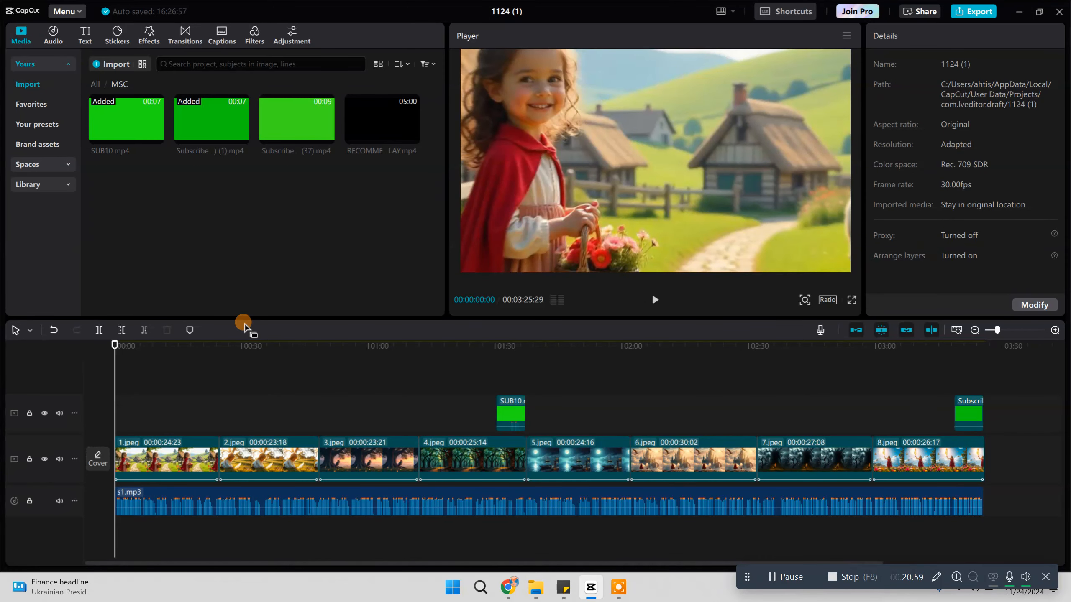
# Step: Switch to Chrome, search for pixabay in a new tab and open the Pixabay website
pyautogui.click(507, 592)
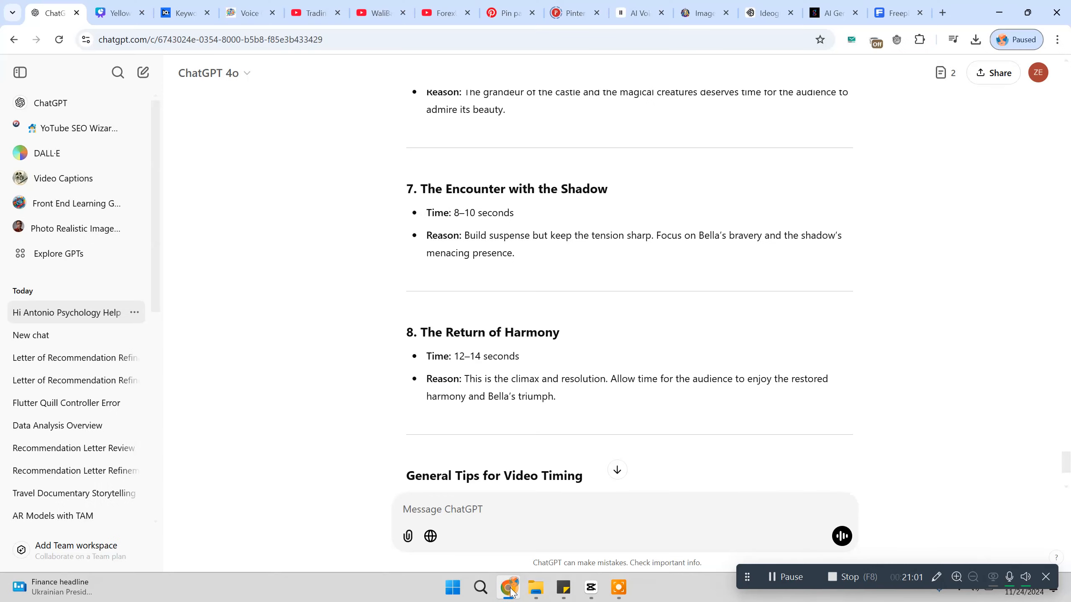
pyautogui.click(946, 6)
pyautogui.write('pixabay')
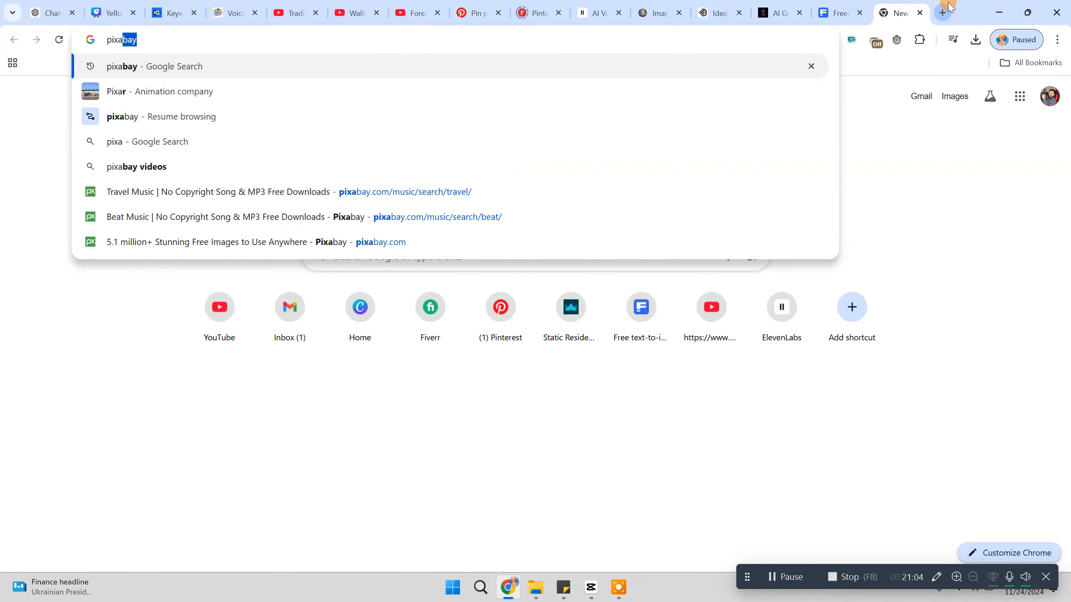
pyautogui.press('Return')
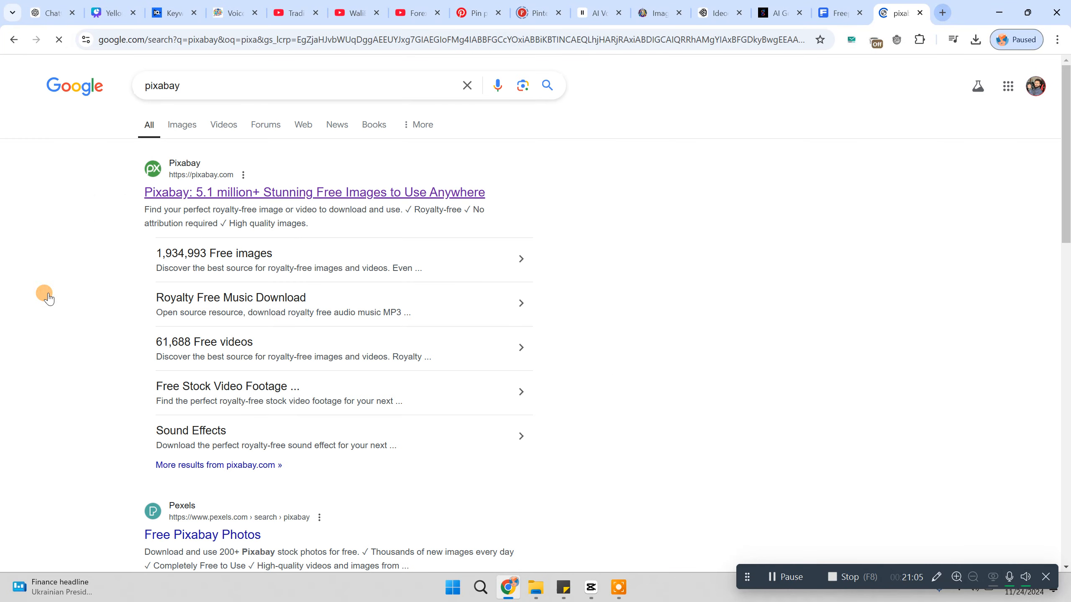
pyautogui.click(142, 202)
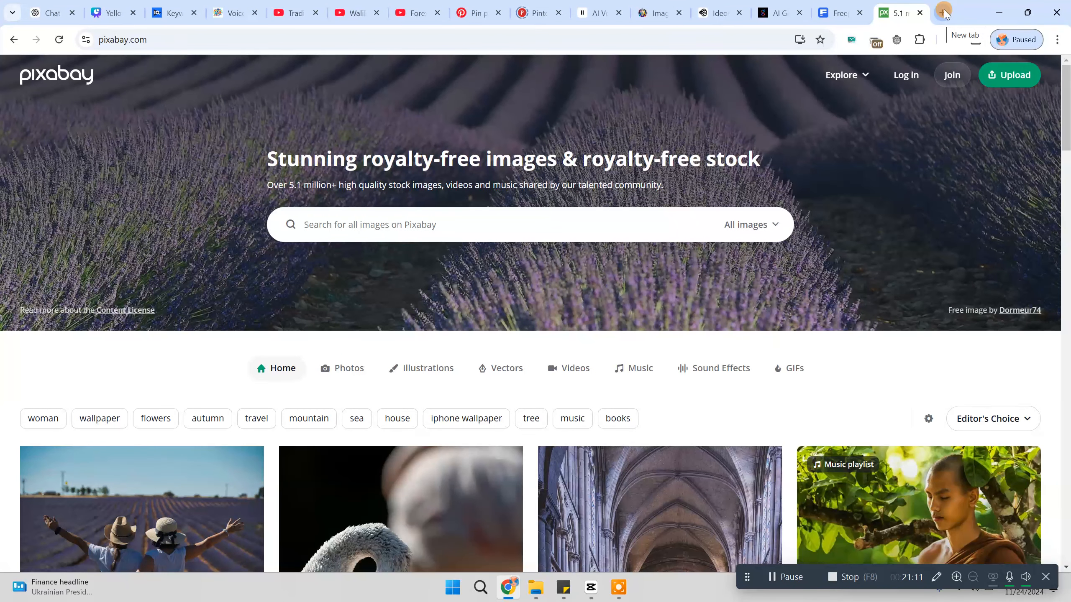
# Step: Open Pixabay's royalty-free music section and browse the kids category
pyautogui.click(530, 222)
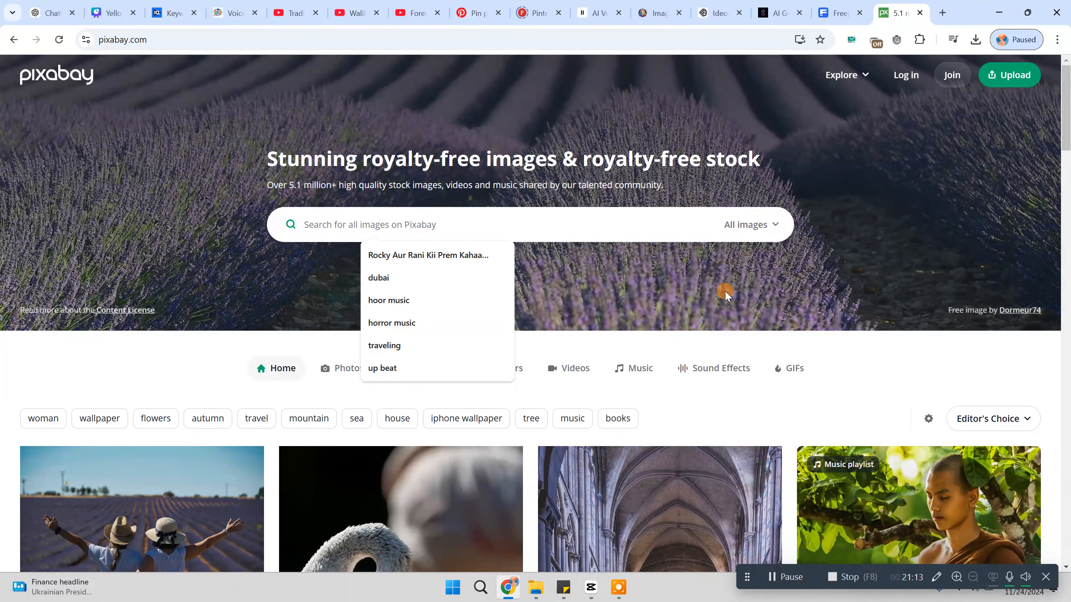
pyautogui.click(639, 367)
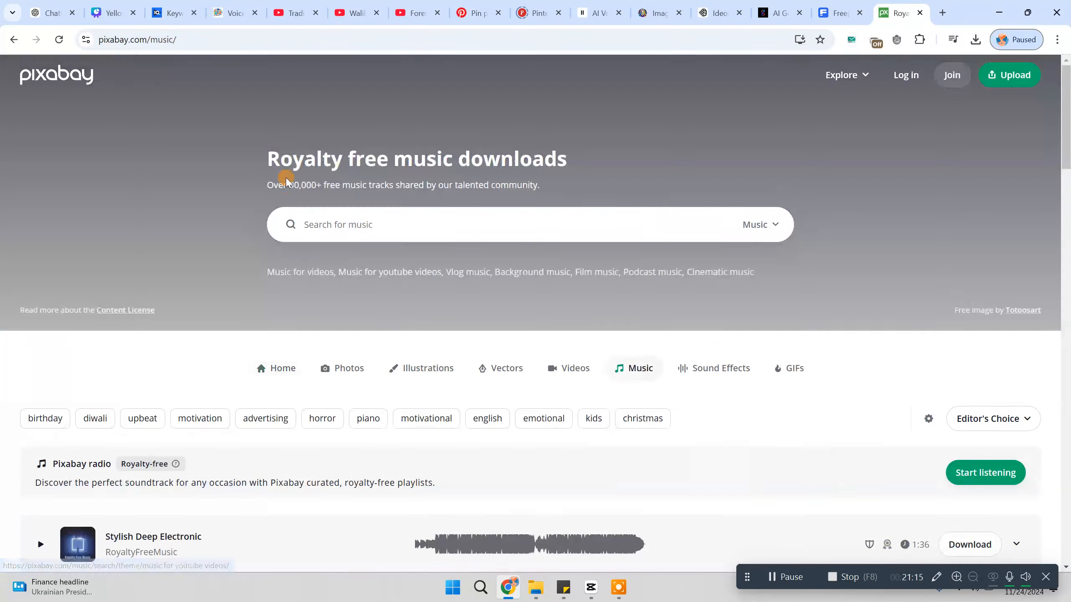
pyautogui.scroll(-1, 594, 357)
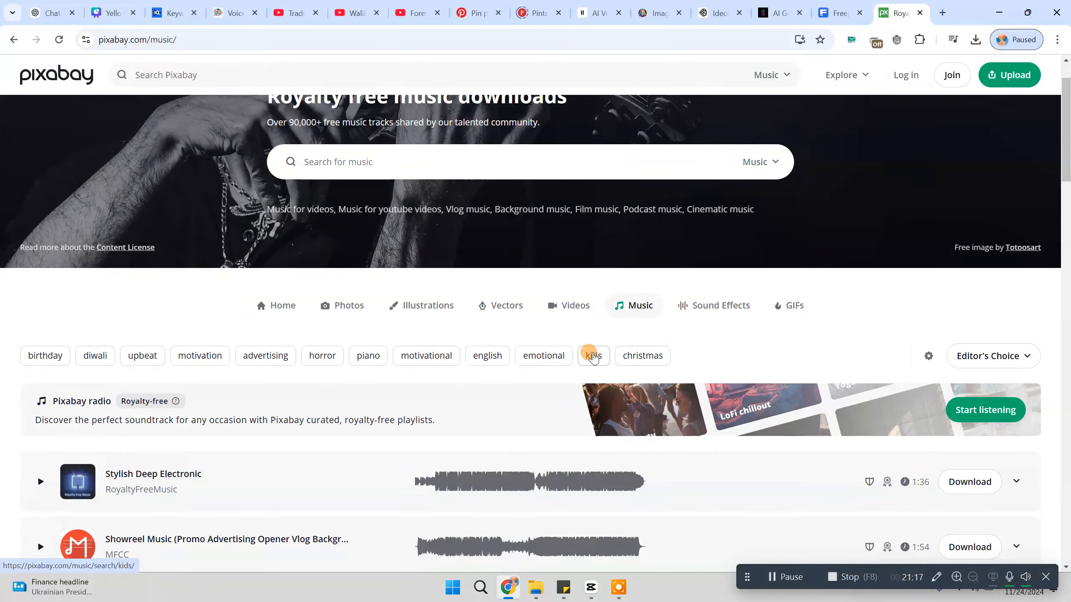
pyautogui.click(593, 356)
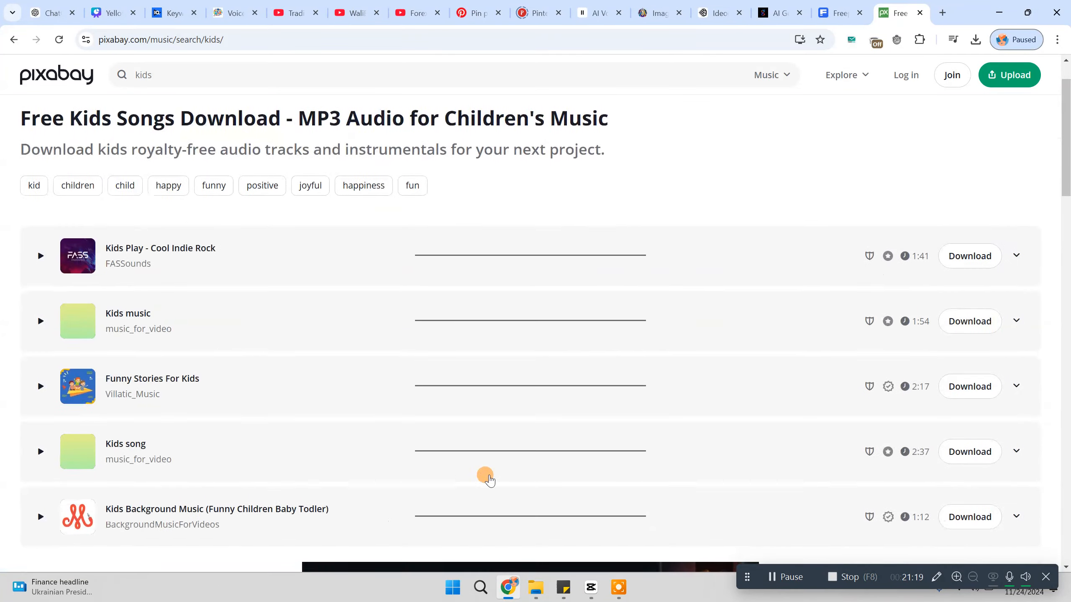
# Step: Preview the Kids Play - Cool Indie Rock, Kids music, Kids song and Kids Background Music tracks
pyautogui.click(47, 264)
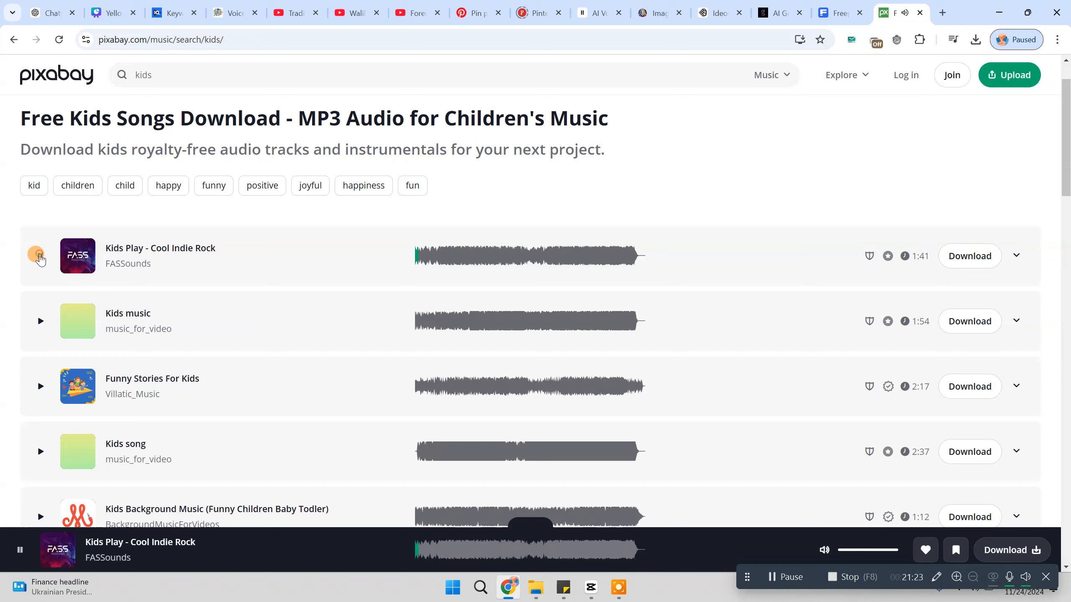
pyautogui.click(29, 333)
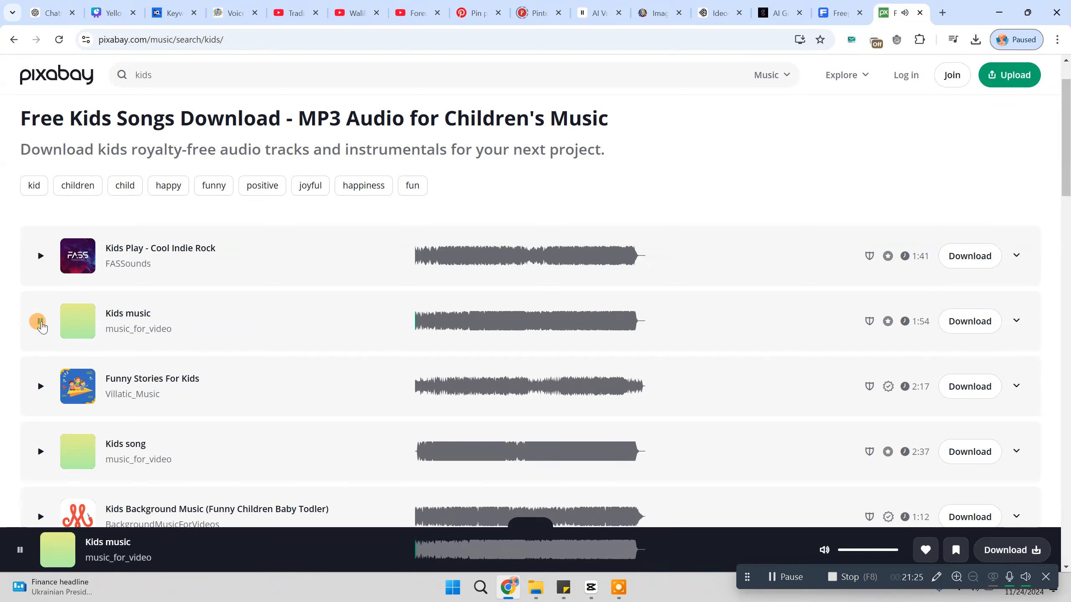
pyautogui.click(63, 379)
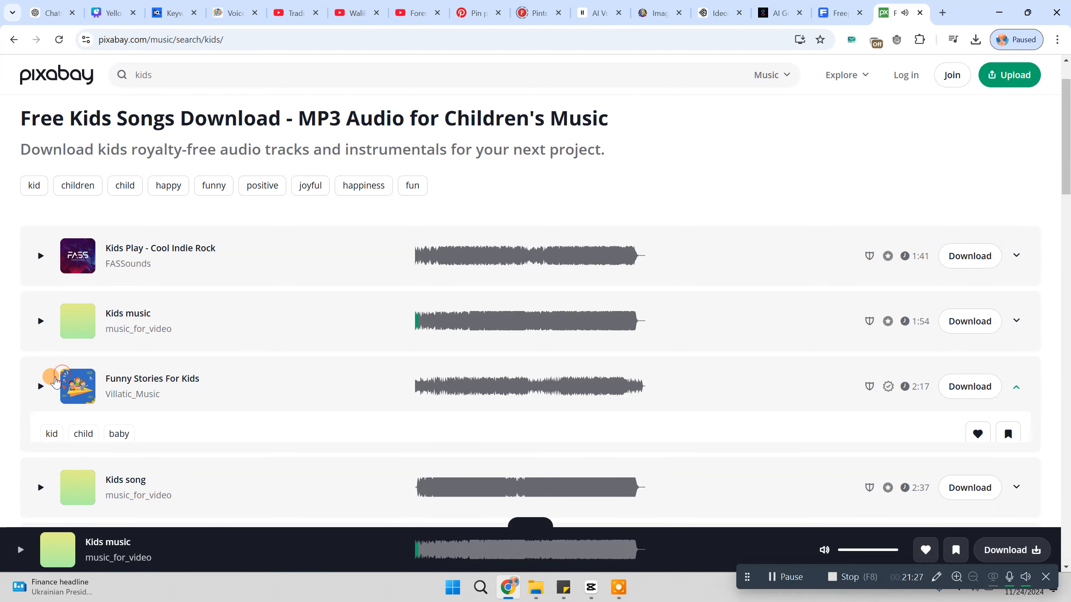
pyautogui.scroll(-1, 38, 388)
pyautogui.scroll(-2, 38, 388)
pyautogui.click(40, 376)
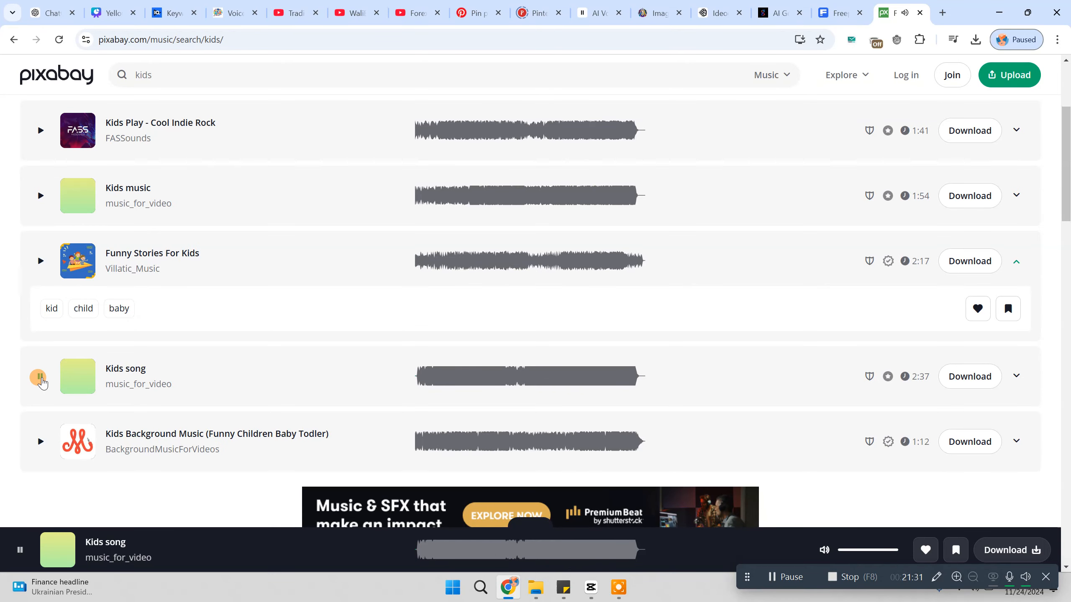
pyautogui.click(40, 439)
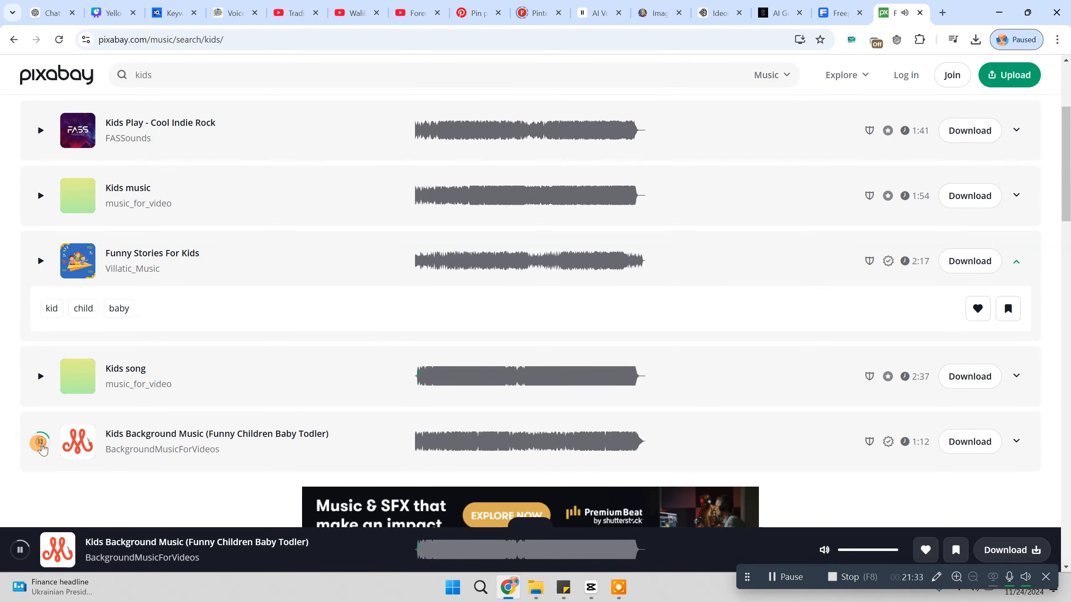
pyautogui.scroll(-4, 42, 449)
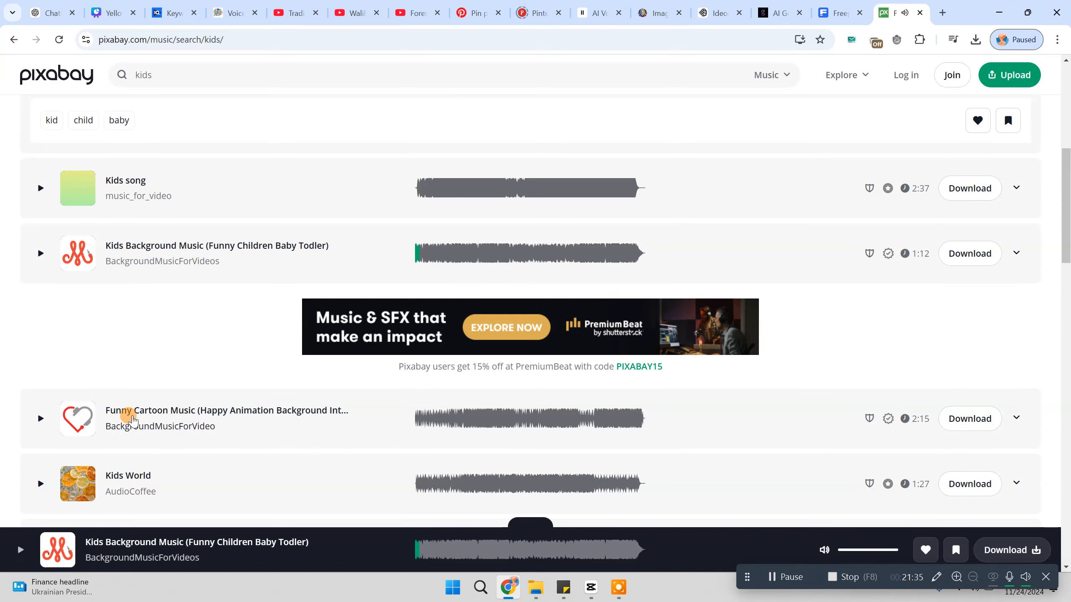
# Step: Preview the Funny Cartoon Music, Kids World, Cort_InfantilAnimada_DM, Children Music and My Kids tracks
pyautogui.click(43, 423)
pyautogui.click(41, 373)
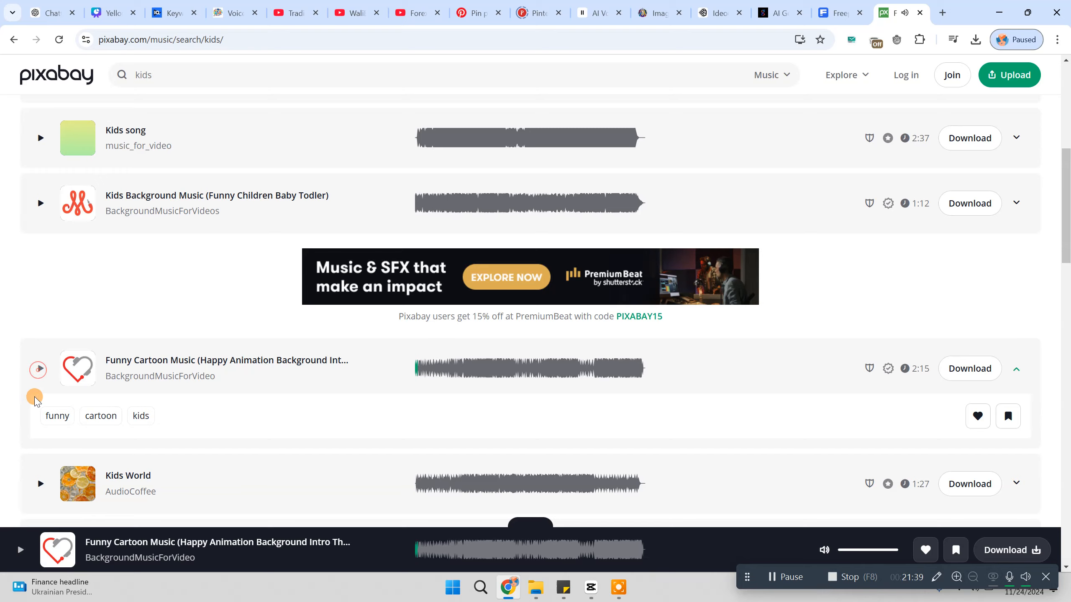
pyautogui.click(33, 482)
pyautogui.scroll(-2, 93, 471)
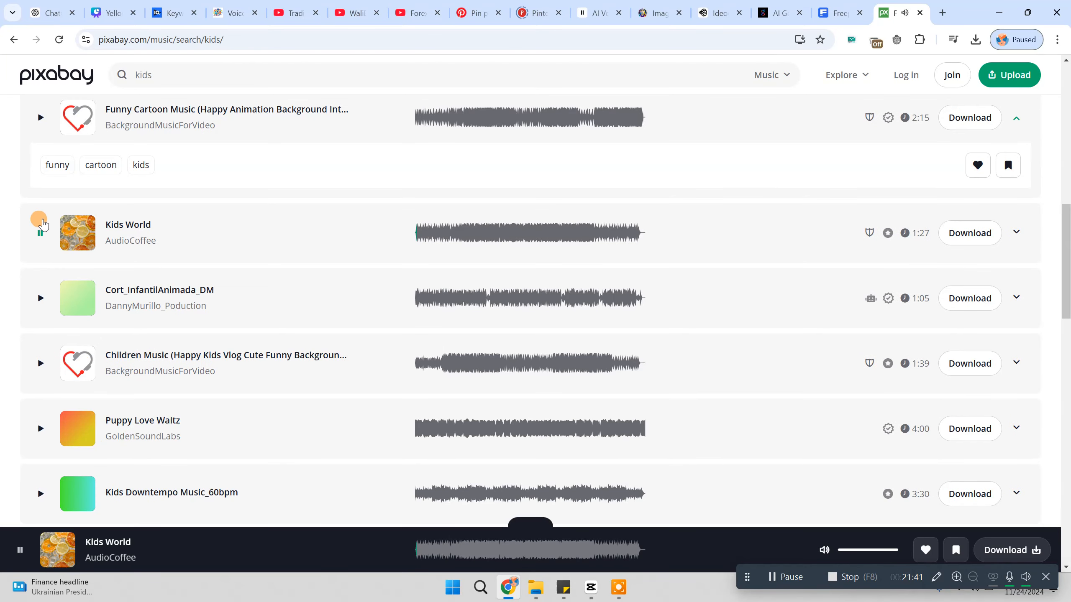
pyautogui.click(39, 300)
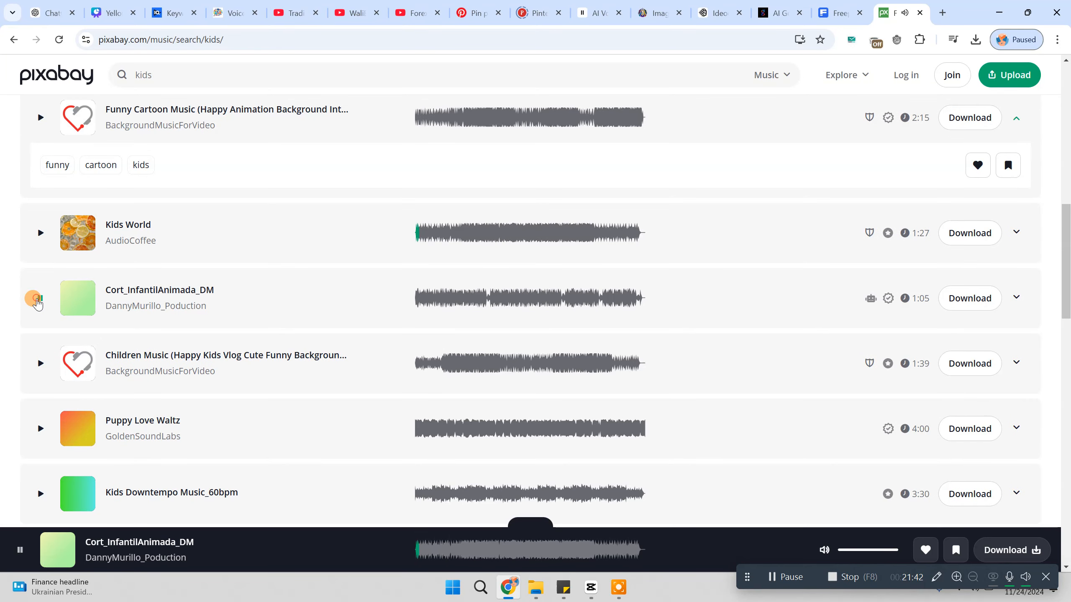
pyautogui.click(39, 365)
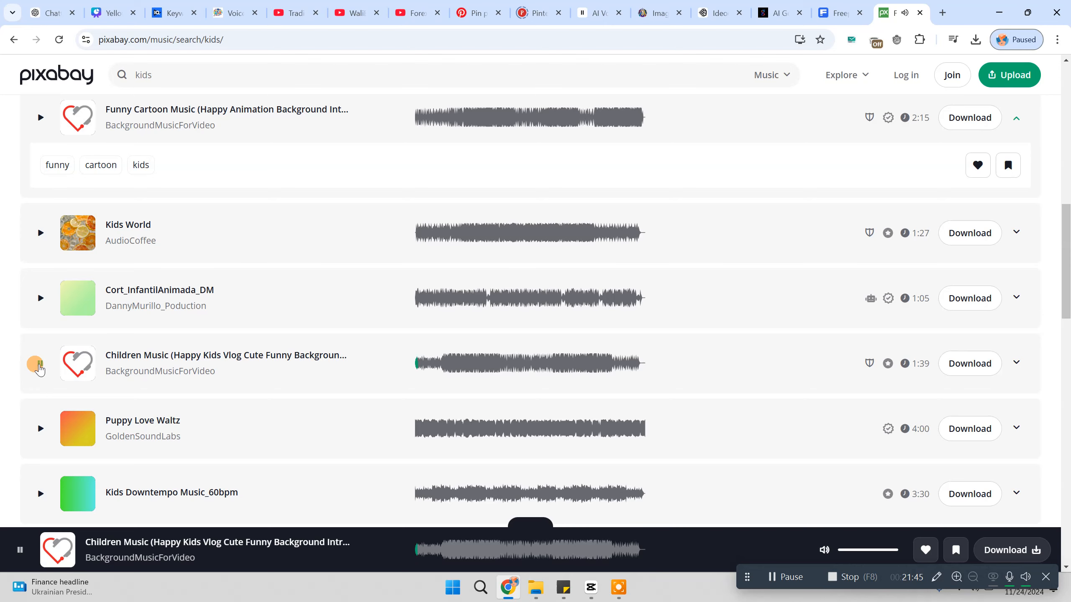
pyautogui.click(40, 363)
pyautogui.scroll(-1, 42, 365)
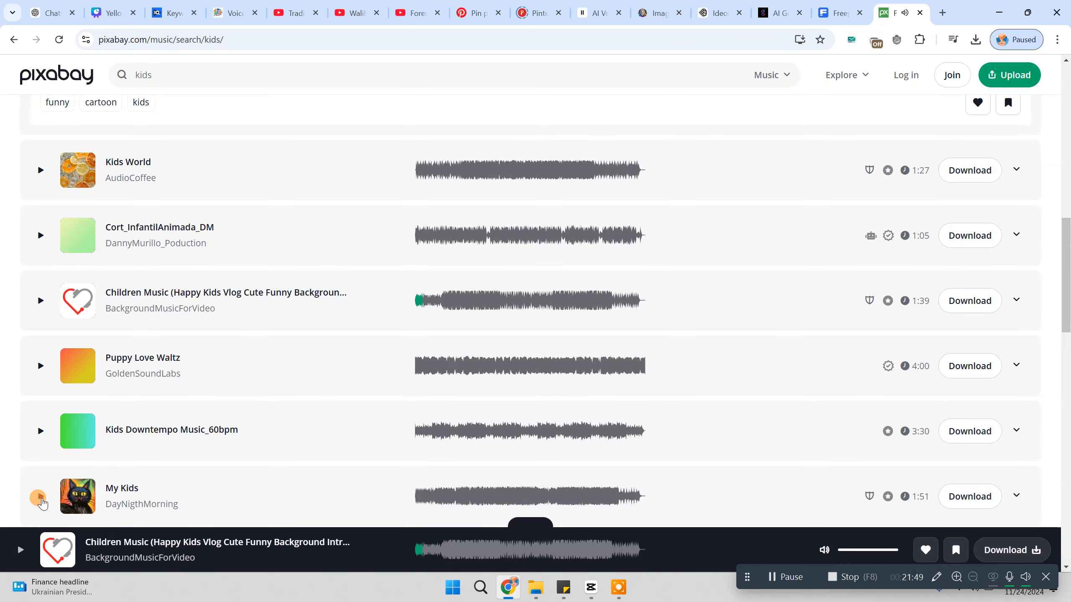
pyautogui.click(40, 496)
pyautogui.scroll(-4, 37, 496)
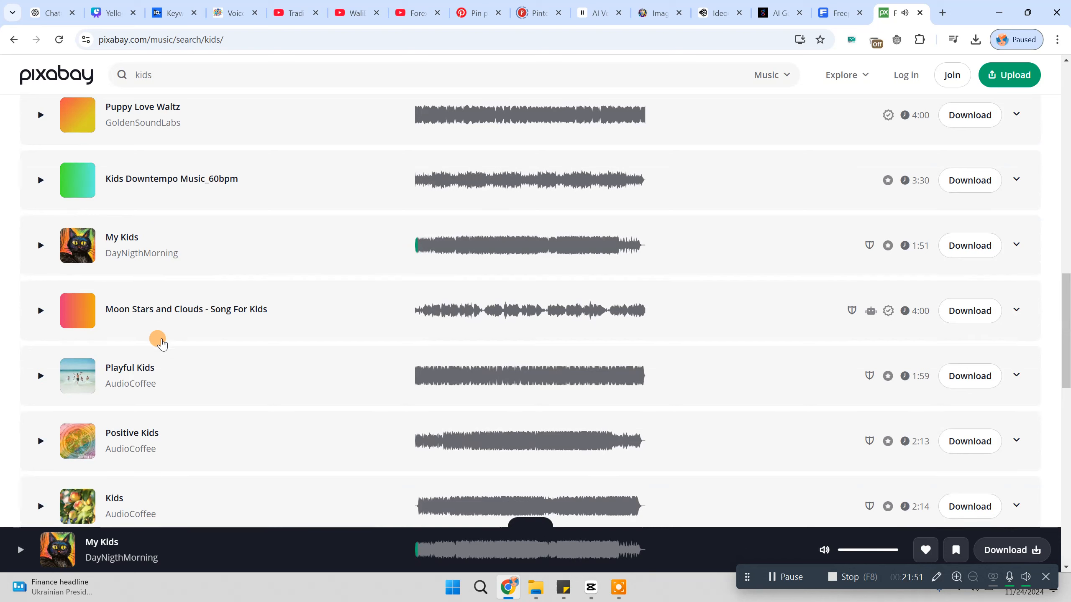
# Step: Listen to Moon Stars and Clouds - Song For Kids and download the track
pyautogui.click(40, 311)
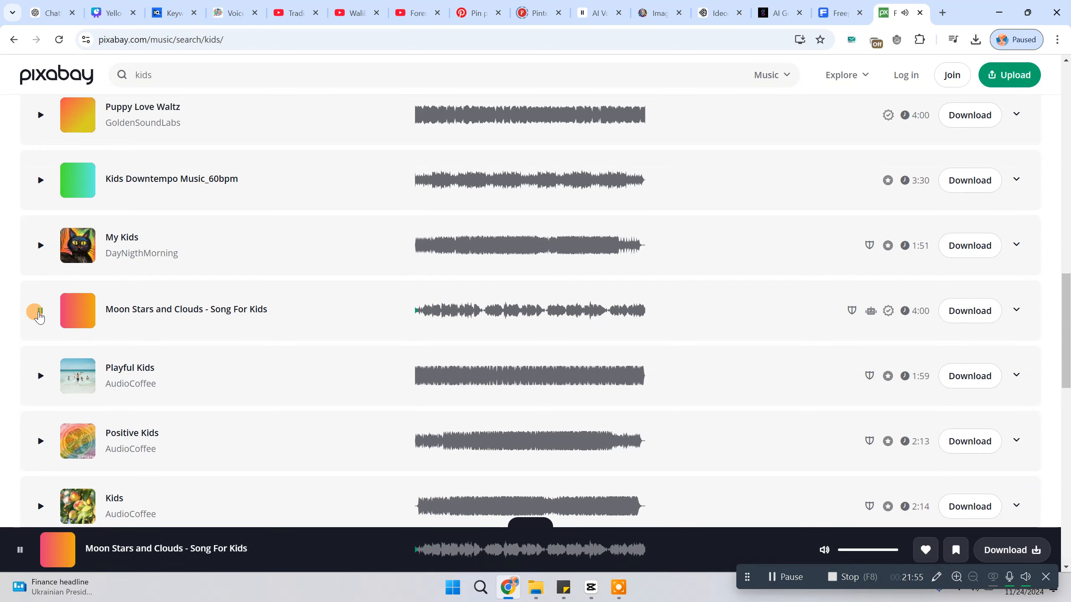
pyautogui.click(38, 314)
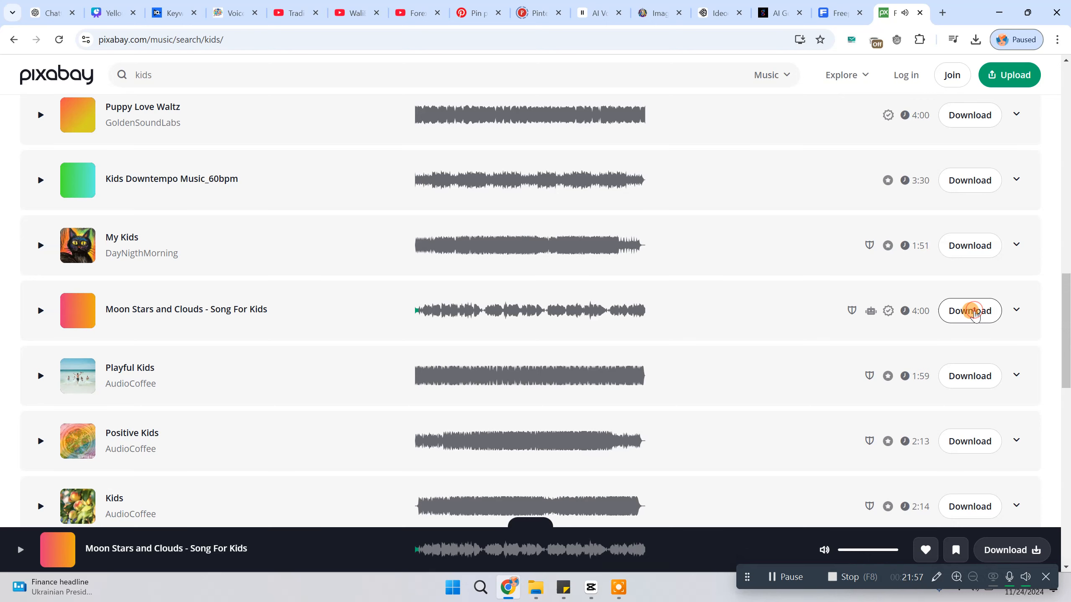
pyautogui.click(975, 315)
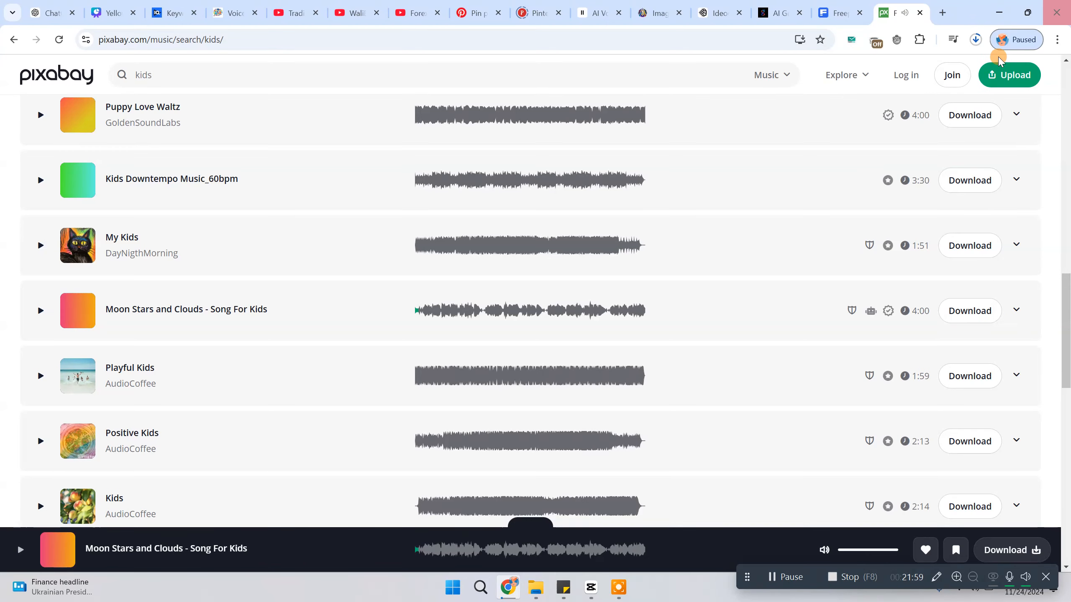
# Step: Import the downloaded moon-stars-and-clouds song into CapCut and place it under the voiceover from the timeline's start, with a 3.3 s fade-in
pyautogui.click(977, 40)
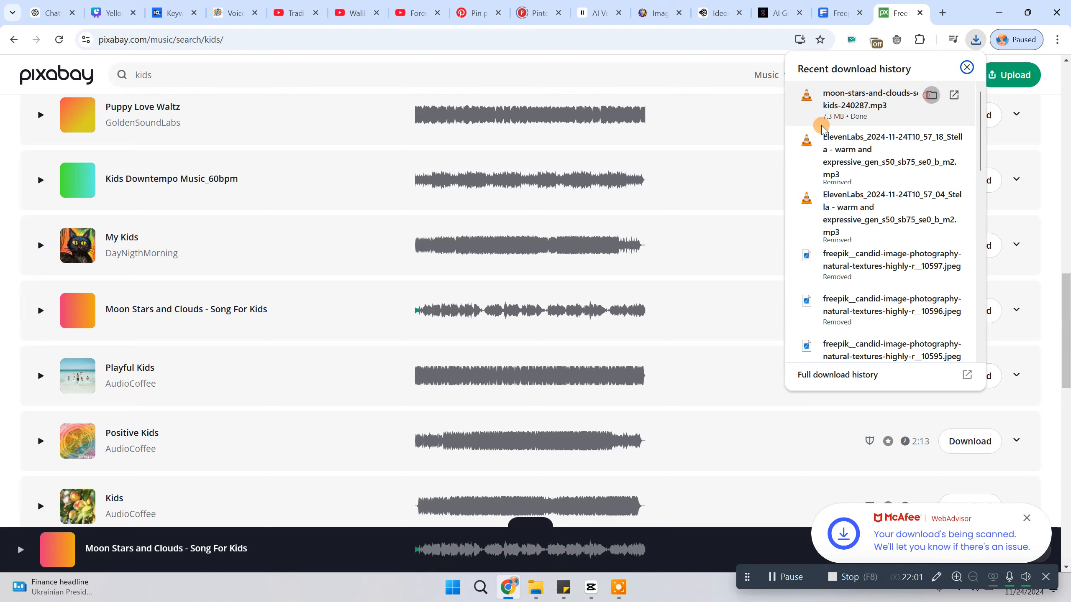
pyautogui.click(376, 190)
pyautogui.moveTo(168, 156); pyautogui.dragTo(230, 230)
pyautogui.moveTo(127, 190); pyautogui.dragTo(111, 536)
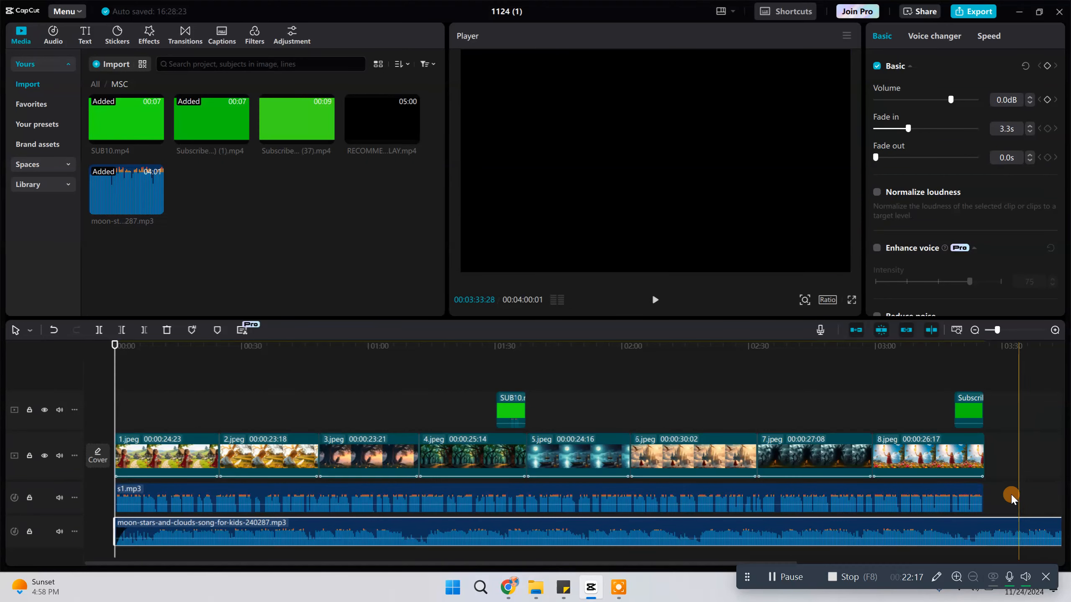
# Step: Trim the end of the background song to where the story images end, at about 3:25
pyautogui.click(1002, 360)
pyautogui.click(980, 355)
pyautogui.click(802, 533)
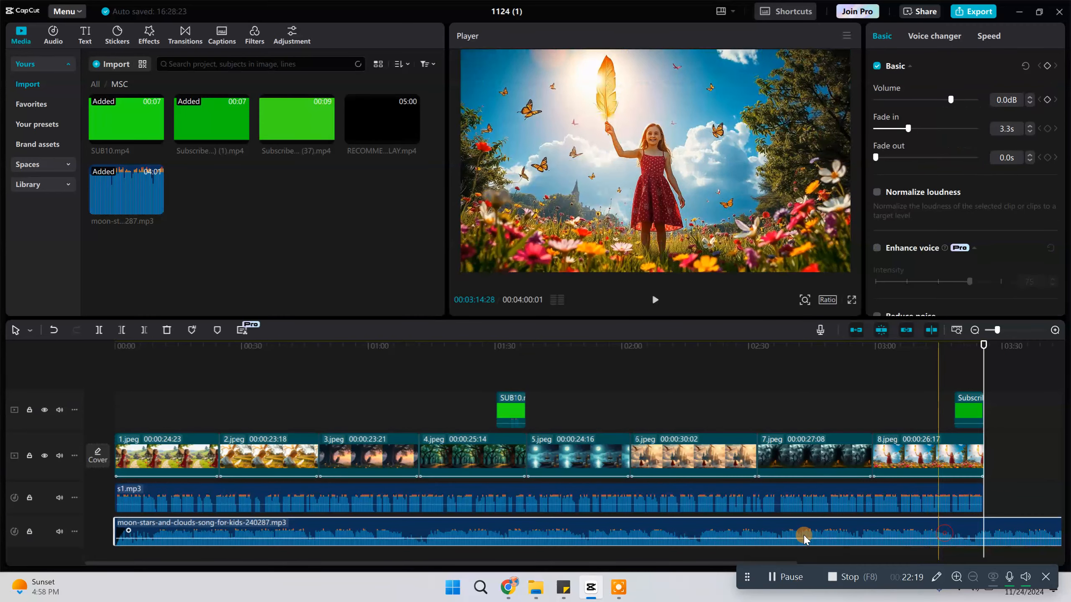
pyautogui.click(151, 333)
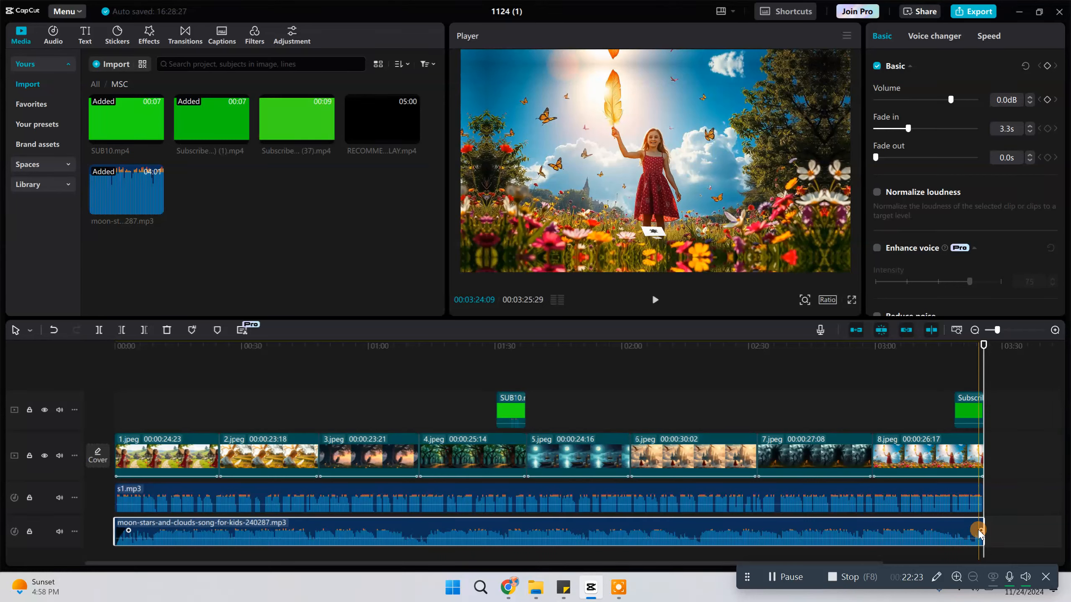
# Step: Give the background song a 6.1 s fade-out and lower its volume to -14.0 dB
pyautogui.moveTo(972, 527); pyautogui.dragTo(954, 533)
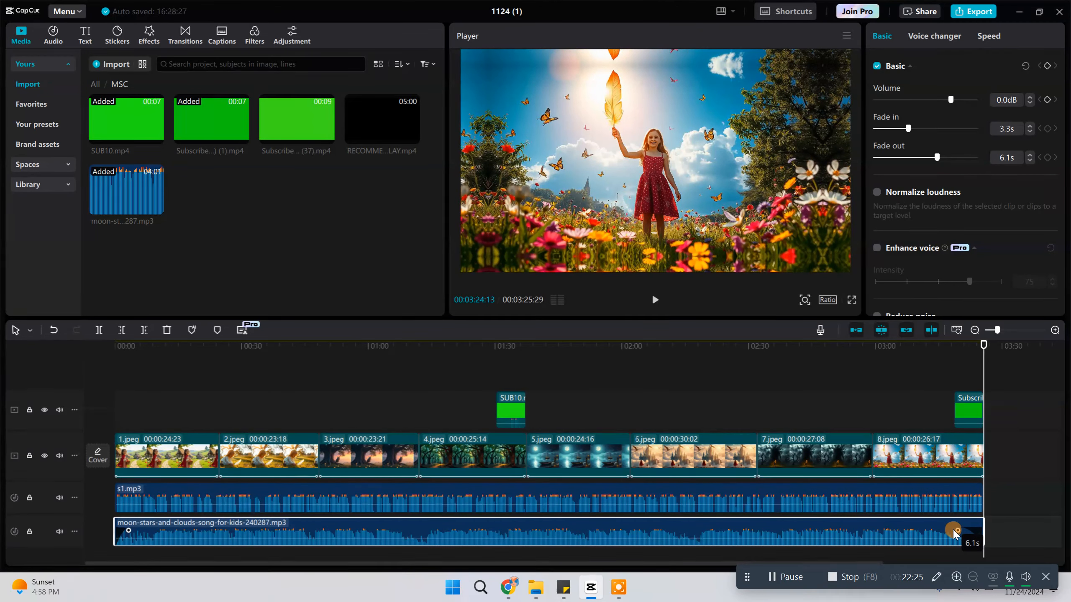
pyautogui.moveTo(368, 347); pyautogui.dragTo(71, 384)
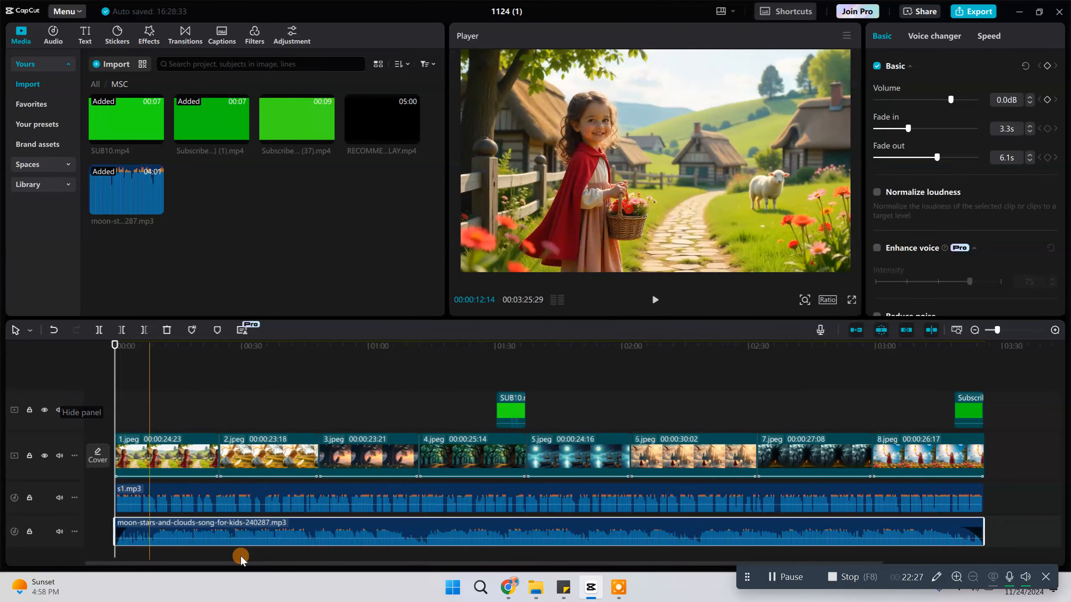
pyautogui.moveTo(945, 102); pyautogui.dragTo(933, 105)
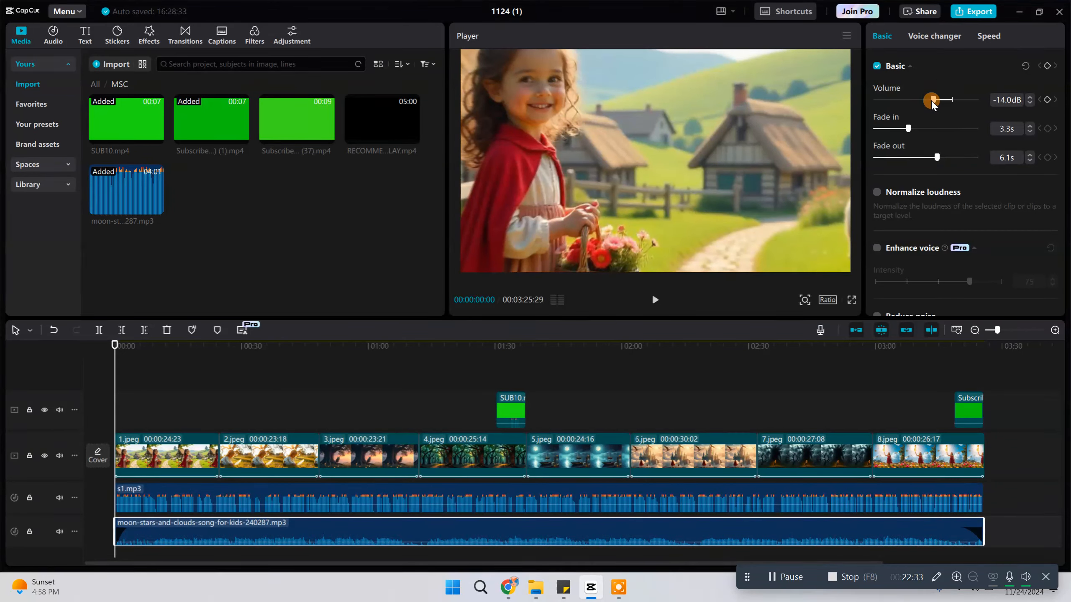
# Step: Play the video from the beginning to check how loud the background song is under the voiceover
pyautogui.click(230, 394)
pyautogui.click(122, 401)
pyautogui.click(108, 399)
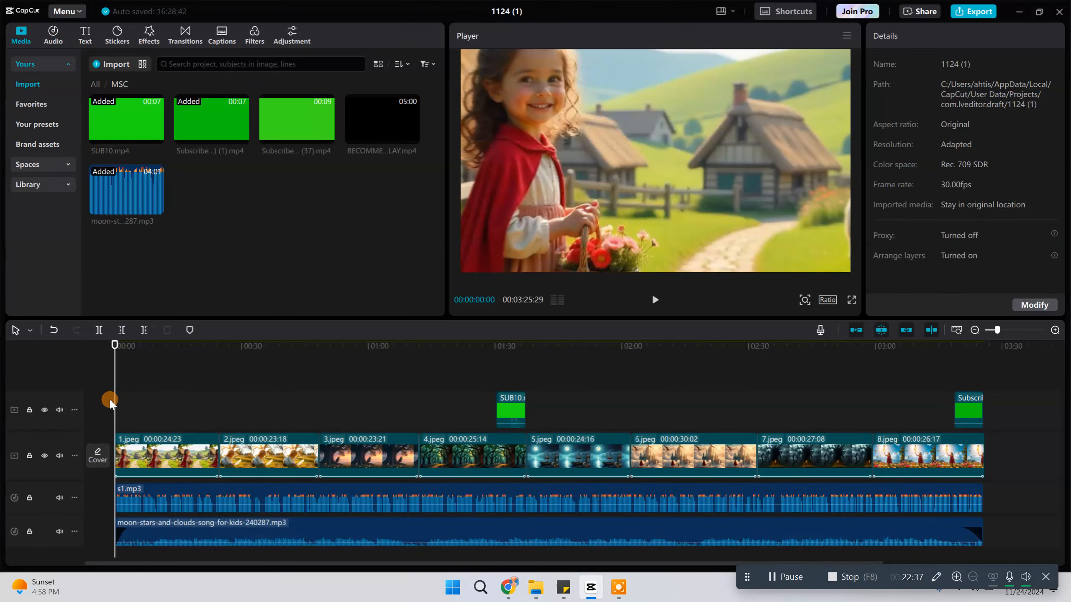
pyautogui.press('space')
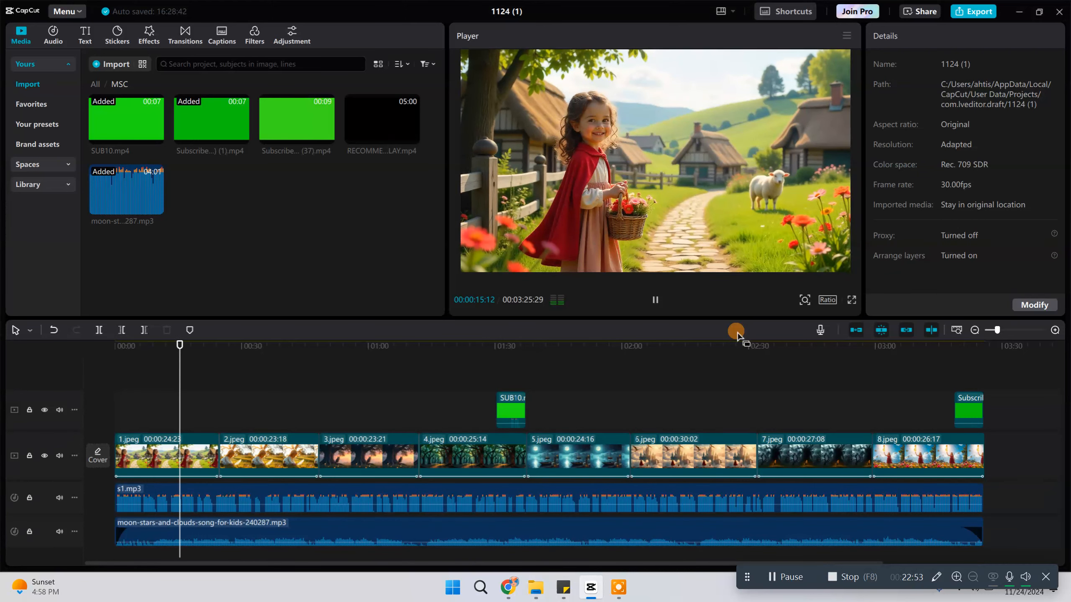
# Step: Lower the background song's volume to -20.3 dB while listening, and stop playback
pyautogui.click(608, 527)
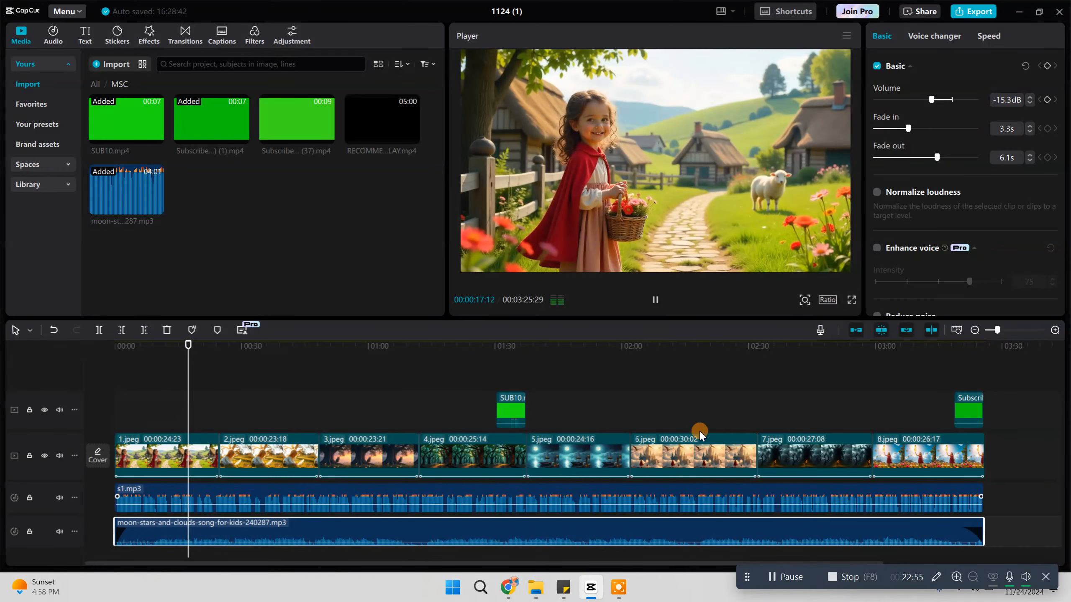
pyautogui.moveTo(933, 100); pyautogui.dragTo(924, 104)
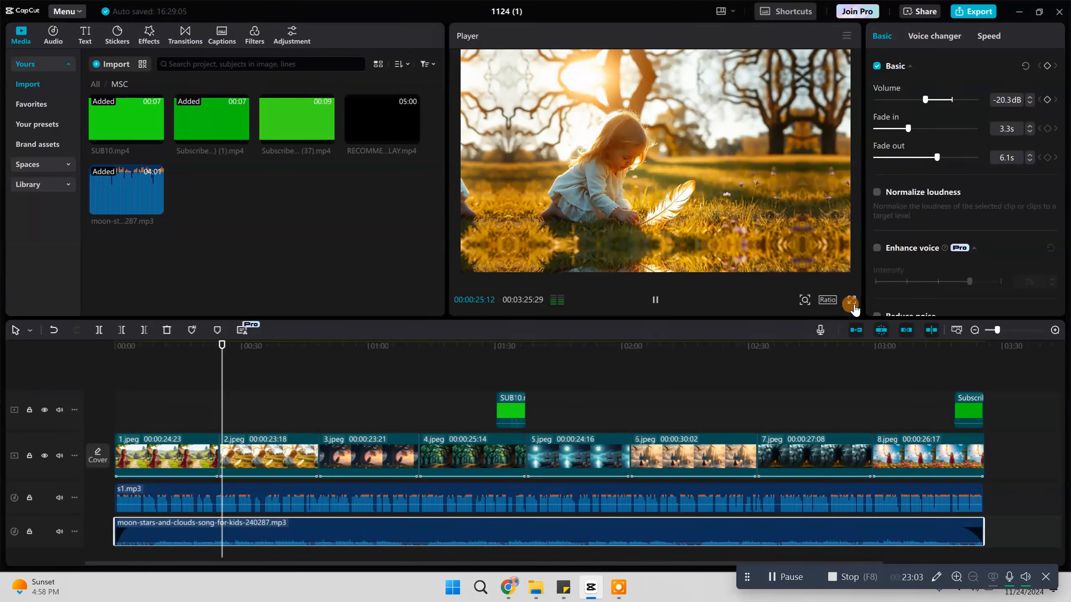
pyautogui.press('space')
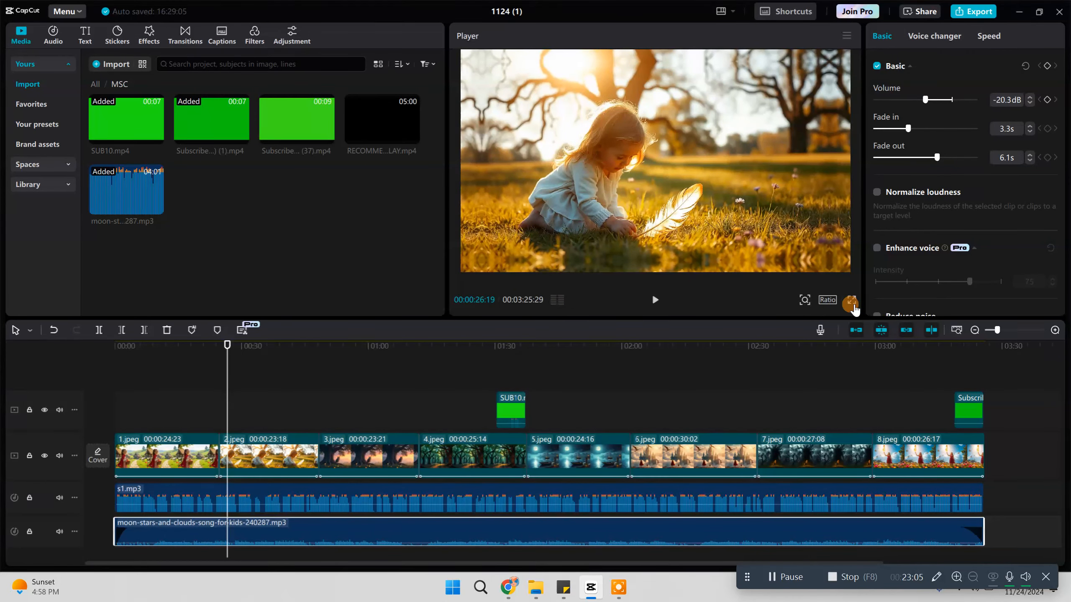
# Step: Generate automatic English captions for the whole story from the timeline's start
pyautogui.click(419, 382)
pyautogui.moveTo(416, 343); pyautogui.dragTo(66, 384)
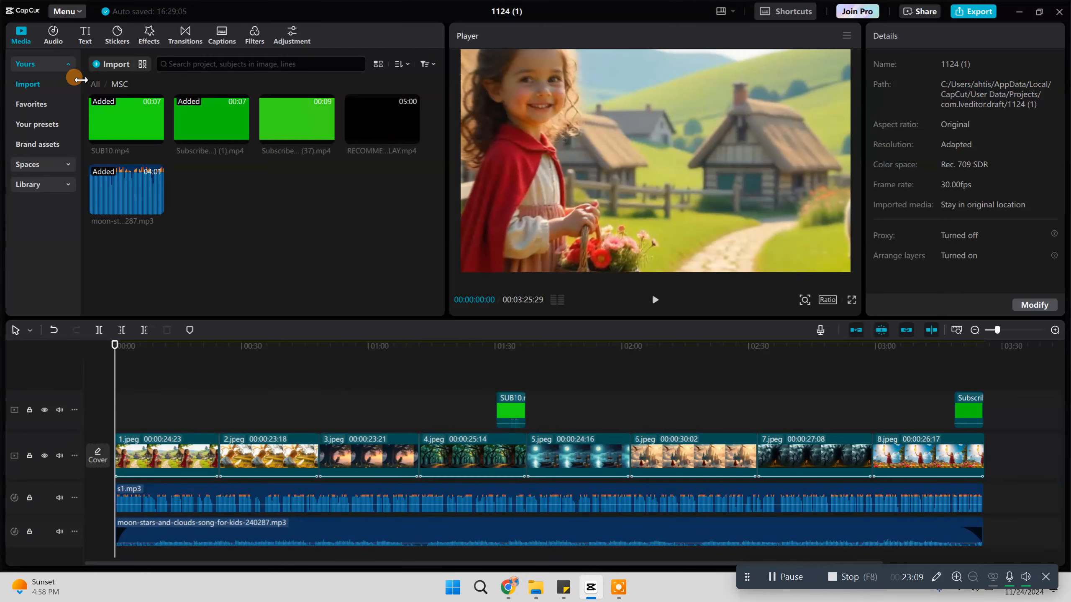
pyautogui.click(95, 84)
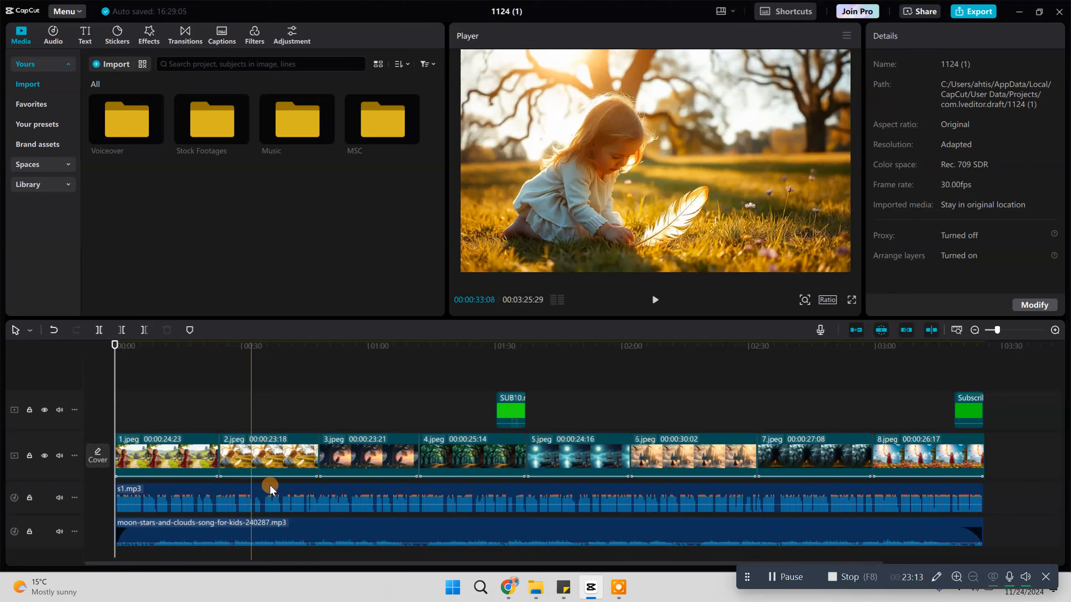
pyautogui.click(84, 38)
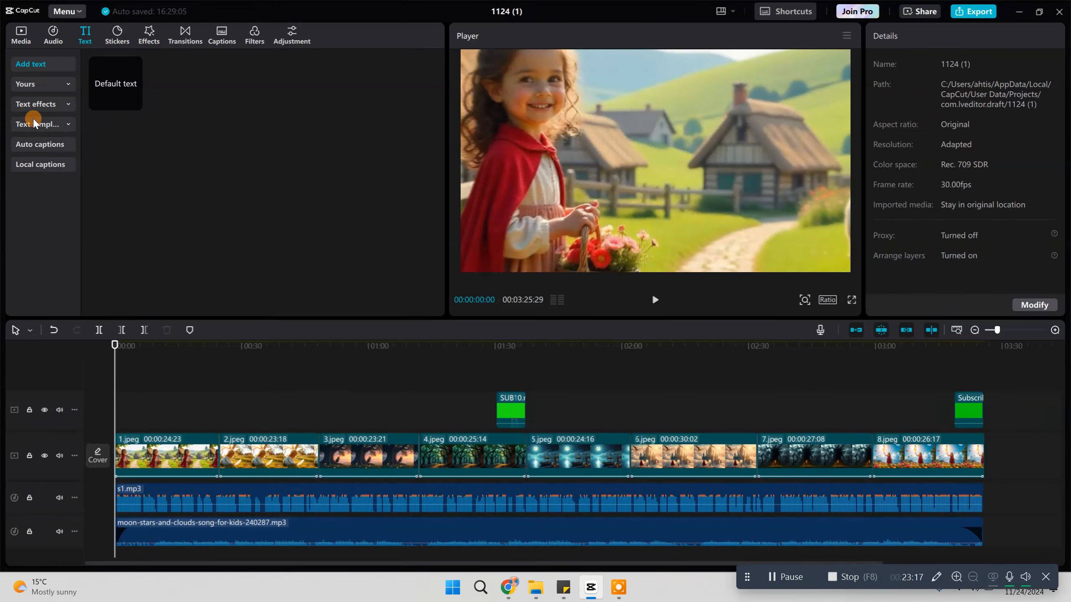
pyautogui.click(37, 146)
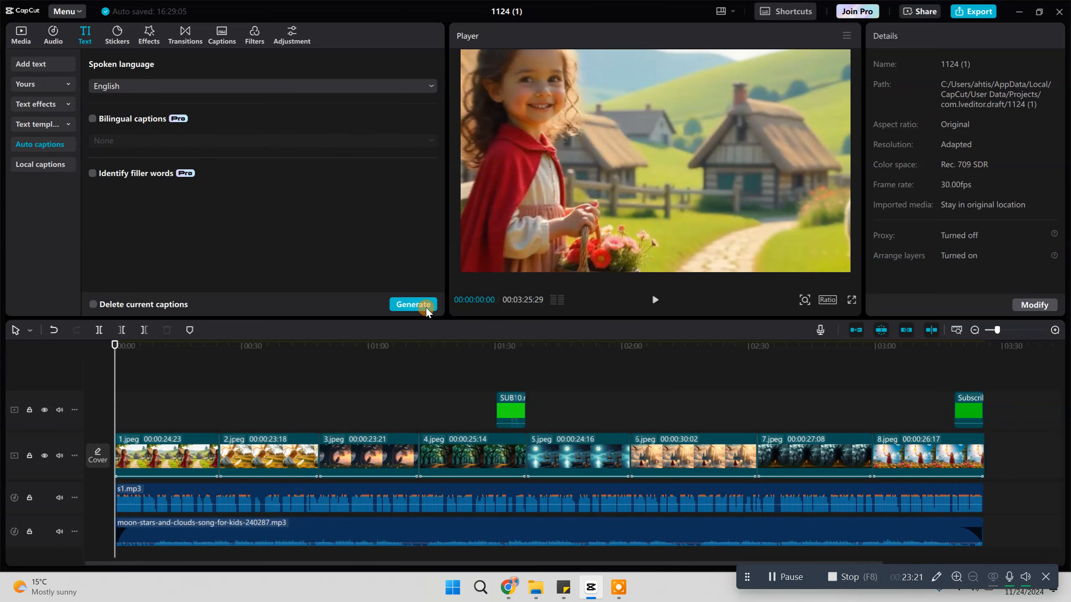
pyautogui.click(405, 304)
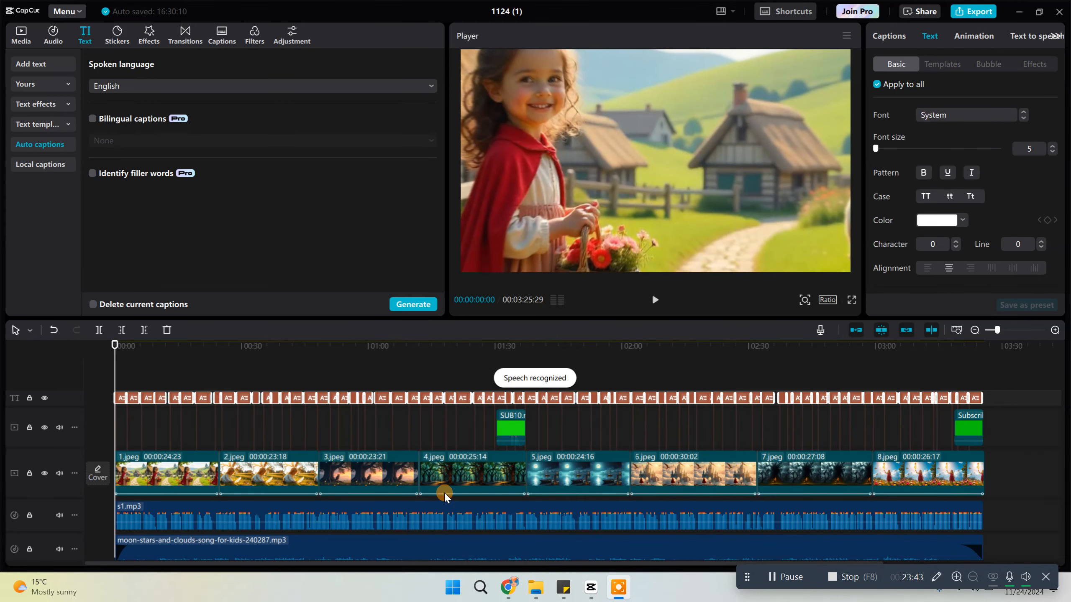
# Step: Apply the Pro "THE QUICK BROWN FOX" text template in white italic capitals with yellow word highlighting to all captions
pyautogui.moveTo(150, 358); pyautogui.dragTo(266, 365)
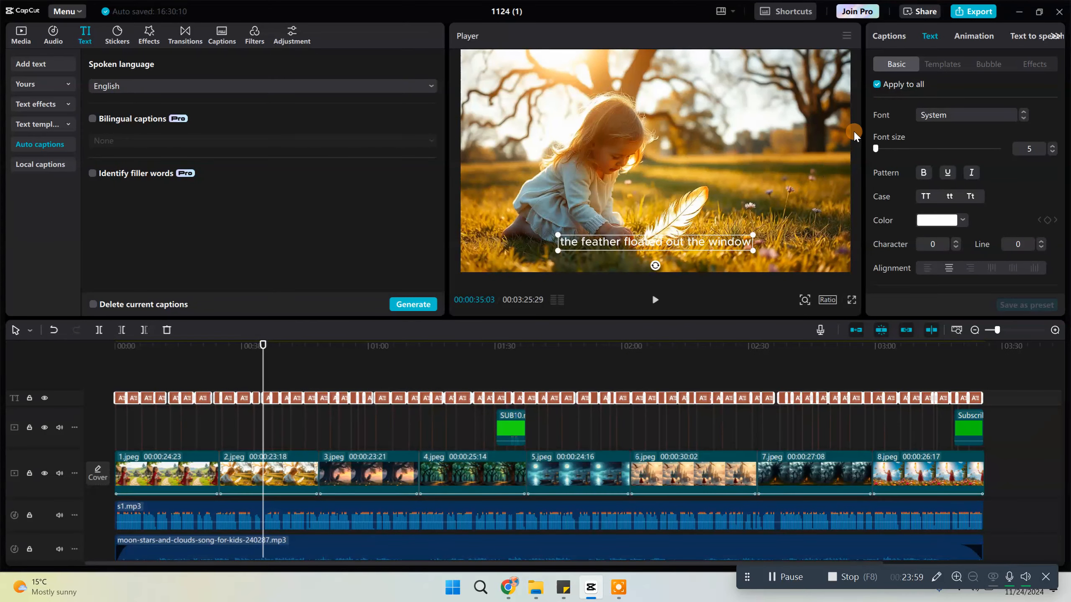
pyautogui.click(945, 63)
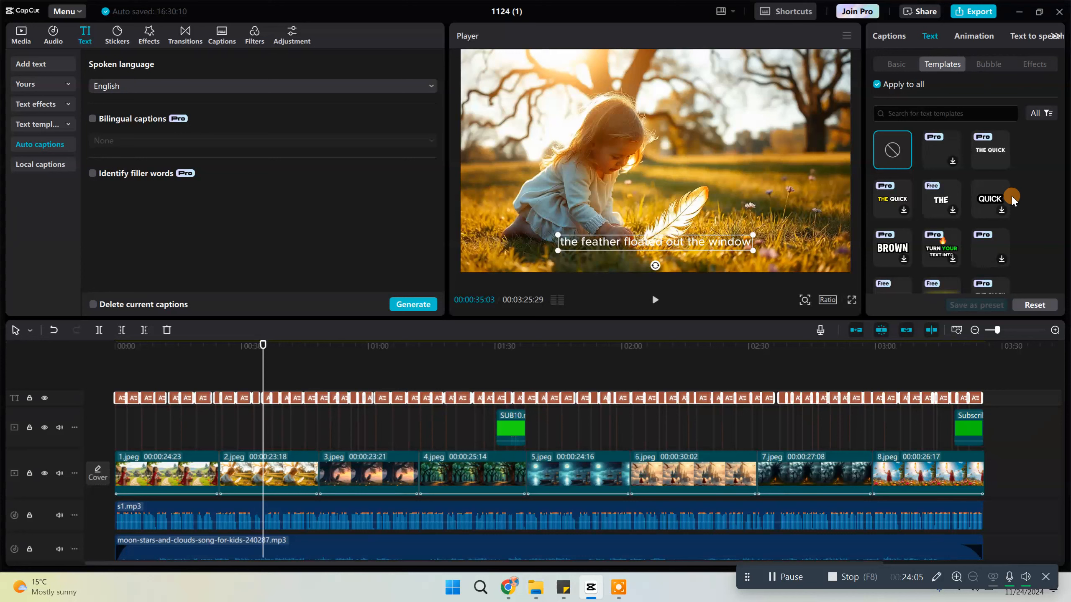
pyautogui.scroll(-3, 1010, 198)
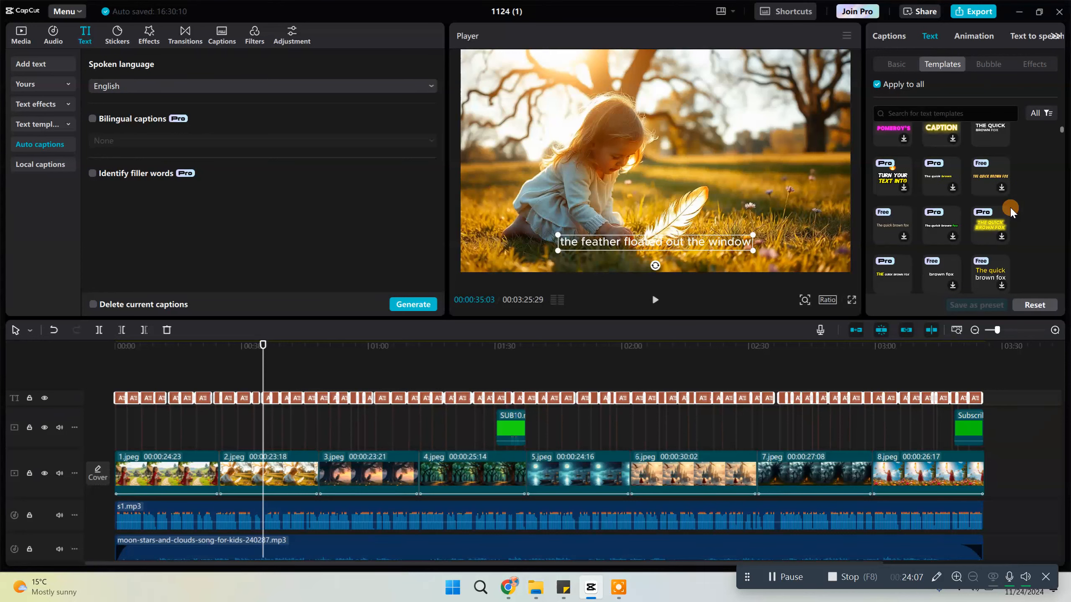
pyautogui.scroll(1, 1009, 206)
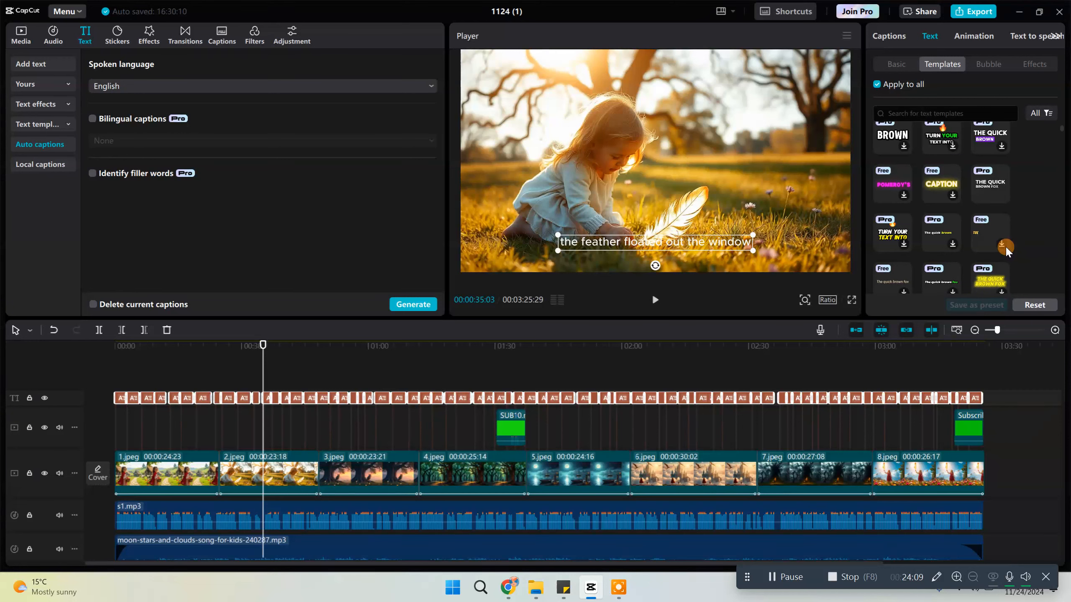
pyautogui.scroll(2, 1006, 246)
pyautogui.scroll(-2, 1014, 240)
pyautogui.scroll(2, 995, 240)
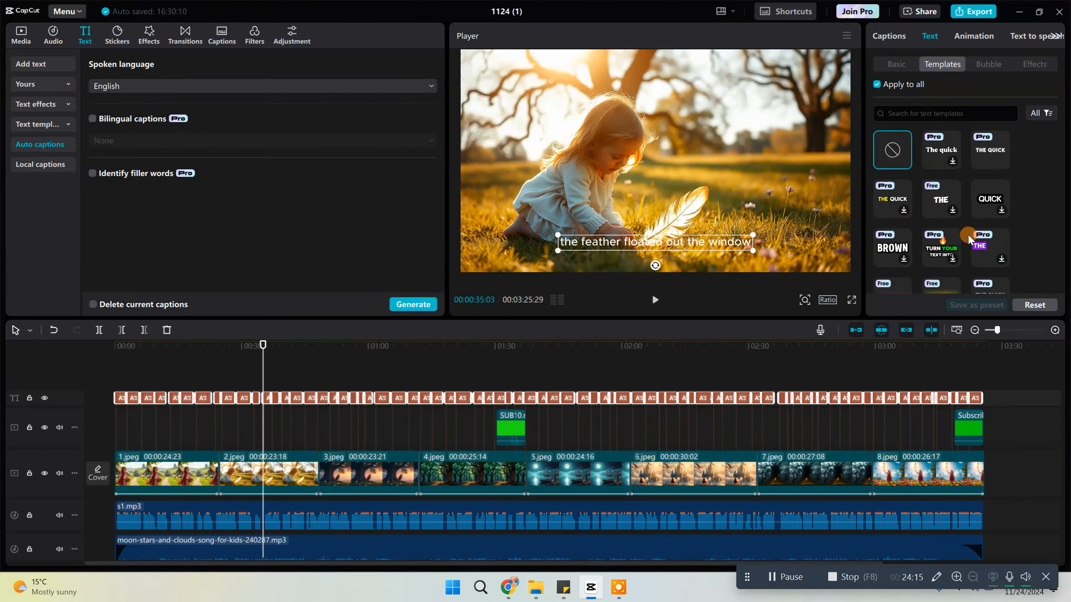
pyautogui.scroll(-1, 969, 238)
pyautogui.scroll(-1, 958, 239)
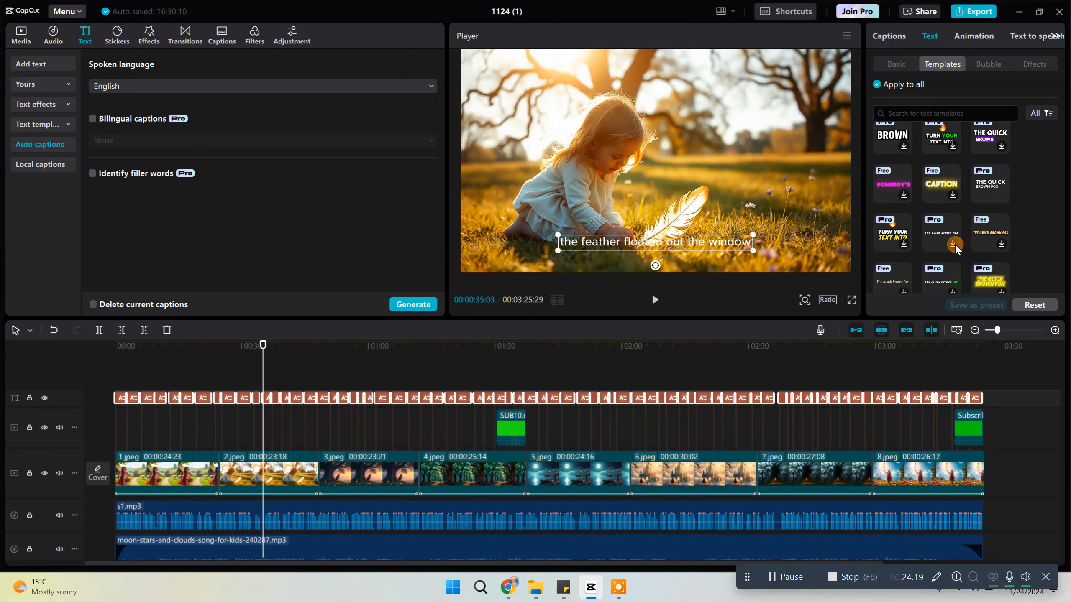
pyautogui.scroll(-1, 955, 243)
pyautogui.scroll(-1, 907, 235)
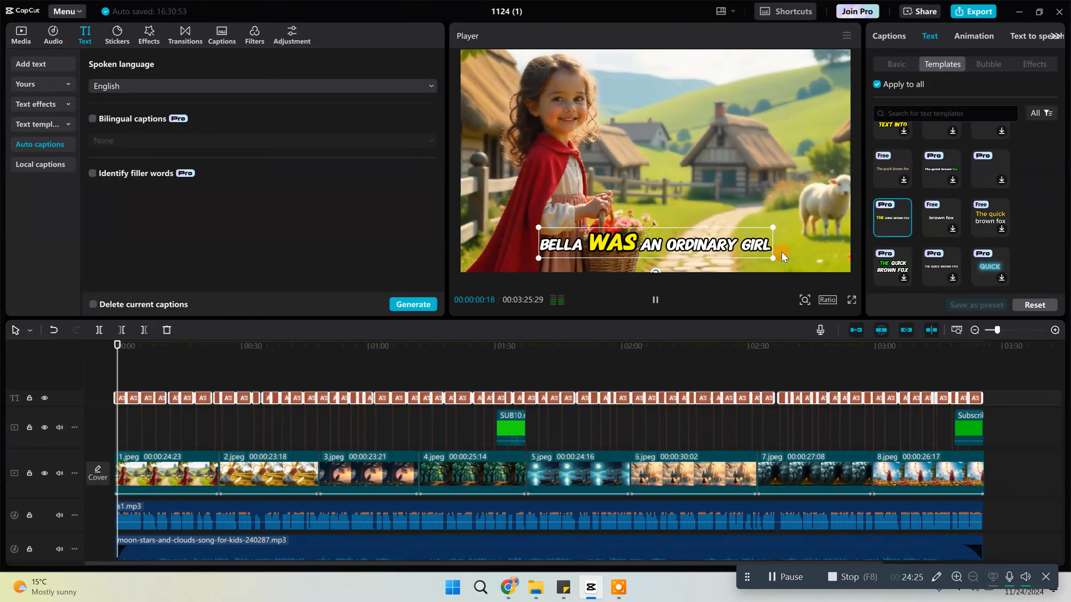
# Step: Scale the captions down to about three quarters of their size and preview them full screen
pyautogui.press('space')
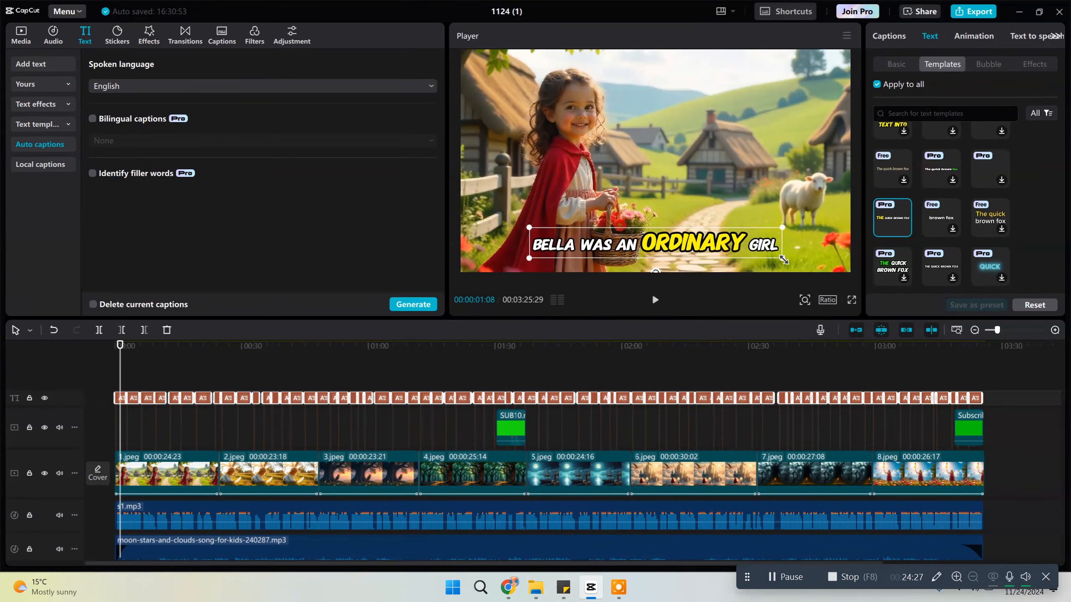
pyautogui.moveTo(781, 259); pyautogui.dragTo(748, 244)
pyautogui.click(650, 299)
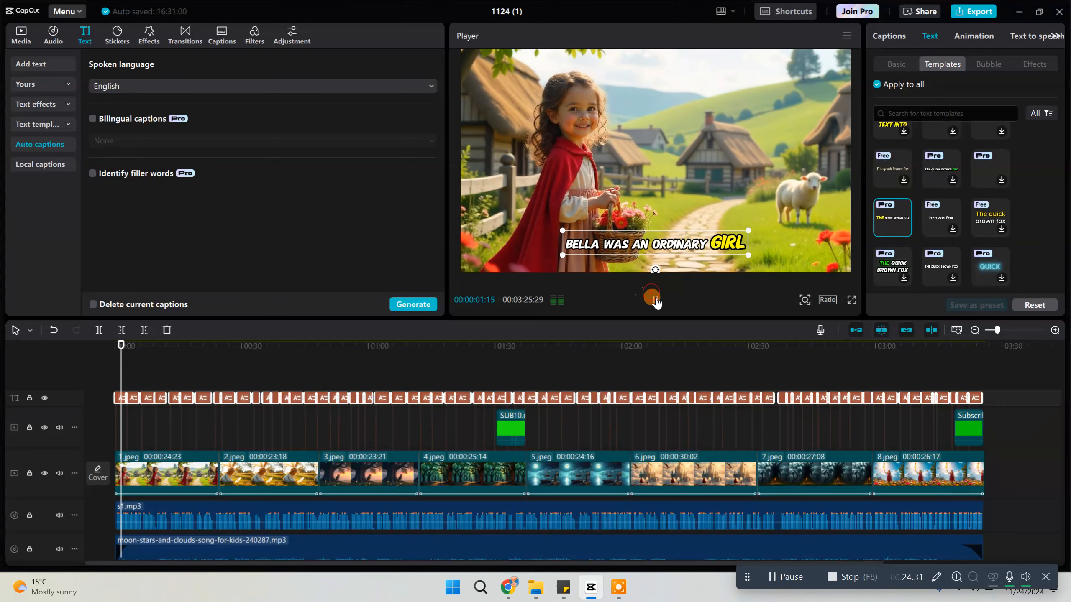
pyautogui.click(858, 299)
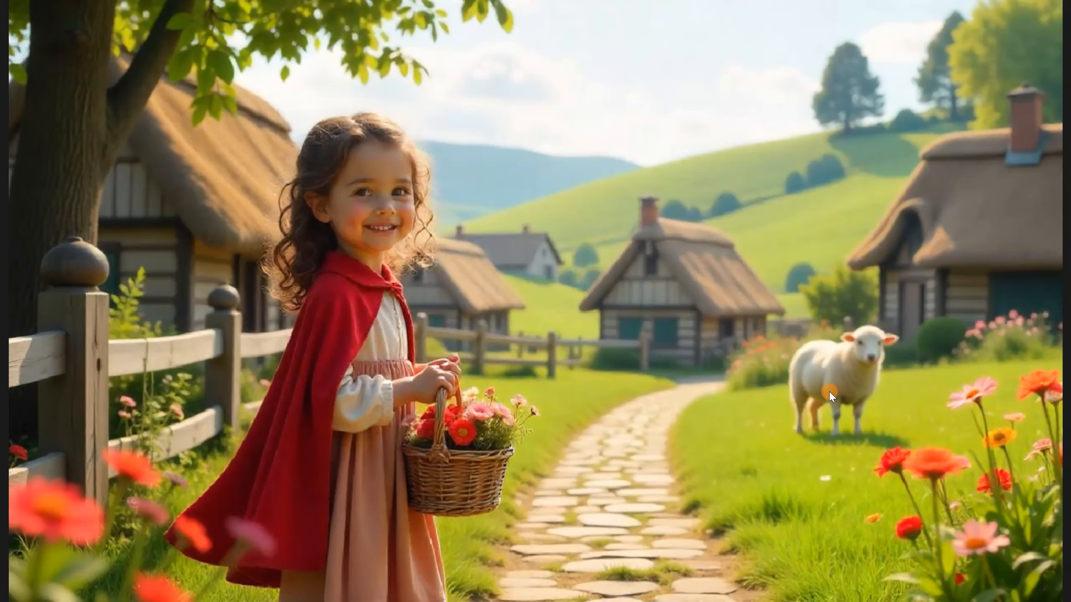
pyautogui.press('Escape')
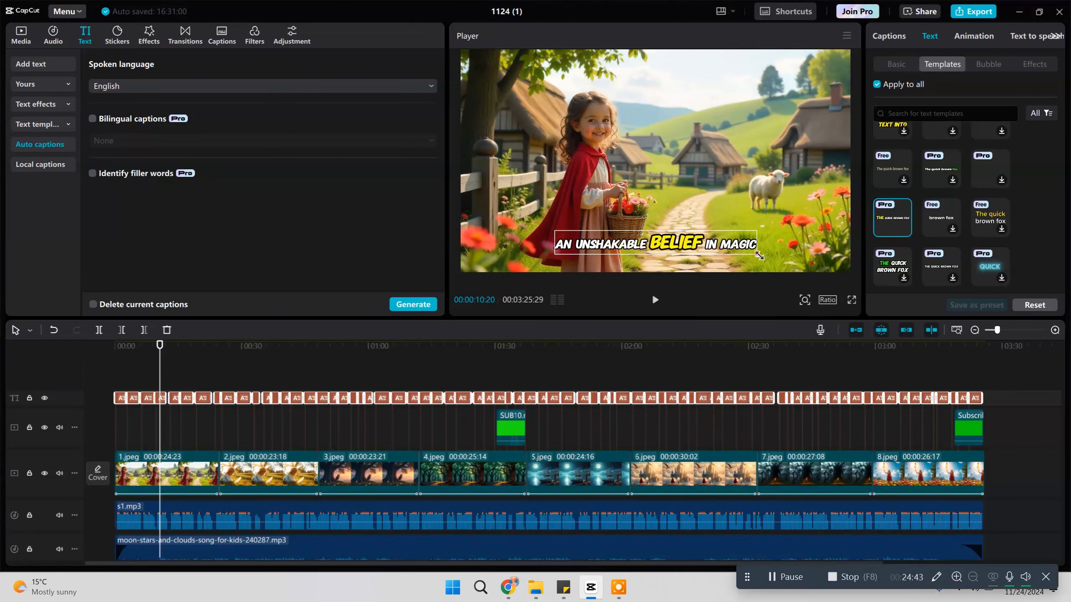
# Step: Raise the SUB10 subscribe clip to Y -607 and the ending subscribe clip to Y -482 so they clear the captions
pyautogui.click(331, 379)
pyautogui.moveTo(299, 351); pyautogui.dragTo(514, 377)
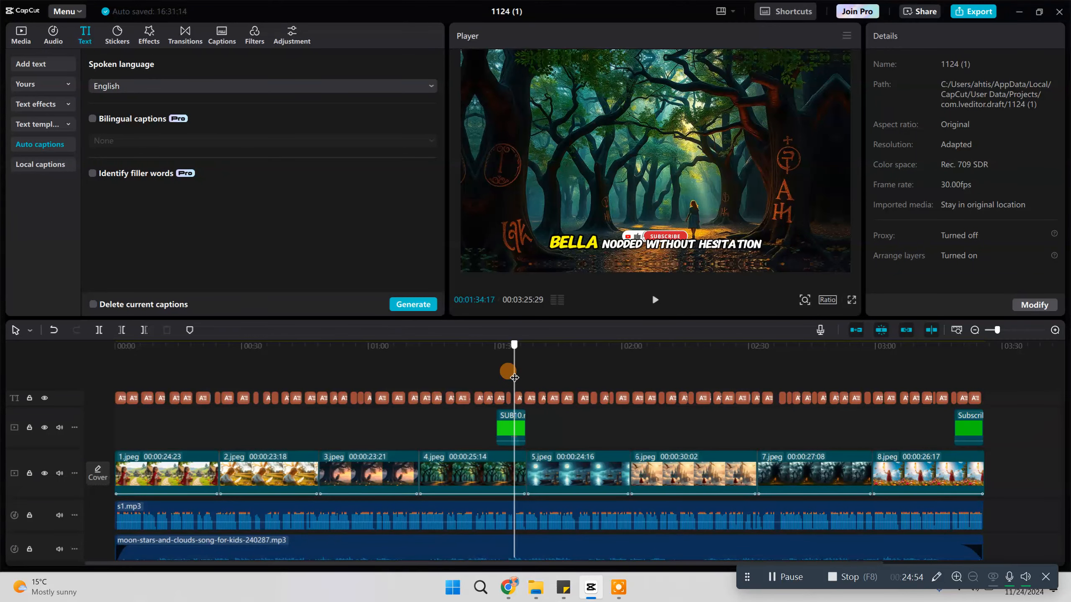
pyautogui.click(514, 428)
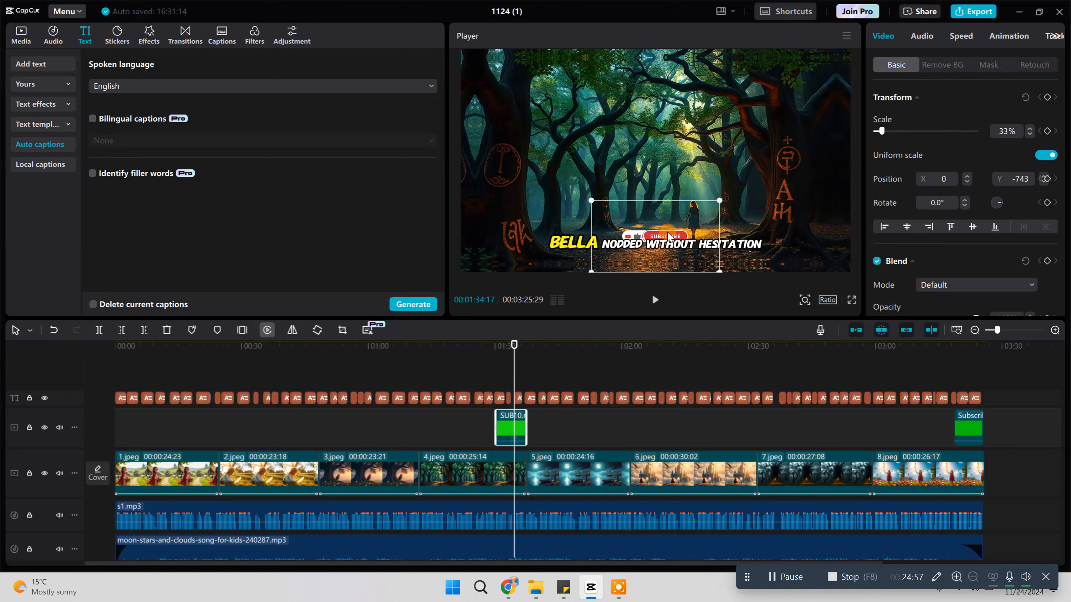
pyautogui.moveTo(667, 236); pyautogui.dragTo(667, 228)
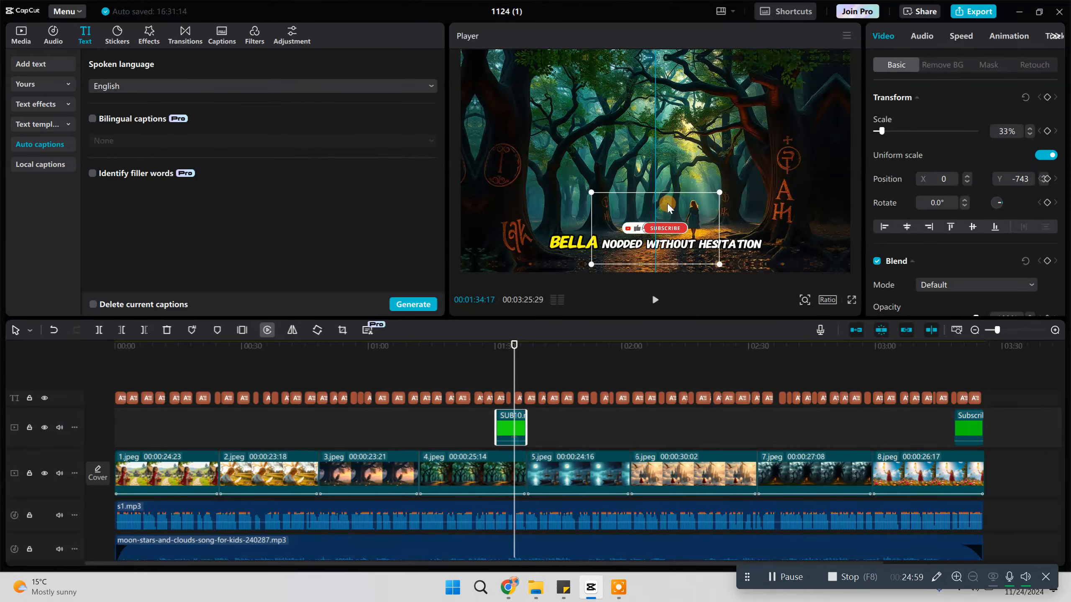
pyautogui.moveTo(665, 224); pyautogui.dragTo(667, 205)
pyautogui.moveTo(667, 209); pyautogui.dragTo(667, 219)
pyautogui.click(970, 347)
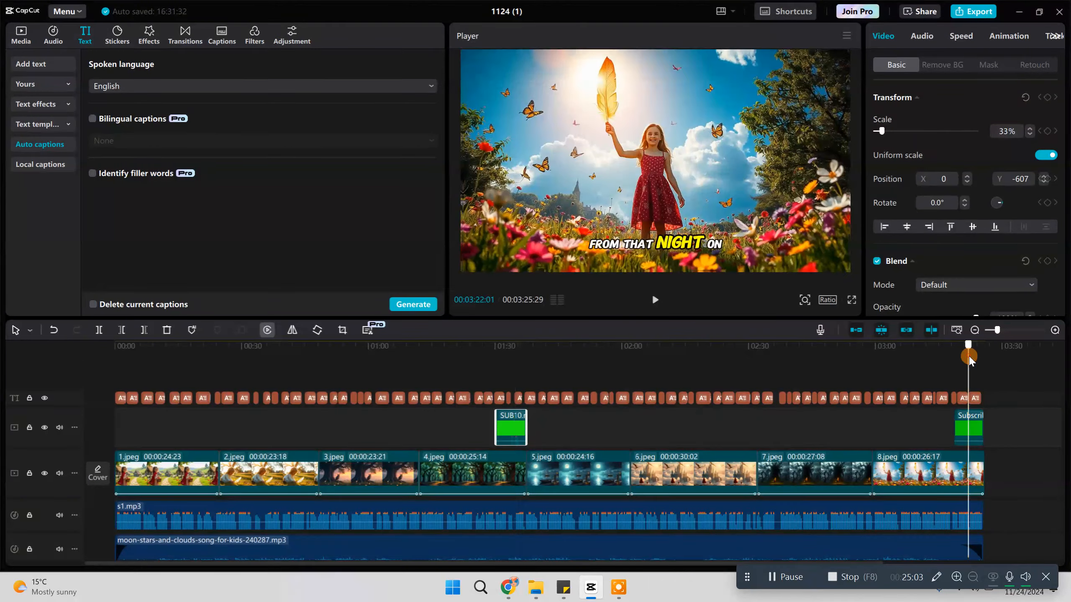
pyautogui.click(969, 433)
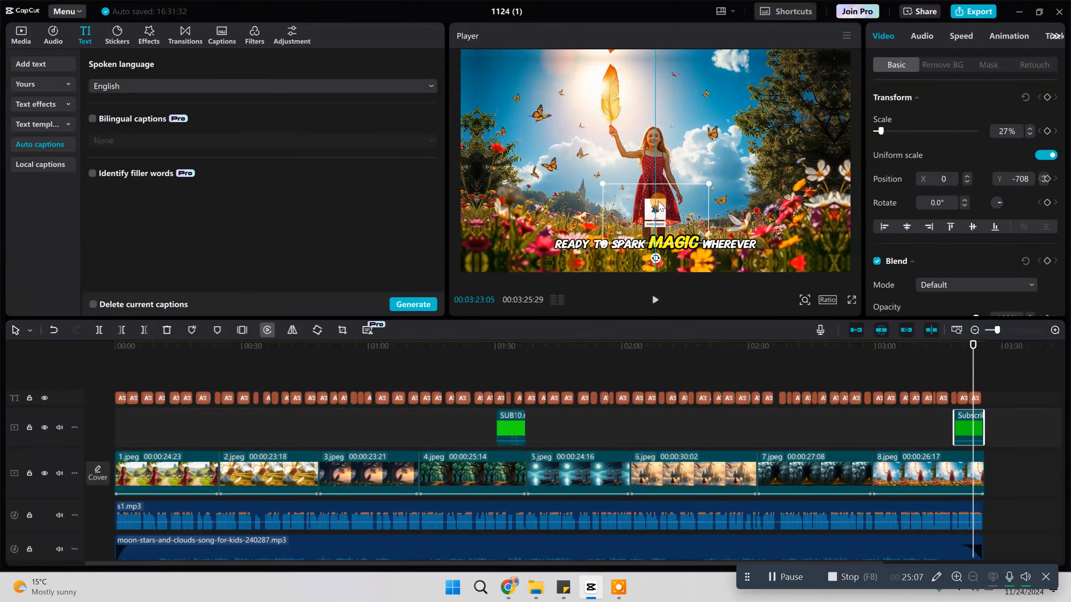
# Step: Scrub through the whole timeline to review the captions, images and subscribe clips
pyautogui.click(954, 352)
pyautogui.moveTo(953, 356); pyautogui.dragTo(792, 417)
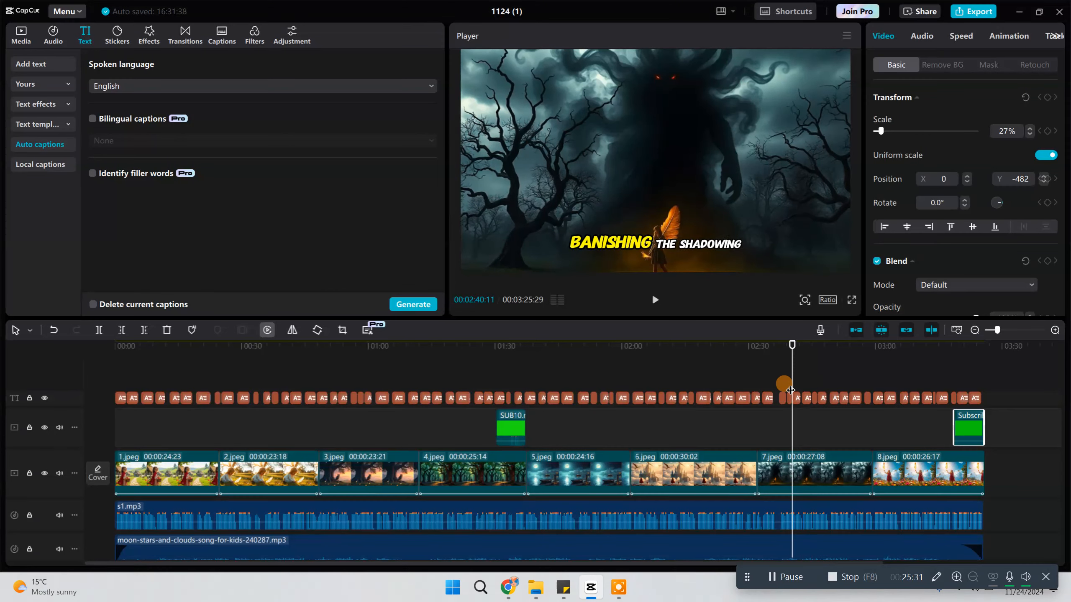
pyautogui.scroll(-2, 790, 371)
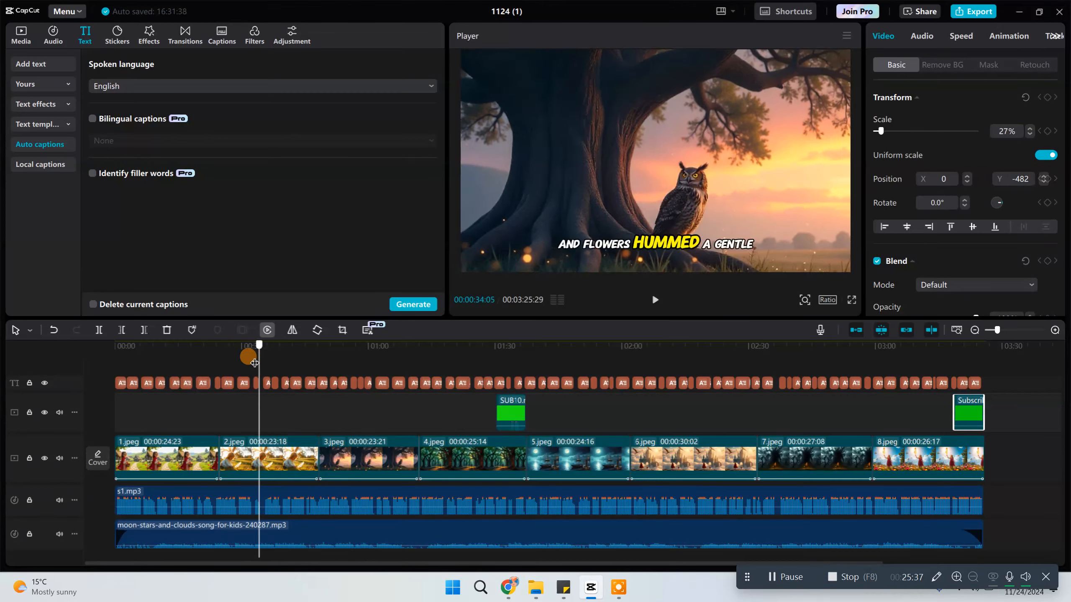
pyautogui.moveTo(255, 363); pyautogui.dragTo(220, 368)
pyautogui.scroll(-1, 220, 521)
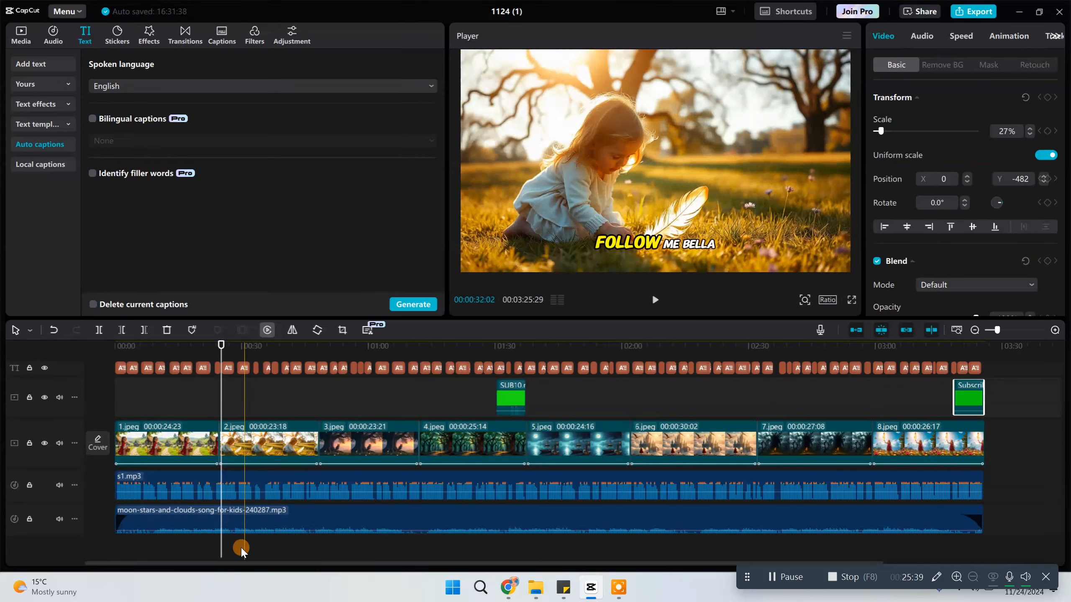
pyautogui.click(375, 349)
pyautogui.moveTo(378, 354); pyautogui.dragTo(955, 402)
pyautogui.moveTo(963, 344); pyautogui.dragTo(968, 379)
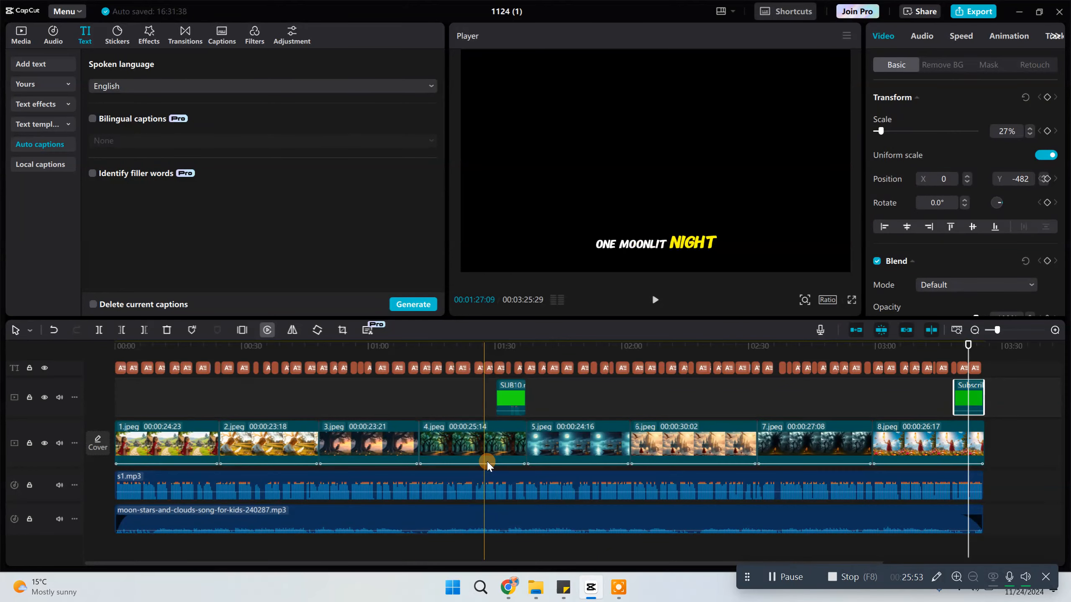
# Step: Start exporting the finished story video
pyautogui.click(971, 12)
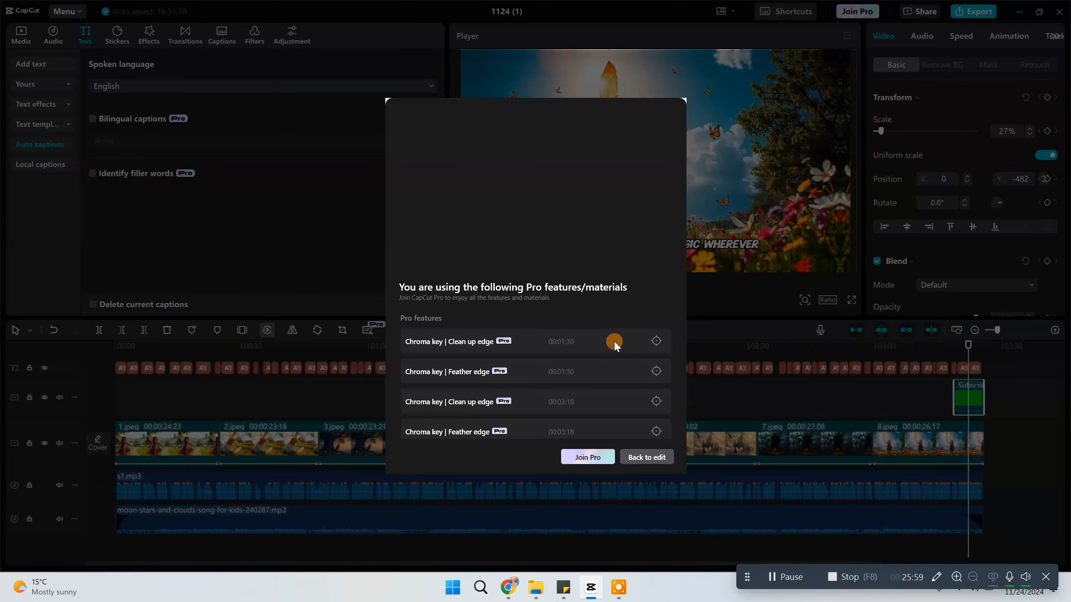